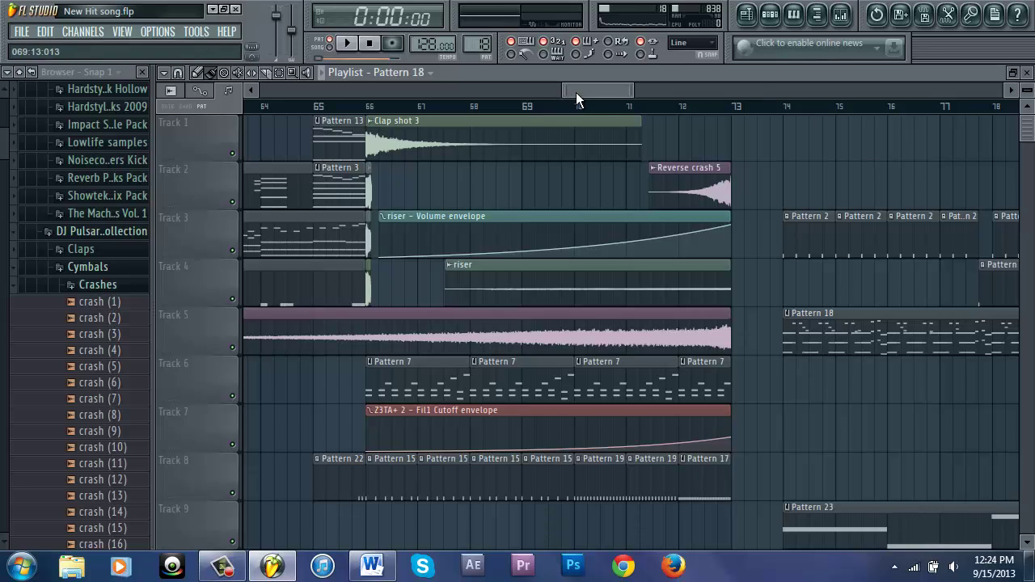
- Play the song from about bar 69 through the build-up and into the drop, and stop playback
{"action": "left_click_drag", "start_coordinate": [586, 95], "coordinate": [579, 95]}
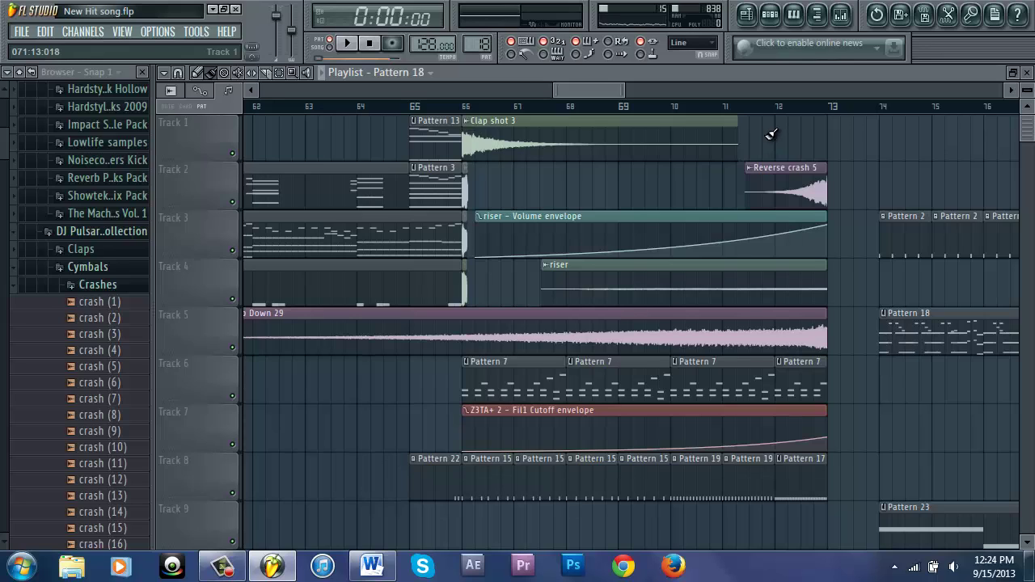
{"action": "left_click", "coordinate": [736, 106]}
{"action": "left_click", "coordinate": [645, 107]}
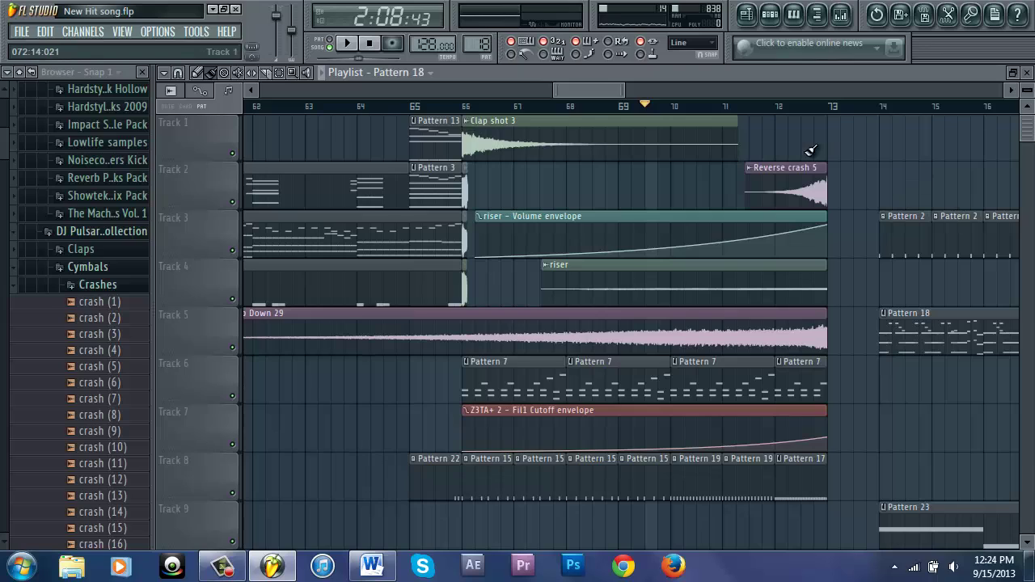
{"action": "mouse_move", "coordinate": [647, 103]}
{"action": "left_mouse_down"}
{"action": "mouse_move", "coordinate": [624, 103]}
{"action": "mouse_move", "coordinate": [675, 104]}
{"action": "mouse_move", "coordinate": [620, 107]}
{"action": "left_mouse_up"}
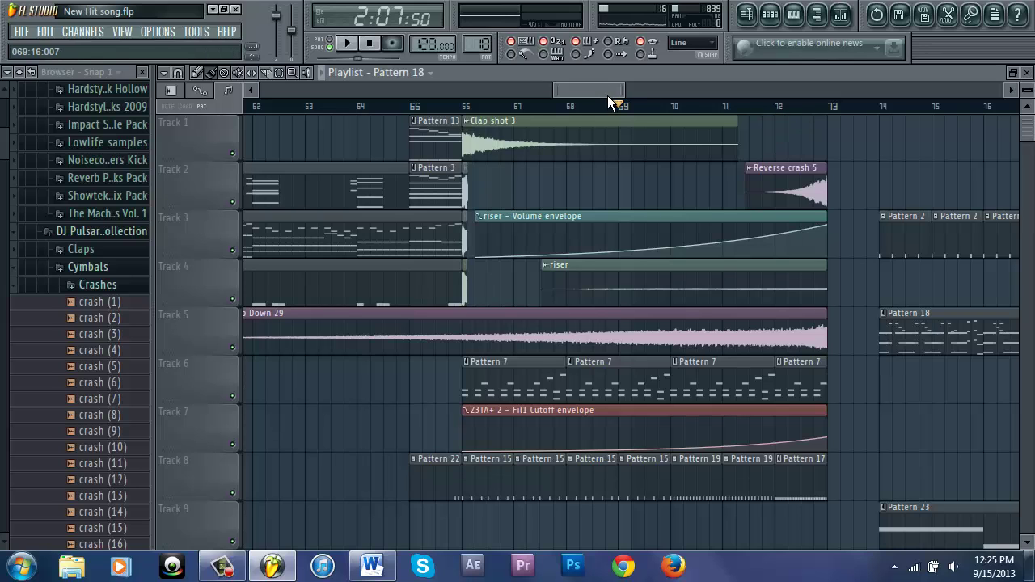
{"action": "left_click_drag", "start_coordinate": [607, 95], "coordinate": [629, 90]}
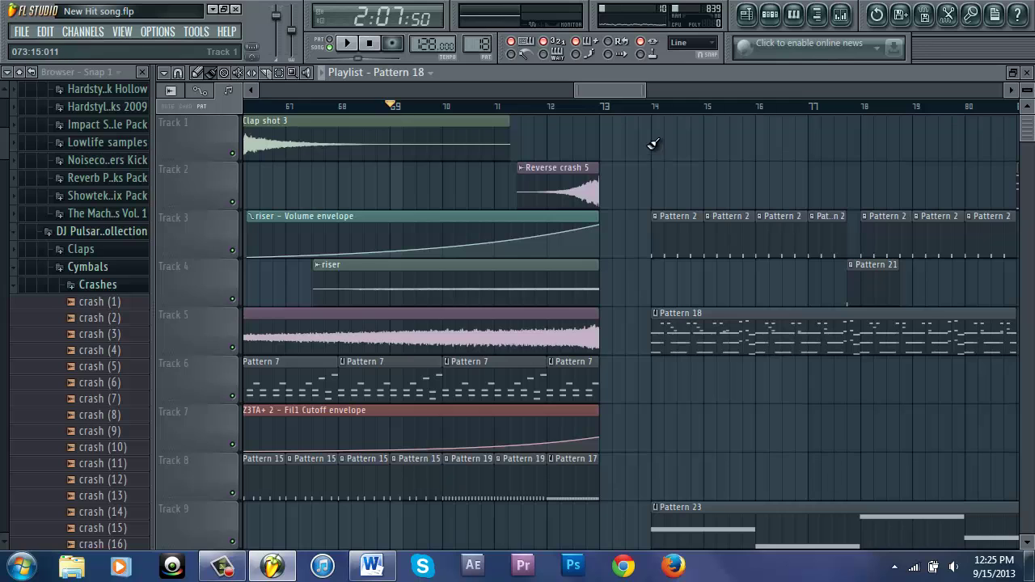
{"action": "scroll", "coordinate": [687, 173], "scroll_direction": "down", "scroll_amount": 5}
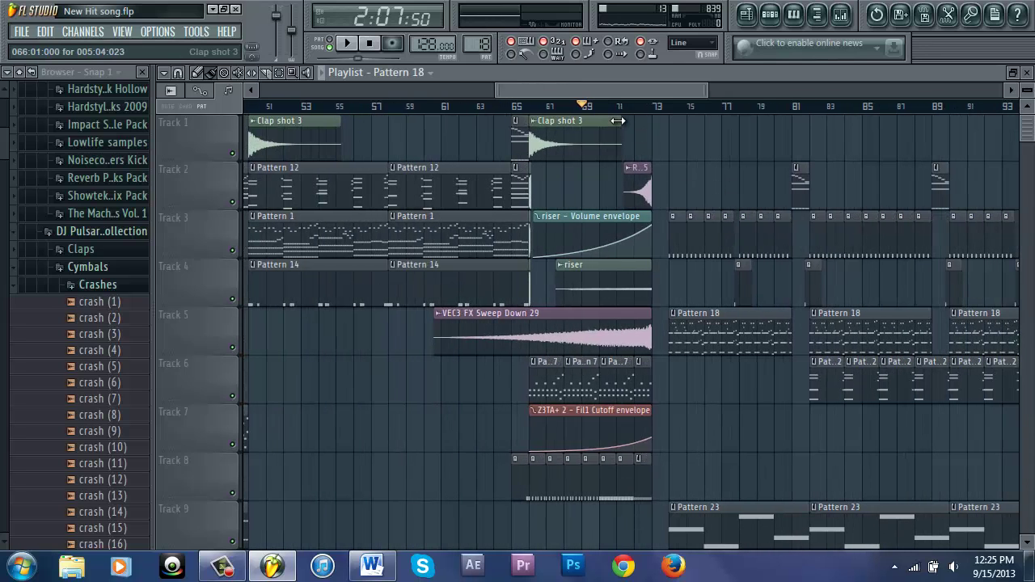
{"action": "key", "text": "space"}
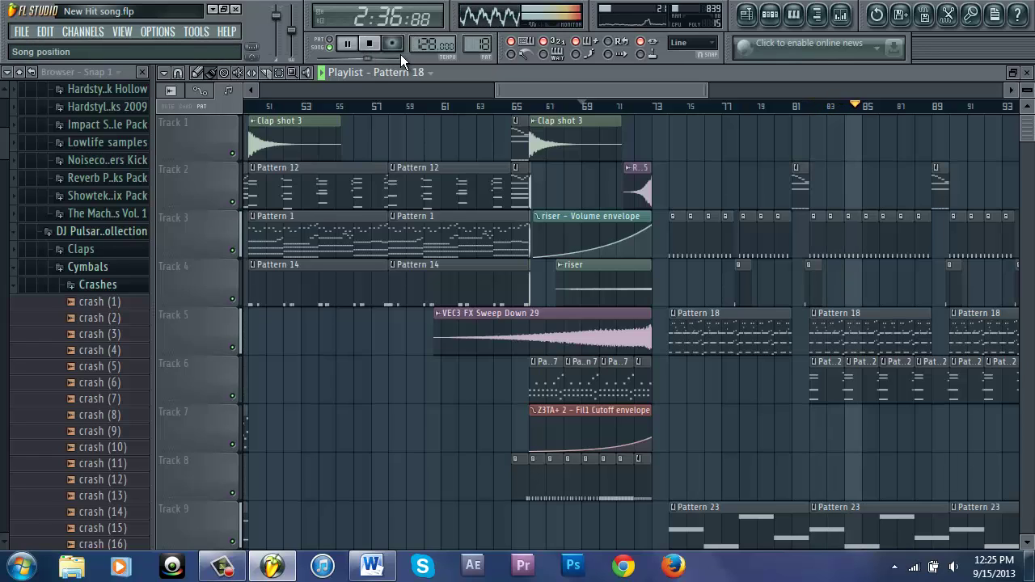
{"action": "left_click", "coordinate": [371, 45]}
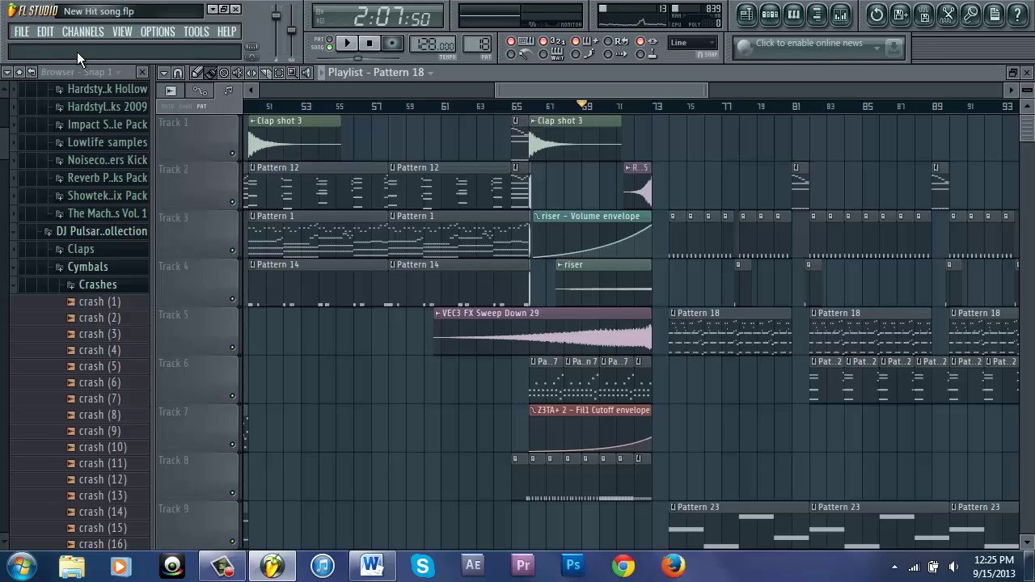
- Check the available output devices in the audio settings and close the settings without changing the driver
{"action": "left_click", "coordinate": [176, 34]}
{"action": "left_click", "coordinate": [186, 74]}
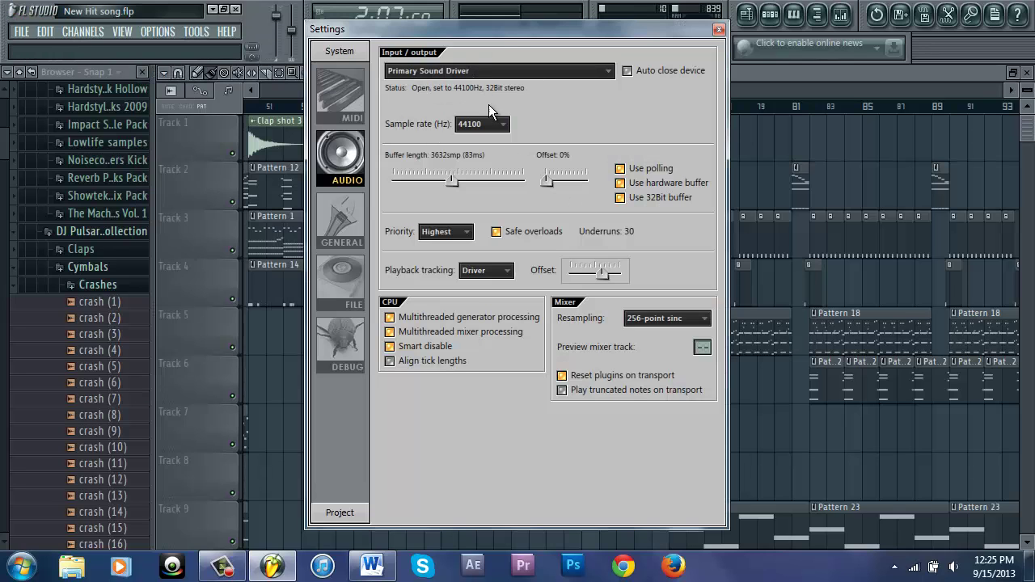
{"action": "left_click", "coordinate": [609, 72]}
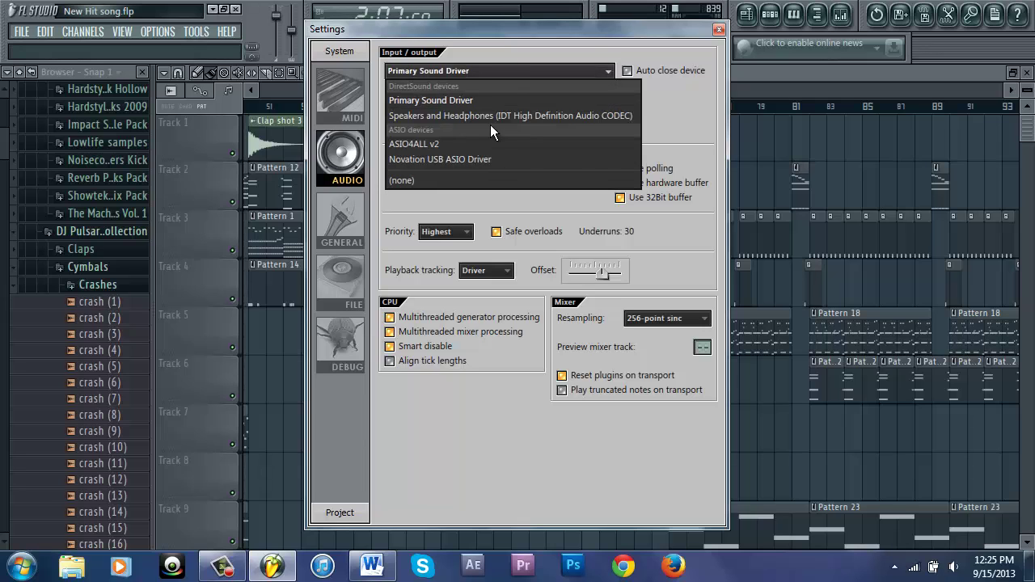
{"action": "left_click", "coordinate": [592, 52]}
{"action": "left_click", "coordinate": [719, 31]}
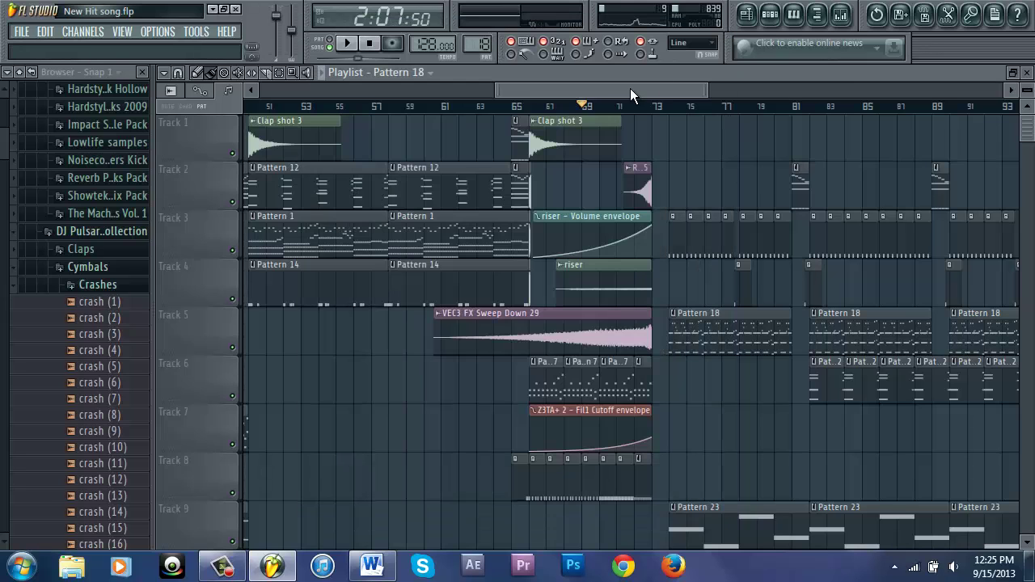
- View Pattern 3's kick 1 notes in the piano roll and return to the playlist
{"action": "left_click_drag", "start_coordinate": [630, 88], "coordinate": [209, 73]}
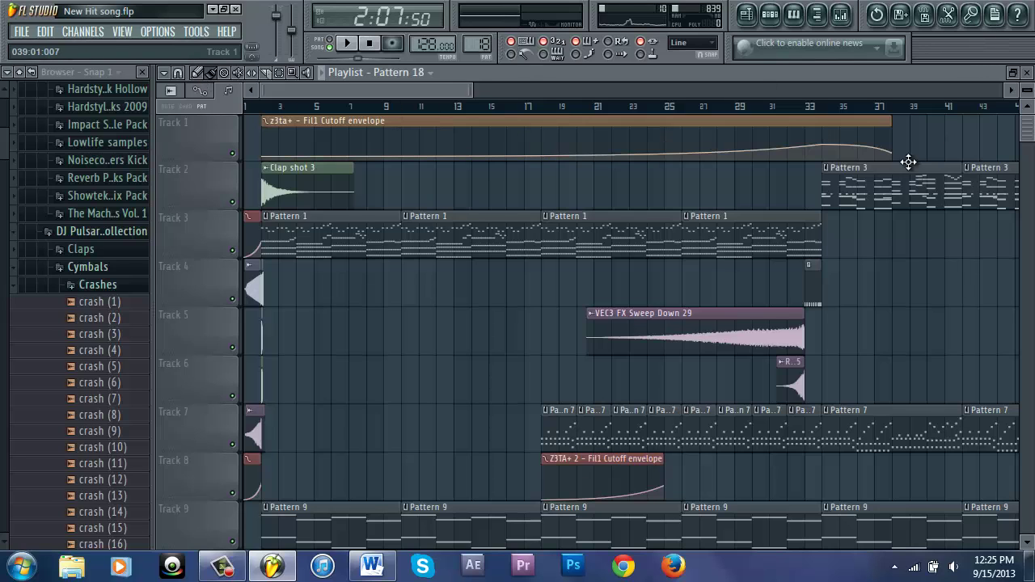
{"action": "double_click", "coordinate": [882, 176]}
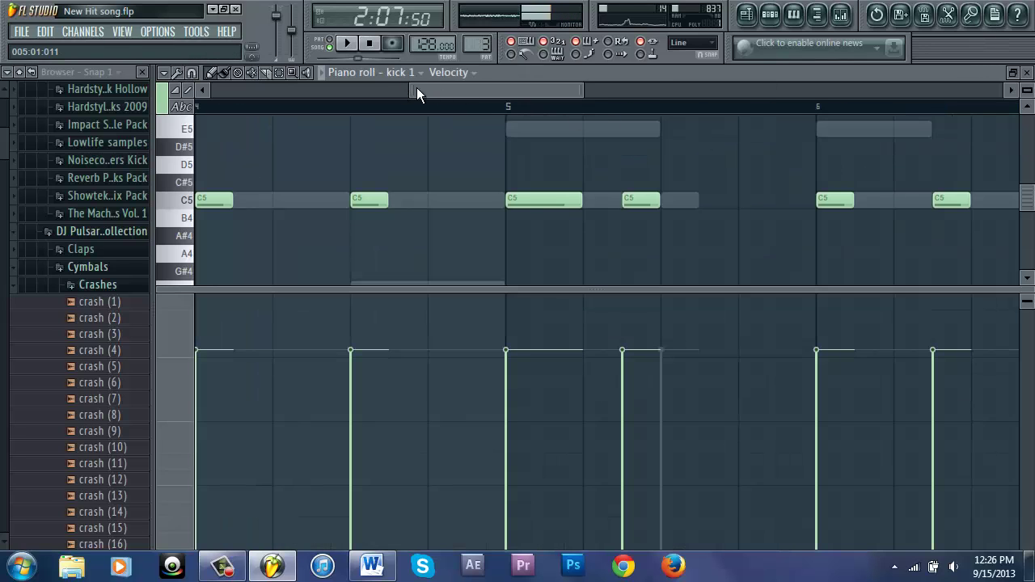
{"action": "left_click_drag", "start_coordinate": [417, 87], "coordinate": [615, 109]}
{"action": "key", "text": "F5"}
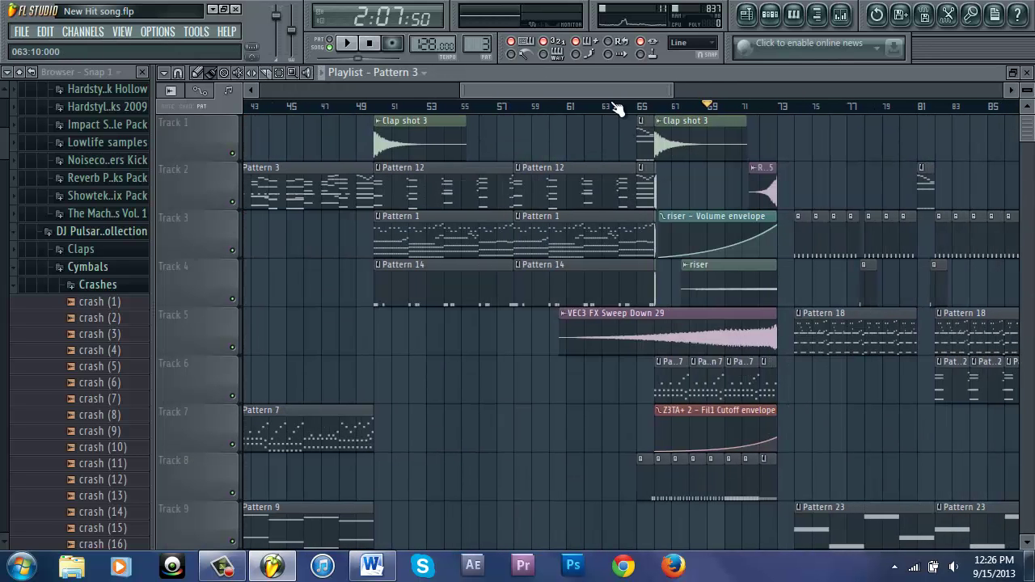
- Open the first Pattern 18 clip after the build-up in the piano roll and play its Massive notes from the start
{"action": "left_click_drag", "start_coordinate": [516, 86], "coordinate": [608, 84]}
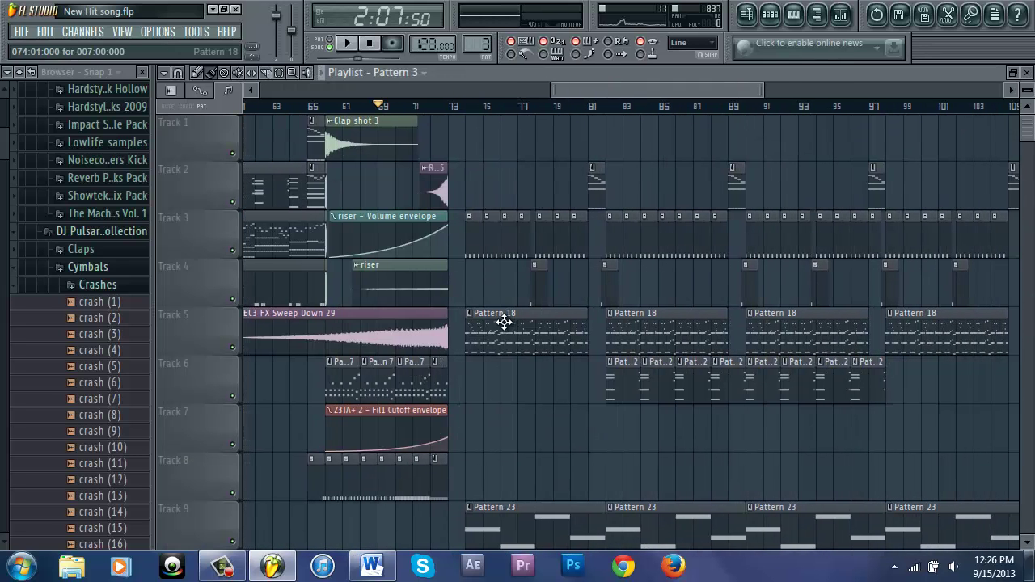
{"action": "double_click", "coordinate": [503, 322]}
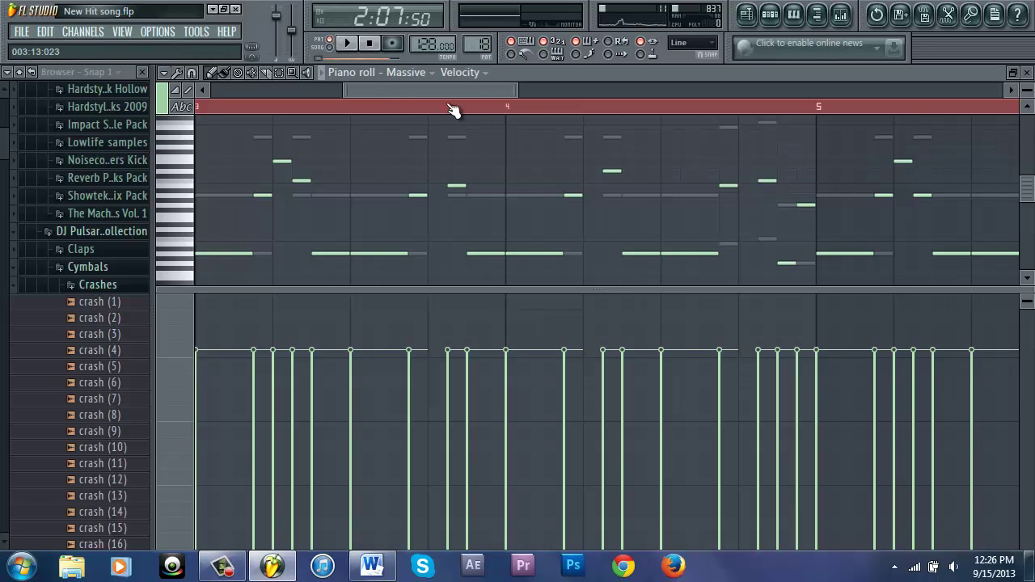
{"action": "left_click", "coordinate": [450, 108]}
{"action": "left_click", "coordinate": [369, 43]}
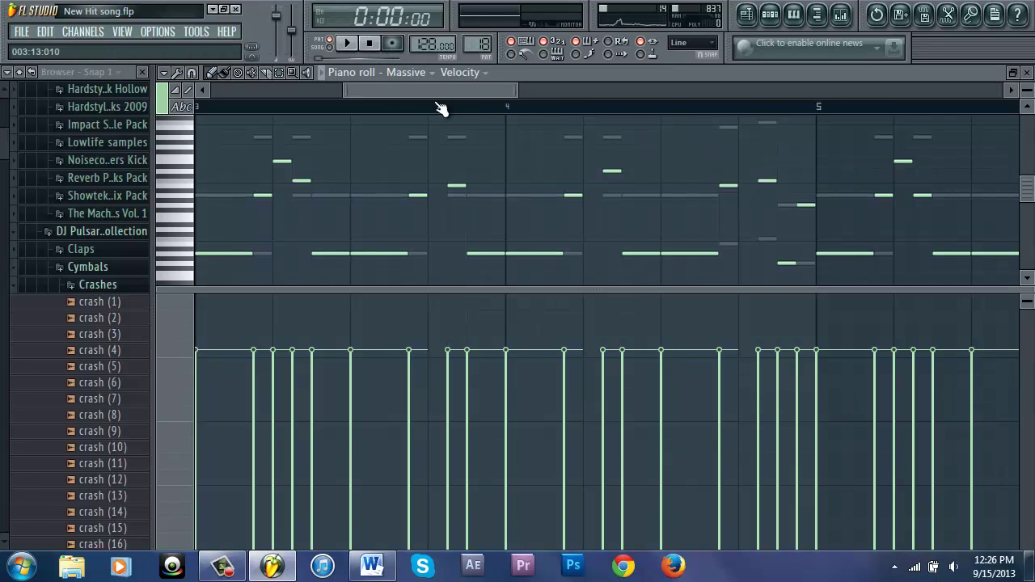
{"action": "left_click_drag", "start_coordinate": [383, 92], "coordinate": [275, 91]}
{"action": "key", "text": "space"}
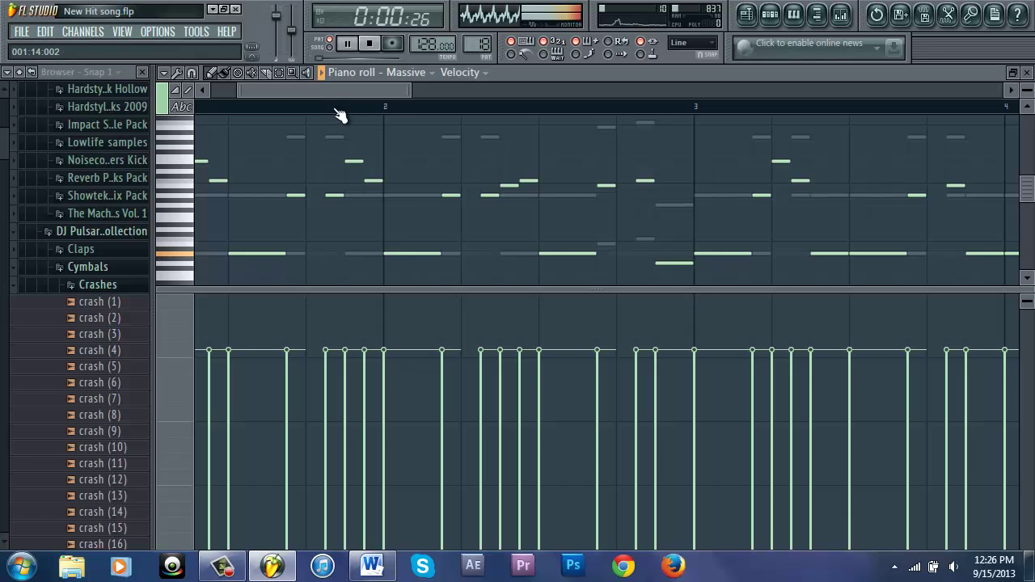
{"action": "scroll", "coordinate": [550, 170], "scroll_direction": "down", "scroll_amount": 4}
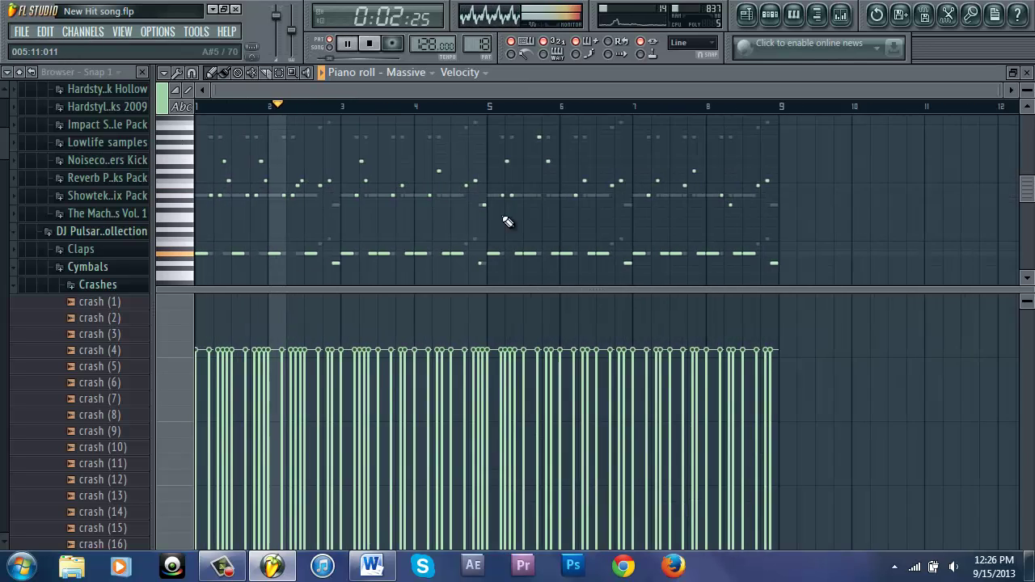
{"action": "scroll", "coordinate": [486, 234], "scroll_direction": "up", "scroll_amount": 2}
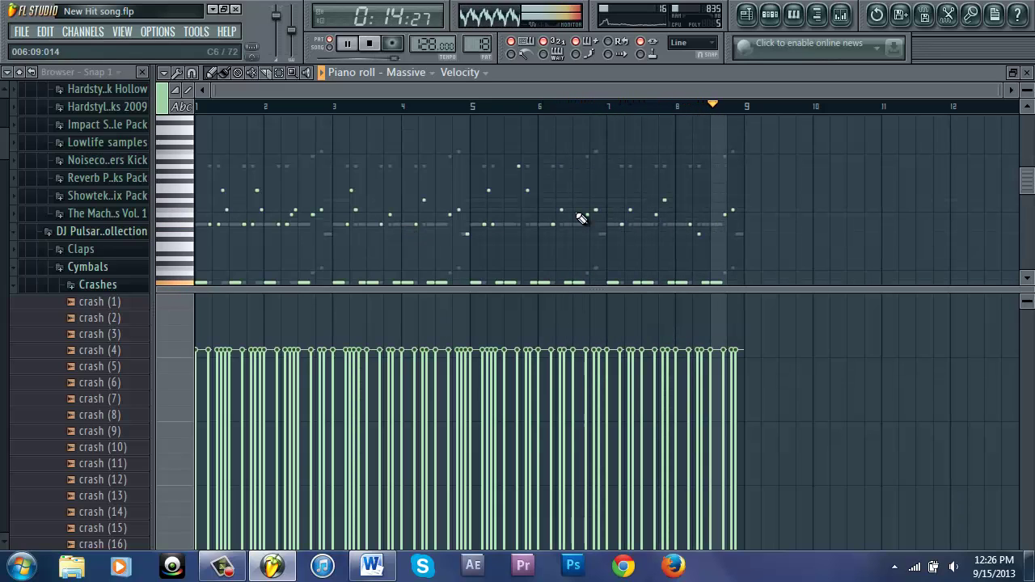
{"action": "key", "text": "space"}
- Inspect the 3xOsc channel's oscillator settings from the channel rack
{"action": "key", "text": "F6"}
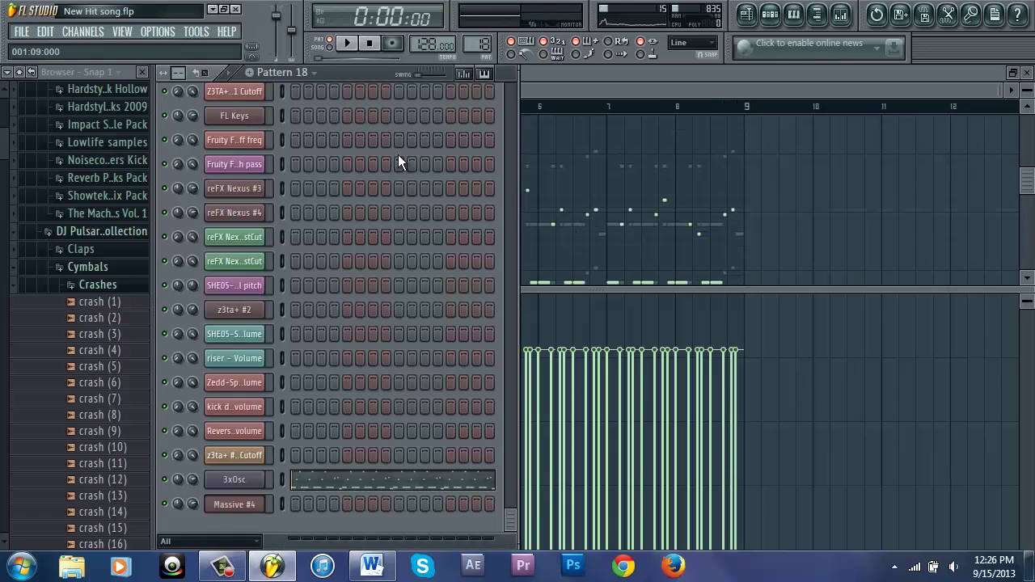
{"action": "left_click", "coordinate": [245, 480]}
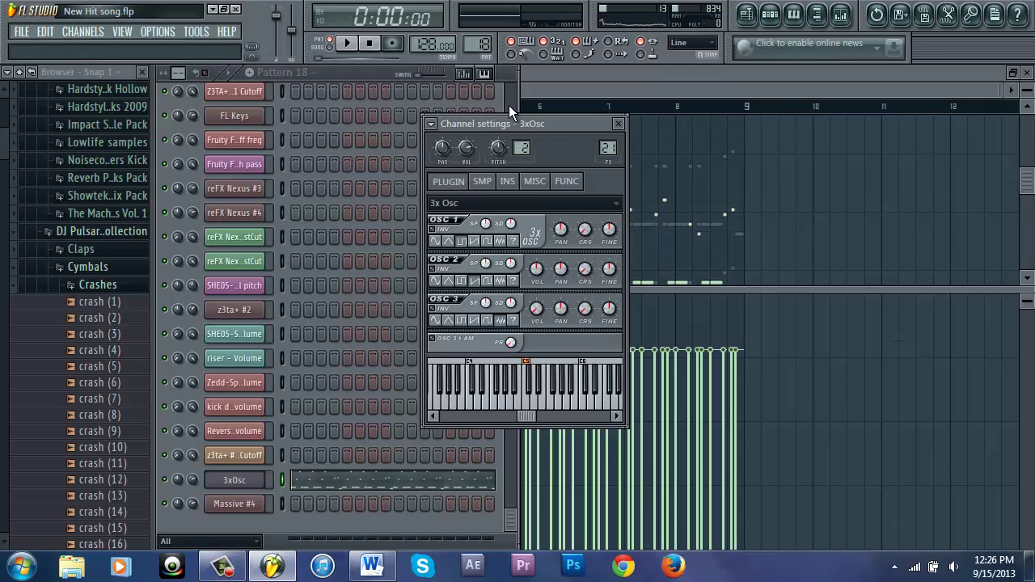
{"action": "left_click_drag", "start_coordinate": [554, 127], "coordinate": [453, 122]}
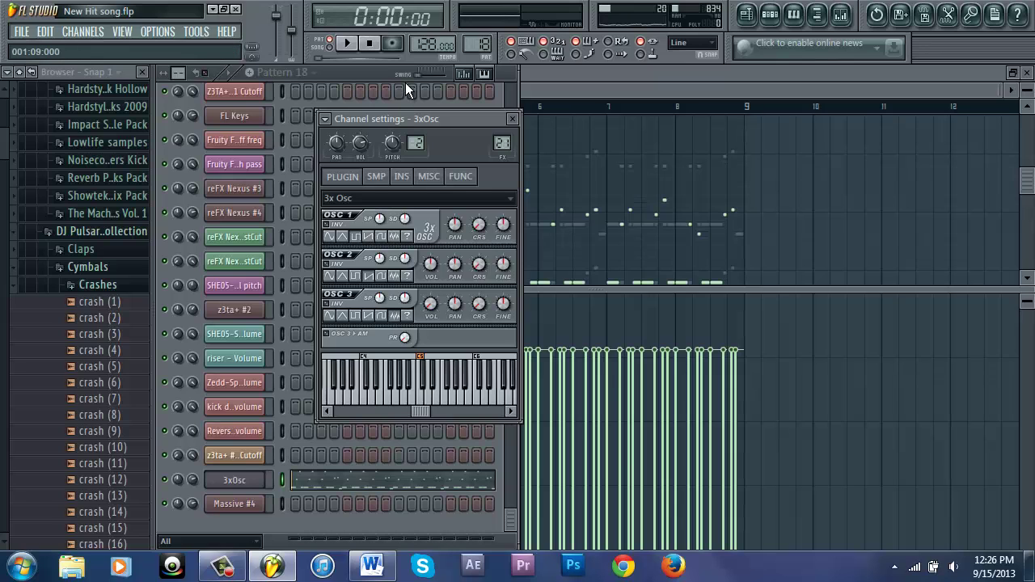
{"action": "left_click", "coordinate": [567, 87]}
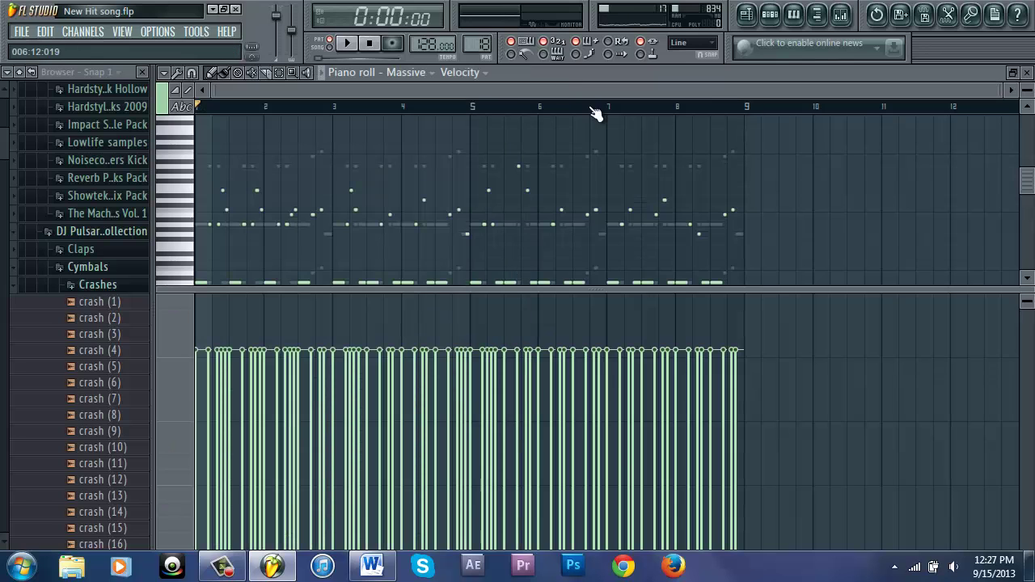
- Open the 3xOsc channel's notes of Pattern 18 in the piano roll and play the pattern through
{"action": "key", "text": "F6"}
{"action": "scroll", "coordinate": [335, 237], "scroll_direction": "down", "scroll_amount": 8}
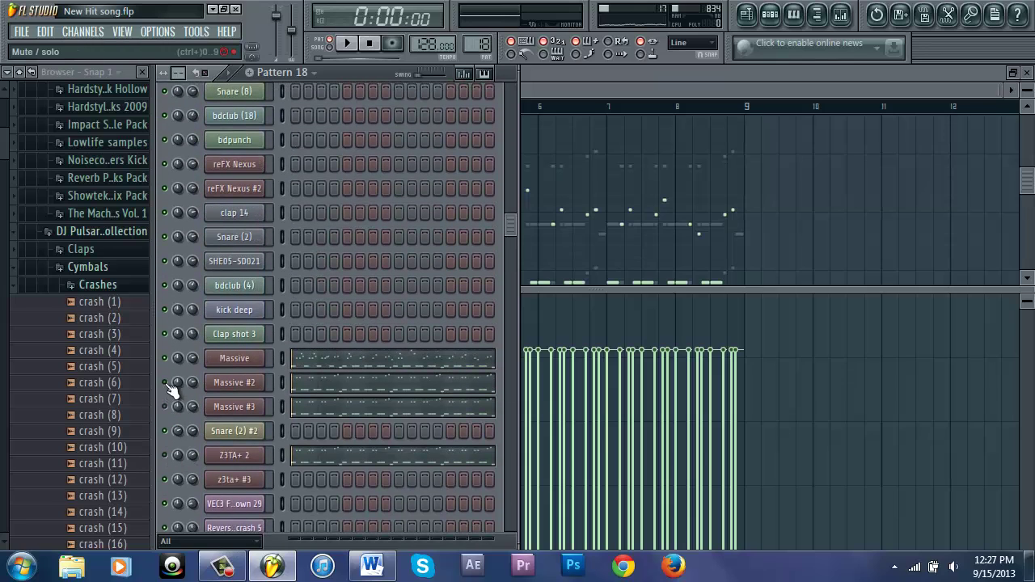
{"action": "scroll", "coordinate": [186, 376], "scroll_direction": "down", "scroll_amount": 10}
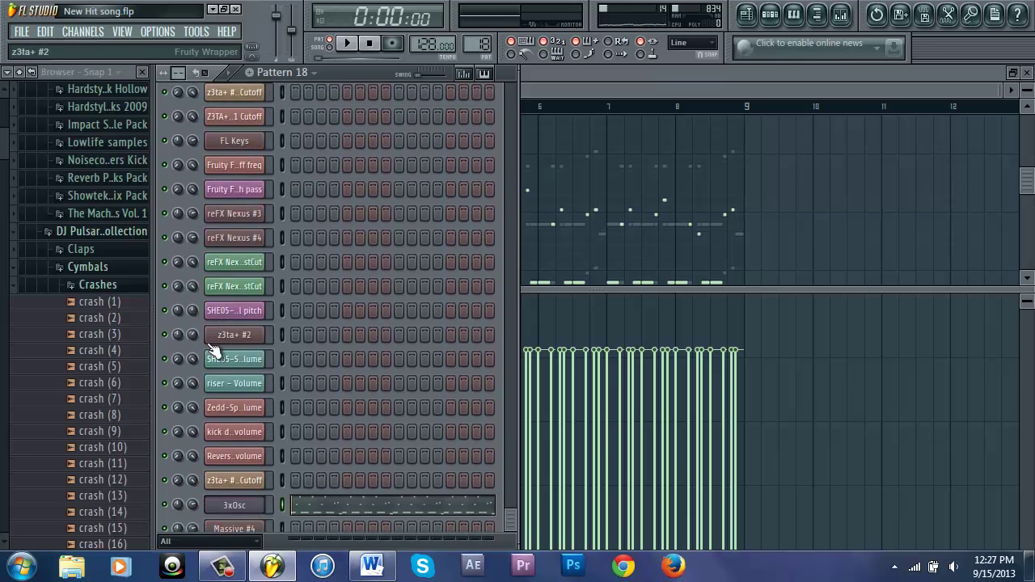
{"action": "left_click", "coordinate": [318, 483]}
{"action": "key", "text": "space"}
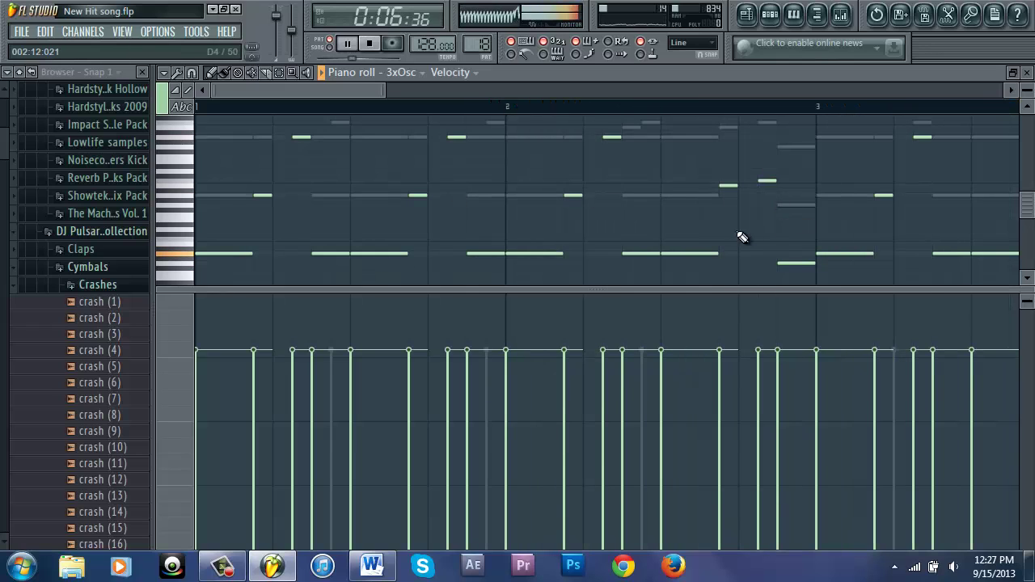
{"action": "scroll", "coordinate": [664, 214], "scroll_direction": "down", "scroll_amount": 4}
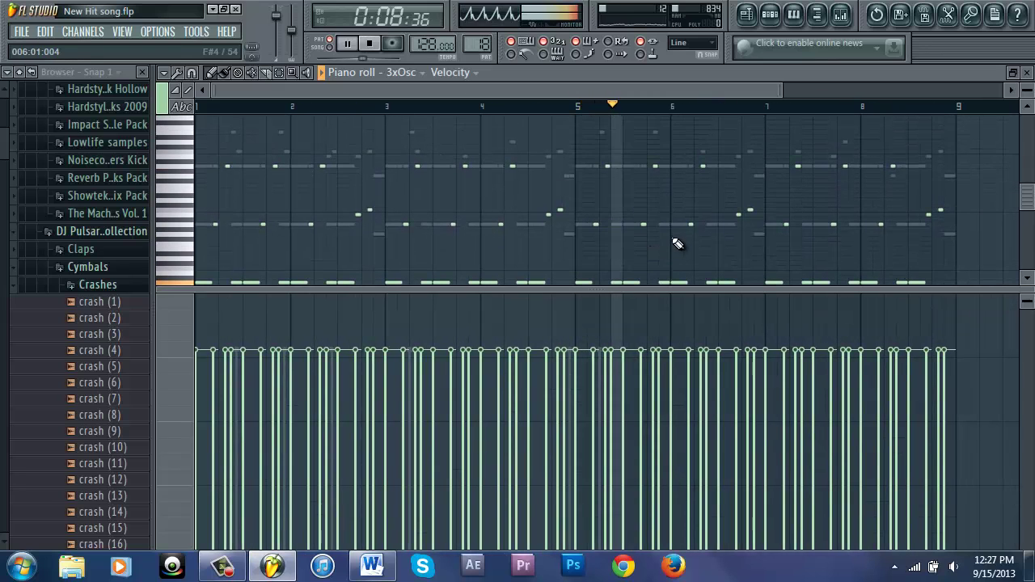
{"action": "scroll", "coordinate": [657, 239], "scroll_direction": "down", "scroll_amount": 1}
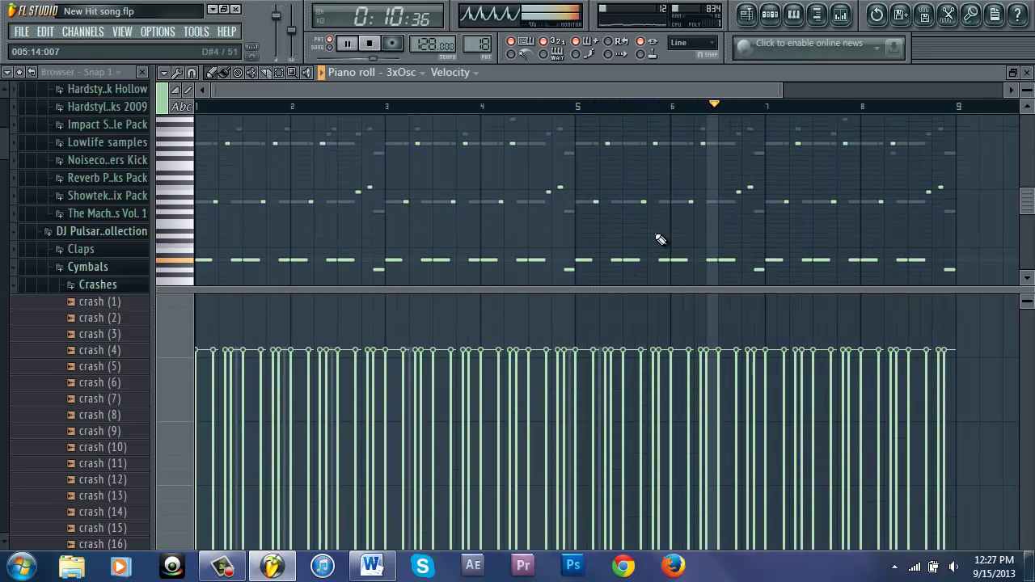
{"action": "scroll", "coordinate": [660, 239], "scroll_direction": "up", "scroll_amount": 1}
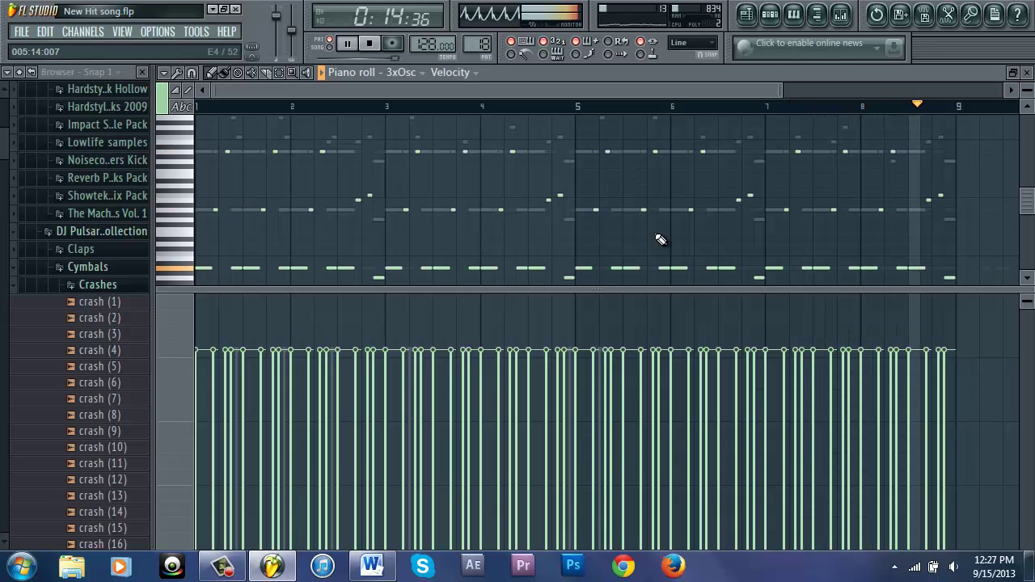
{"action": "key", "text": "space"}
- Show the mixer and briefly play the pattern to check the 3xOsc insert track
{"action": "key", "text": "F6"}
{"action": "key", "text": "F6"}
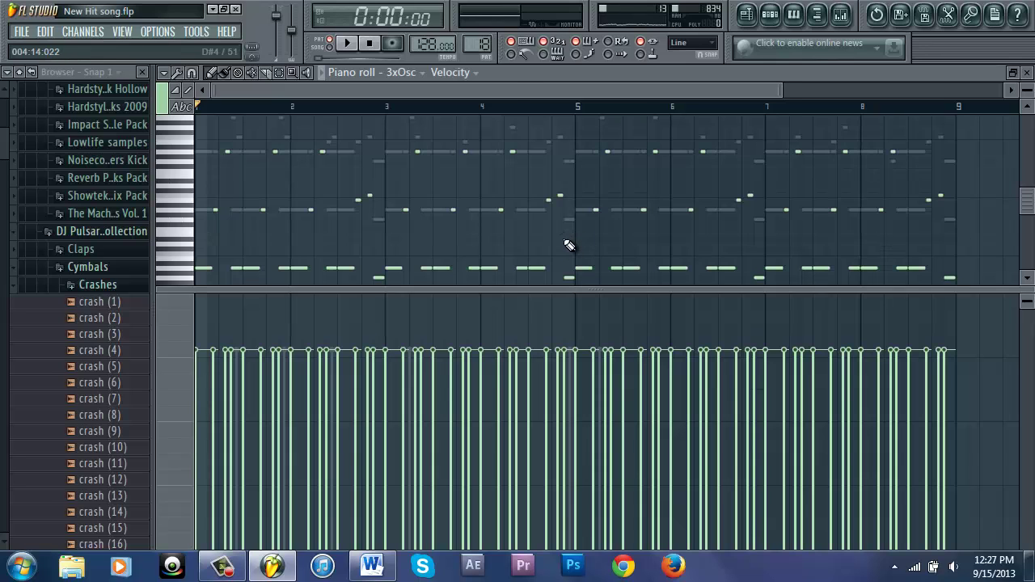
{"action": "key", "text": "F6"}
{"action": "key", "text": "F6"}
{"action": "left_click", "coordinate": [841, 16]}
{"action": "key", "text": "space"}
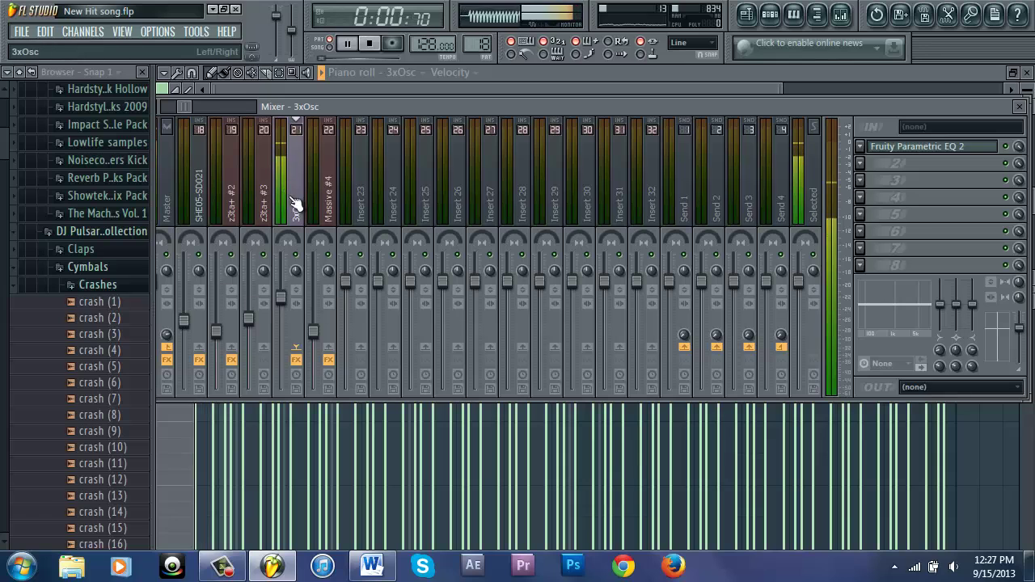
{"action": "key", "text": "space"}
- During playback, move band 2 of the 3xOsc track's Fruity Parametric EQ 2 to about 111 Hz and -12.3 dB
{"action": "left_click", "coordinate": [914, 146]}
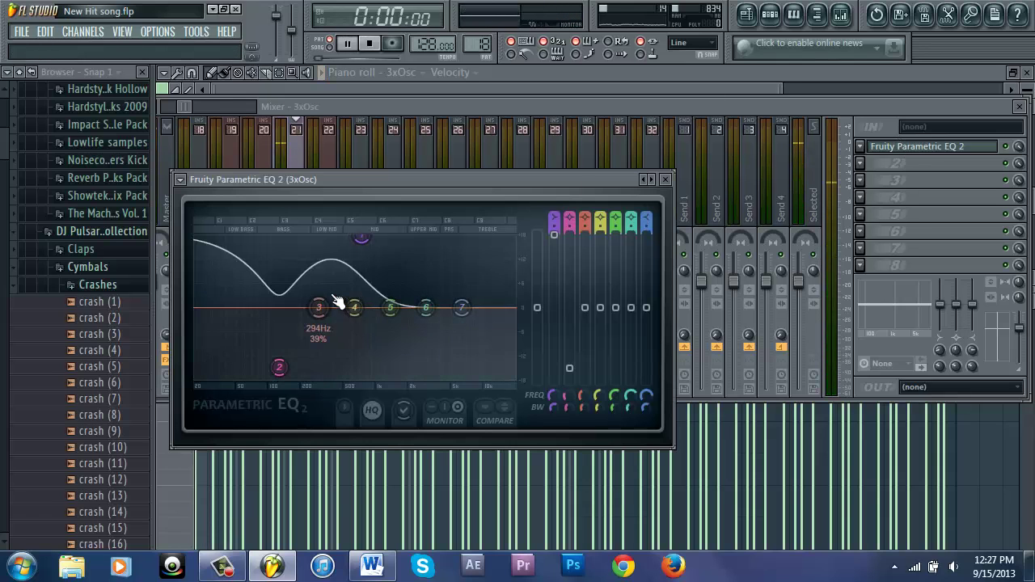
{"action": "key", "text": "space"}
{"action": "key", "text": "space"}
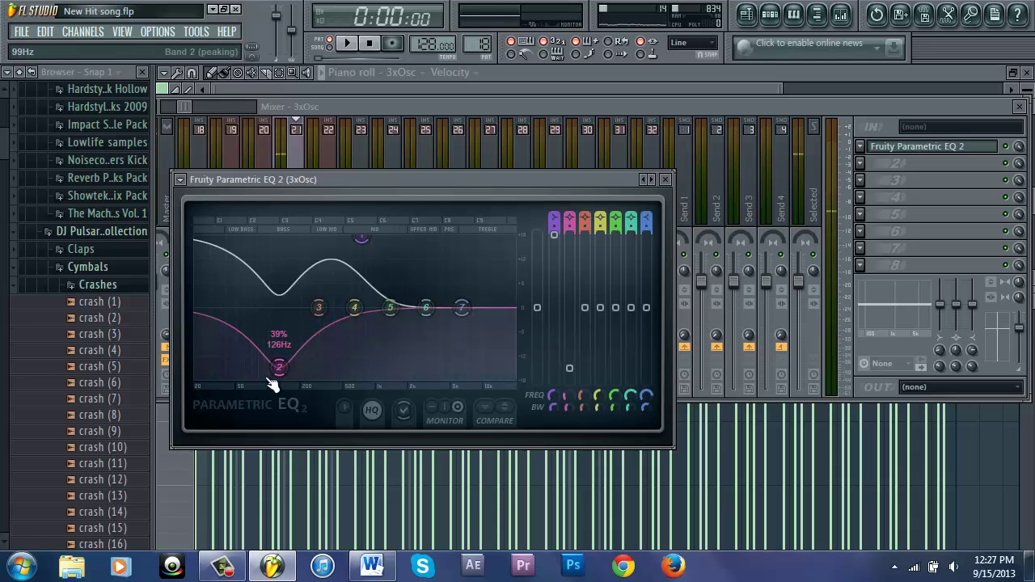
{"action": "key", "text": "space"}
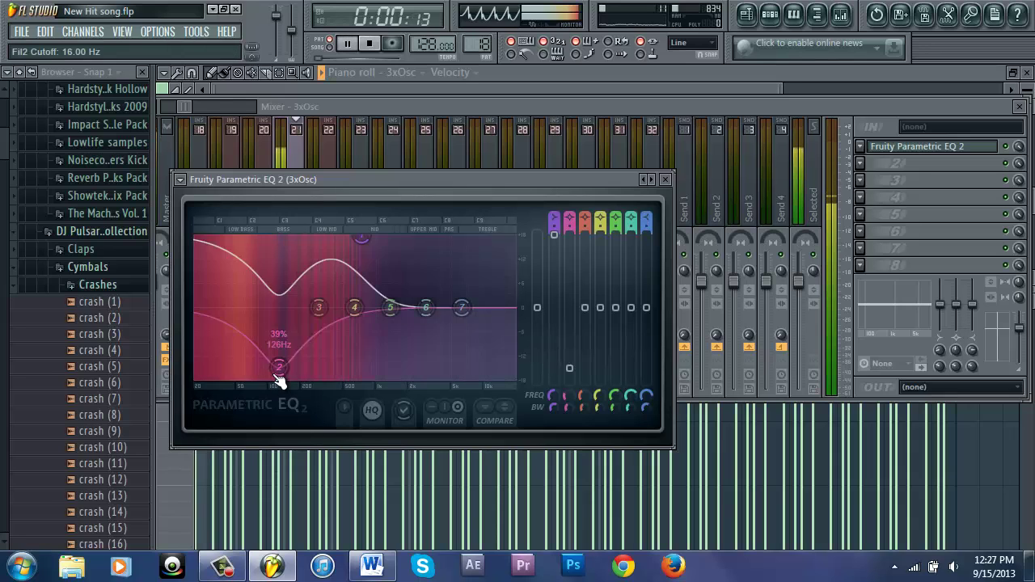
{"action": "mouse_move", "coordinate": [278, 377]}
{"action": "left_mouse_down"}
{"action": "mouse_move", "coordinate": [275, 105]}
{"action": "mouse_move", "coordinate": [275, 372]}
{"action": "mouse_move", "coordinate": [274, 362]}
{"action": "left_mouse_up"}
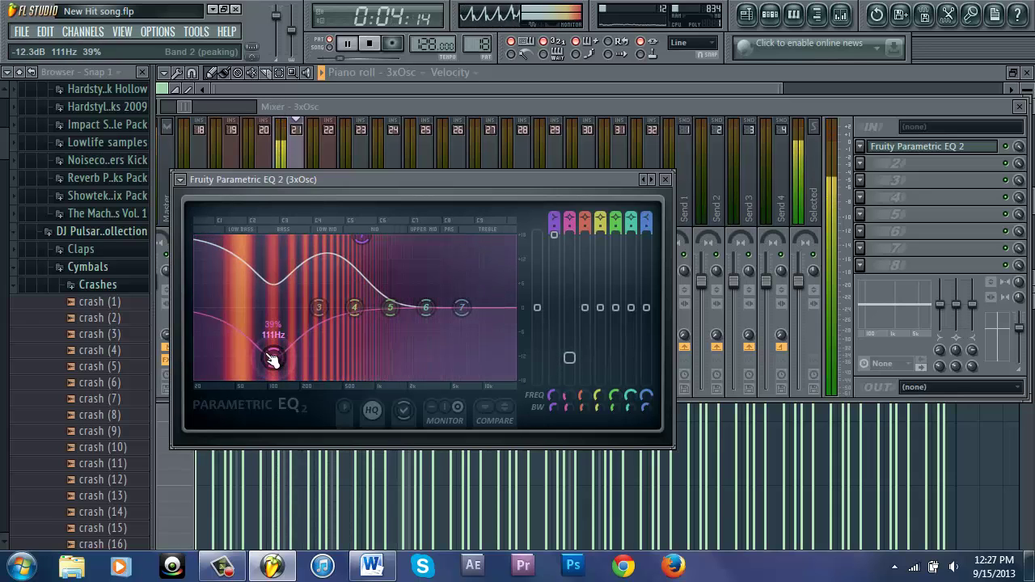
- Stop playback and open the Z3TA+ 2 synth from Pattern 18's channel list
{"action": "key", "text": "space"}
{"action": "left_click", "coordinate": [430, 92]}
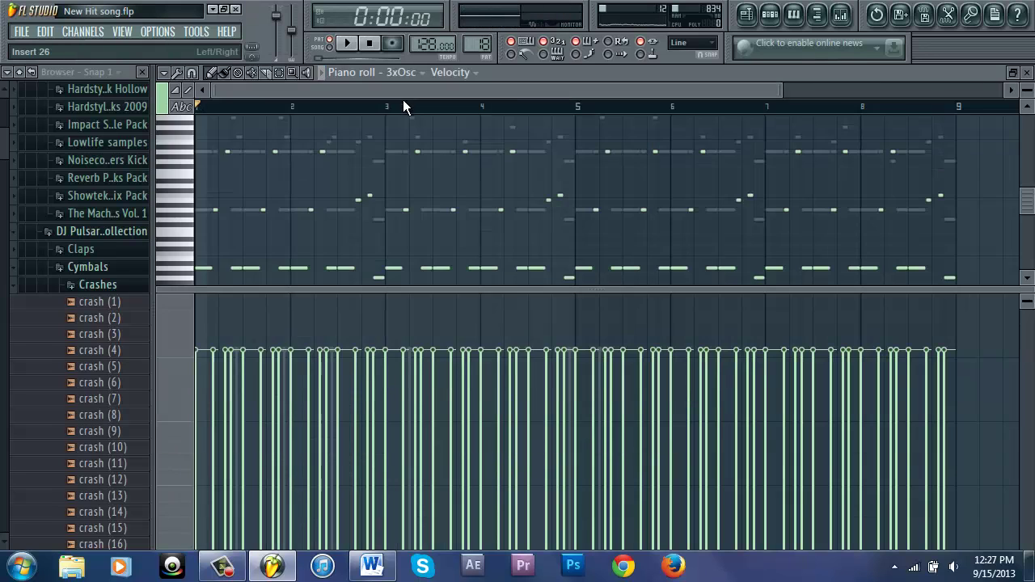
{"action": "key", "text": "F6"}
{"action": "key", "text": "F6"}
{"action": "key", "text": "F6"}
{"action": "key", "text": "F6"}
{"action": "key", "text": "F6"}
{"action": "key", "text": "F6"}
{"action": "key", "text": "F6"}
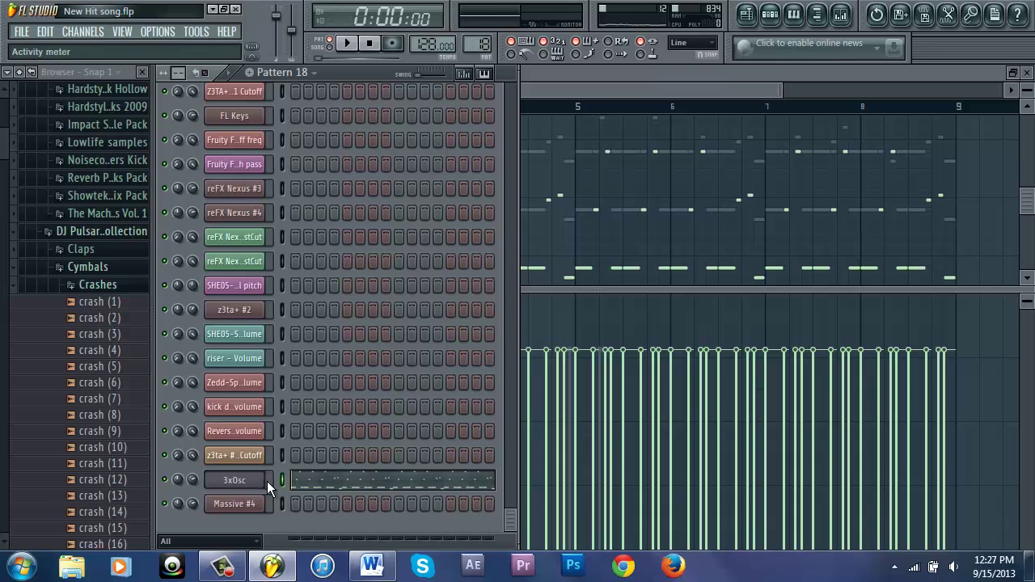
{"action": "scroll", "coordinate": [313, 356], "scroll_direction": "up", "scroll_amount": 10}
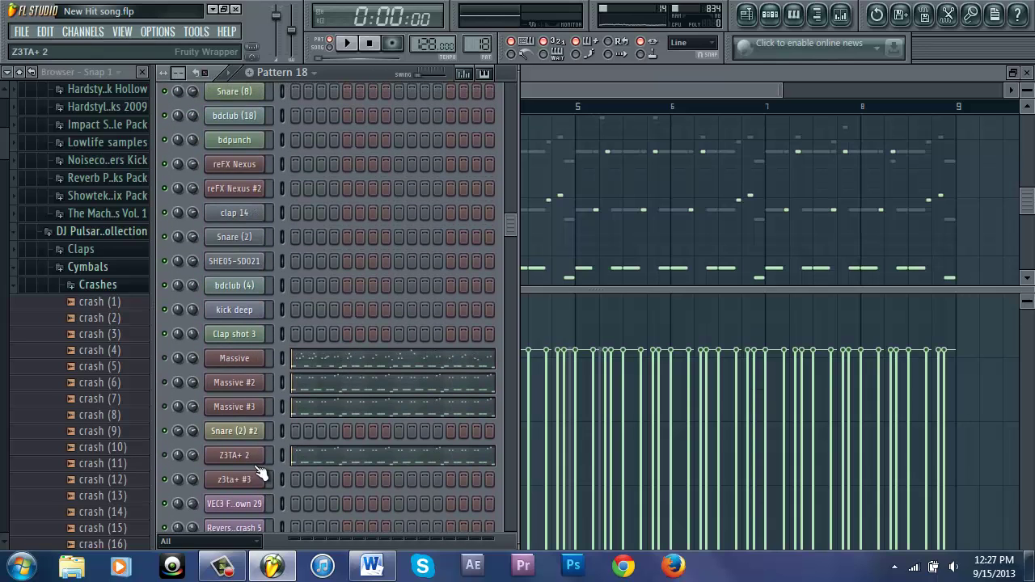
{"action": "left_click", "coordinate": [235, 456]}
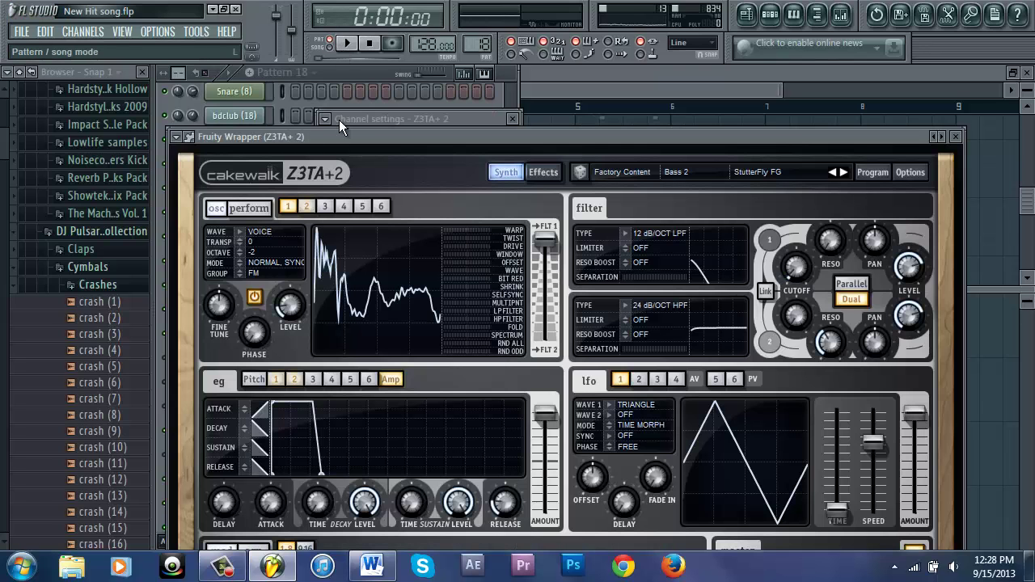
- Look through Pattern 18's channels and briefly play the pattern to check the Z3TA+ 2 layer
{"action": "left_click", "coordinate": [337, 74]}
{"action": "scroll", "coordinate": [183, 442], "scroll_direction": "down", "scroll_amount": 3}
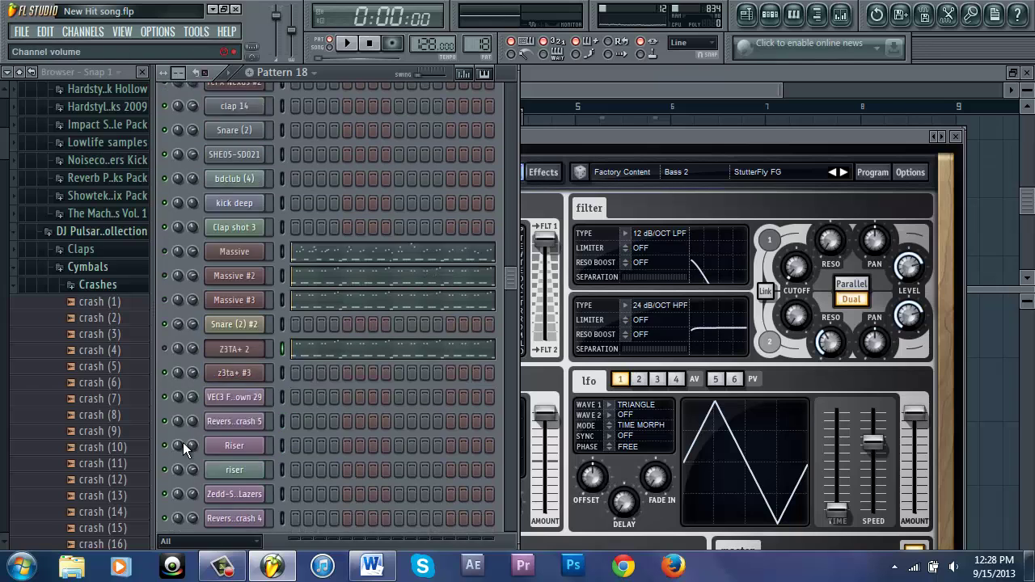
{"action": "scroll", "coordinate": [182, 326], "scroll_direction": "down", "scroll_amount": 10}
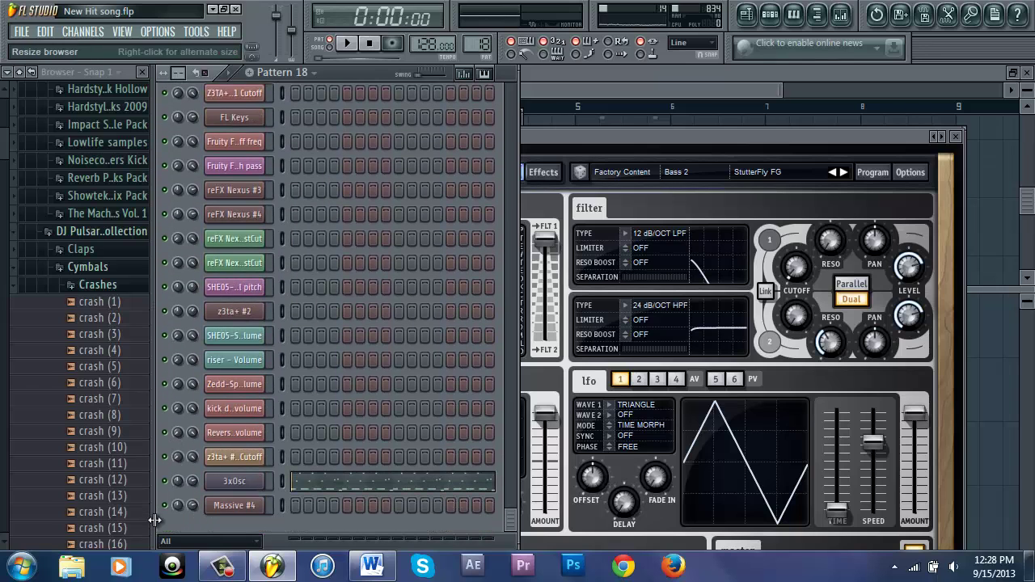
{"action": "scroll", "coordinate": [364, 203], "scroll_direction": "up", "scroll_amount": 8}
{"action": "left_click", "coordinate": [344, 44]}
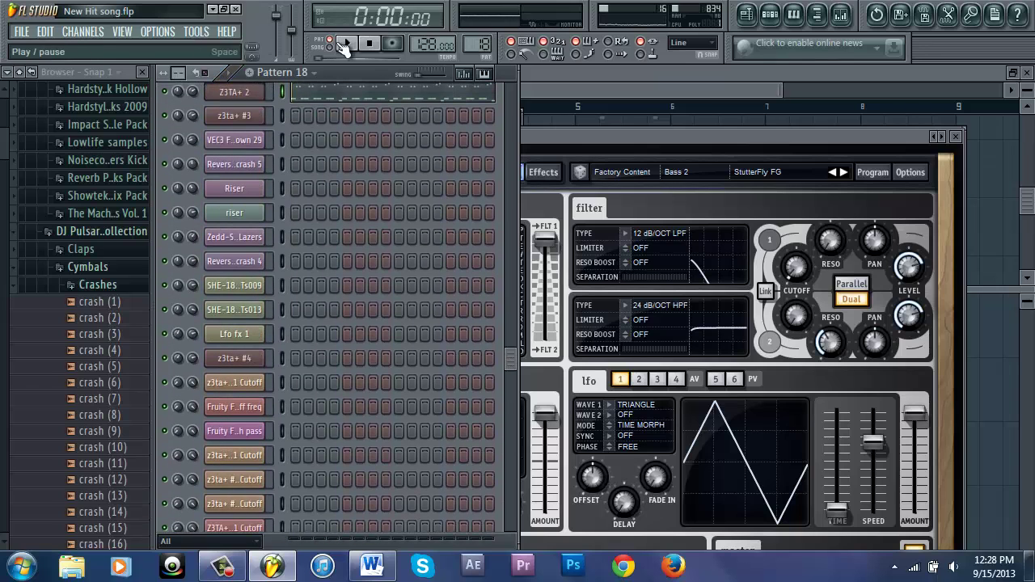
{"action": "scroll", "coordinate": [381, 267], "scroll_direction": "up", "scroll_amount": 4}
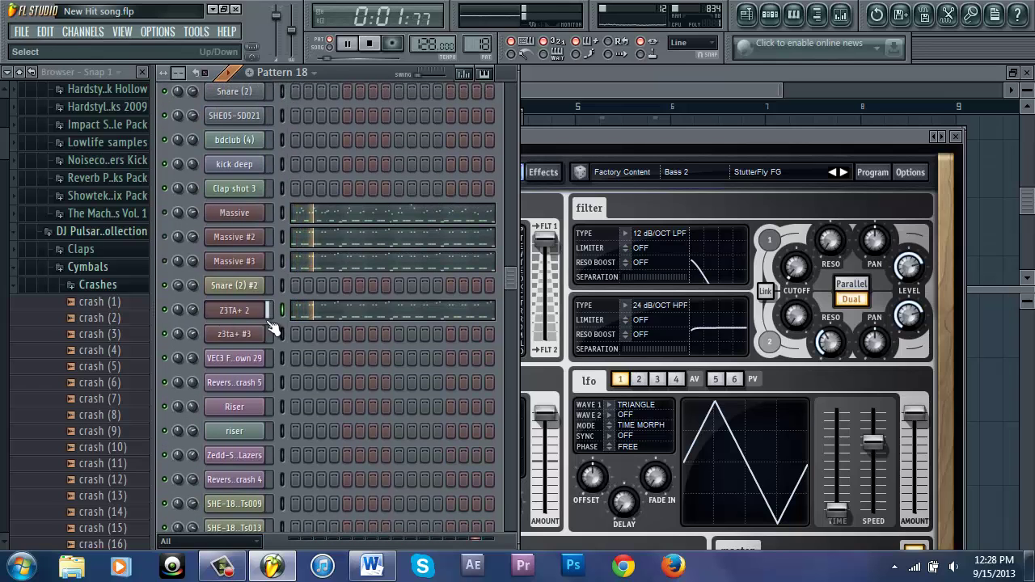
{"action": "key", "text": "space"}
- Play Pattern 18 with the Massive channels muted and reopen the Z3TA+ 2 synth to examine it
{"action": "left_click_drag", "start_coordinate": [767, 140], "coordinate": [833, 123]}
{"action": "key", "text": "F7"}
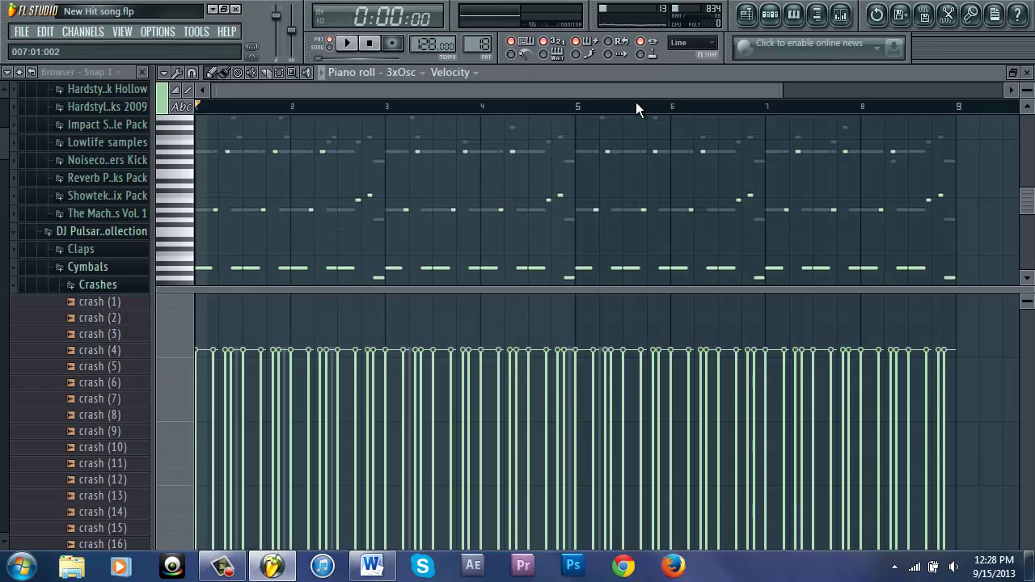
{"action": "key", "text": "F6"}
{"action": "key", "text": "F5"}
{"action": "key", "text": "F6"}
{"action": "key", "text": "space"}
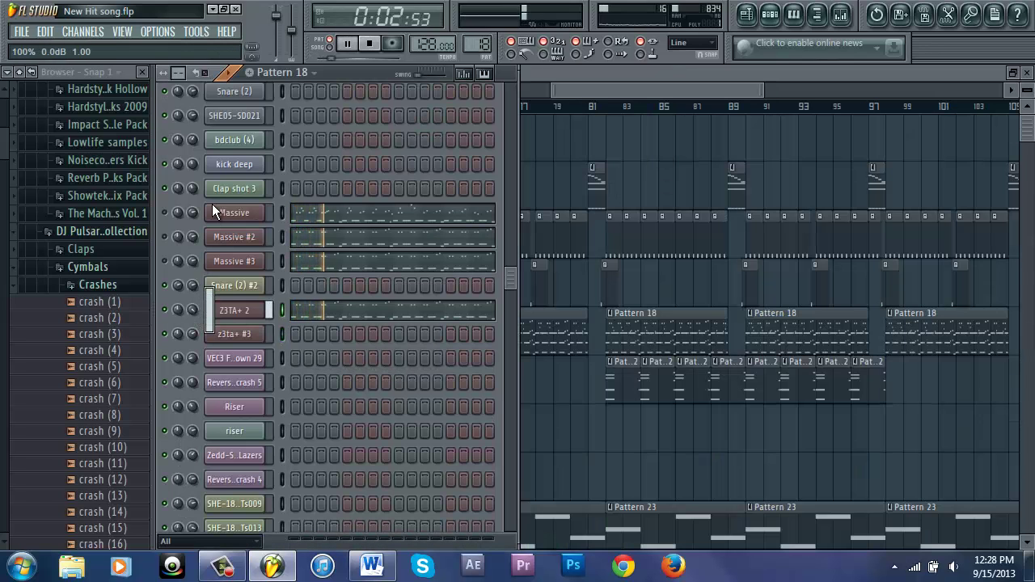
{"action": "left_click", "coordinate": [257, 309]}
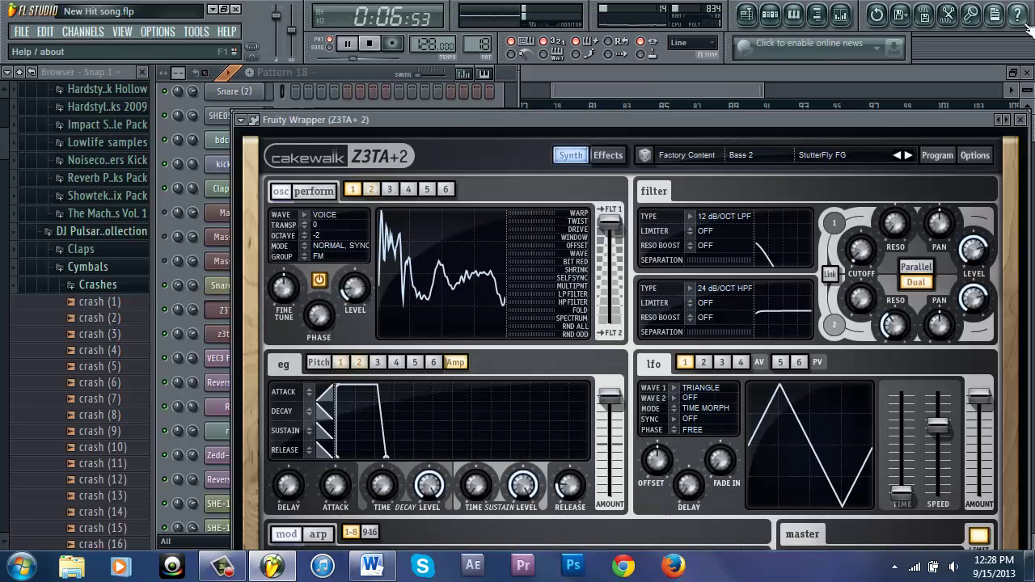
- Raise the Z3TA+ 2 mixer track's volume to about 108% (1.8 dB) during playback, and stop the pattern
{"action": "left_click", "coordinate": [841, 15]}
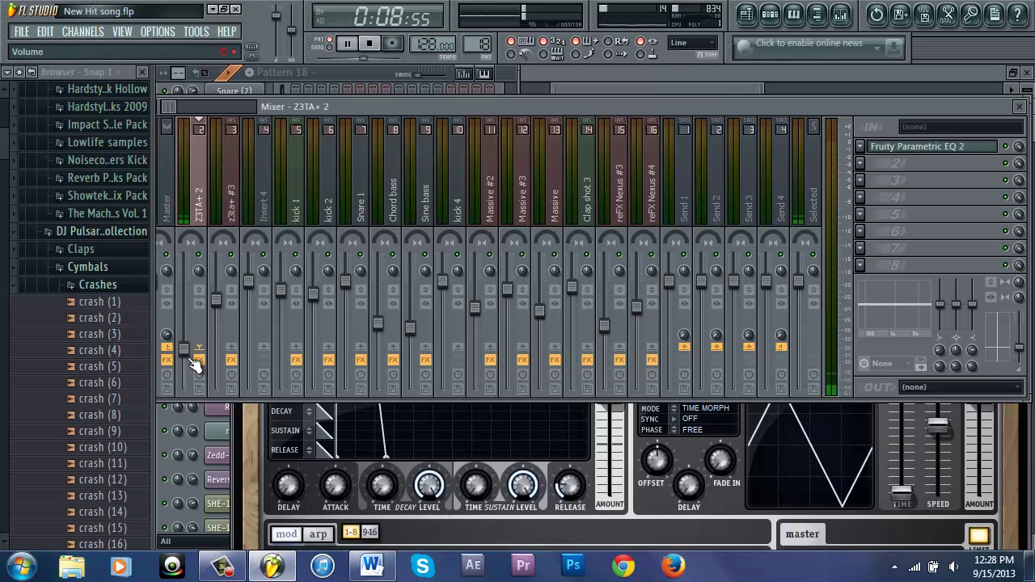
{"action": "left_click_drag", "start_coordinate": [192, 362], "coordinate": [184, 194]}
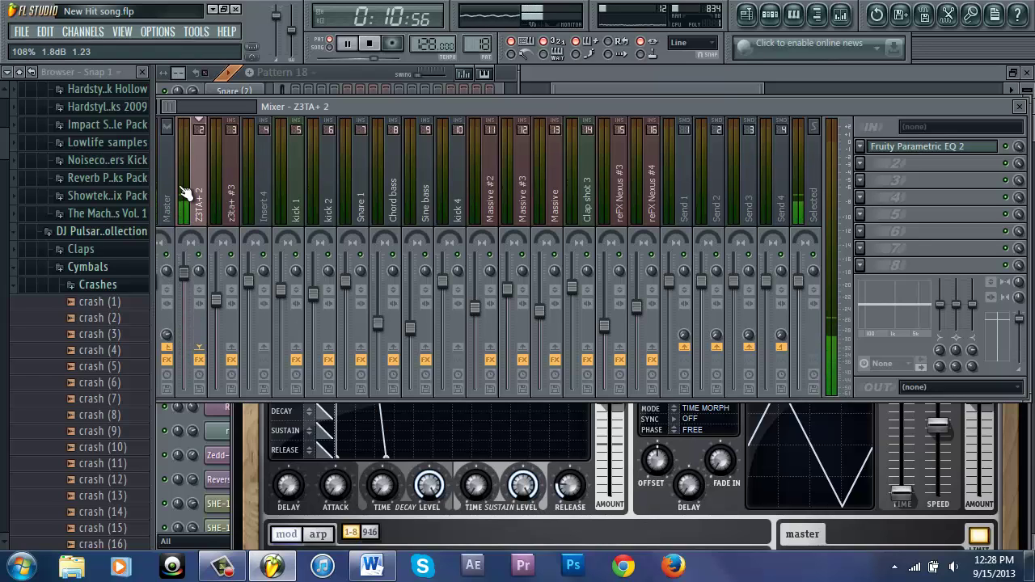
{"action": "key", "text": "space"}
{"action": "left_click_drag", "start_coordinate": [408, 100], "coordinate": [465, 114]}
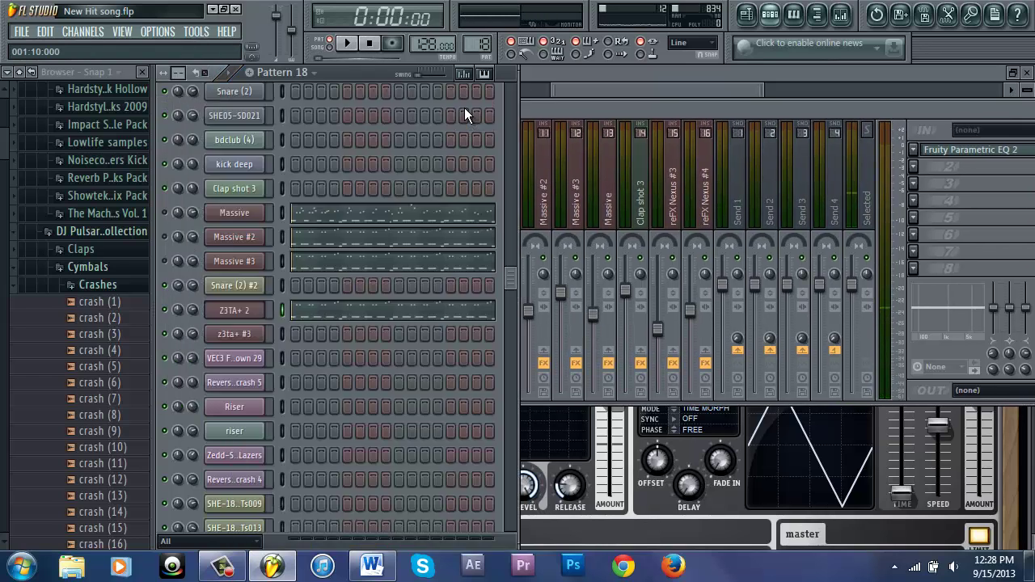
- Place the playlist position at the drop's first Pattern 18 clip, switch back to pattern mode and briefly play
{"action": "key", "text": "F5"}
{"action": "left_click", "coordinate": [468, 107]}
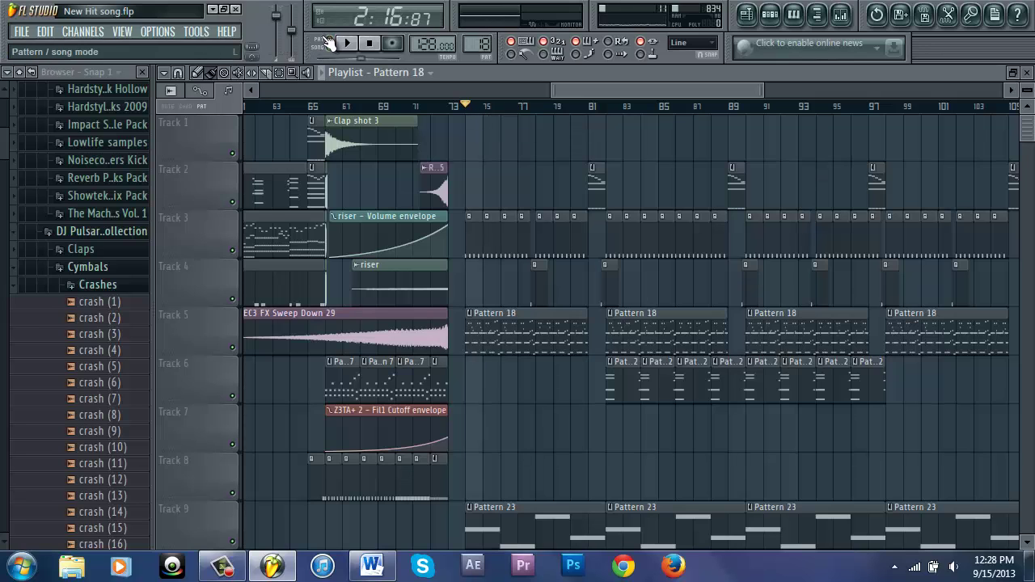
{"action": "left_click", "coordinate": [328, 42]}
{"action": "key", "text": "space"}
{"action": "key", "text": "space"}
- Delete the Z3TA+ 2 - Fil1 Cutoff envelope clip from Track 7 of the playlist
{"action": "key", "text": "F6"}
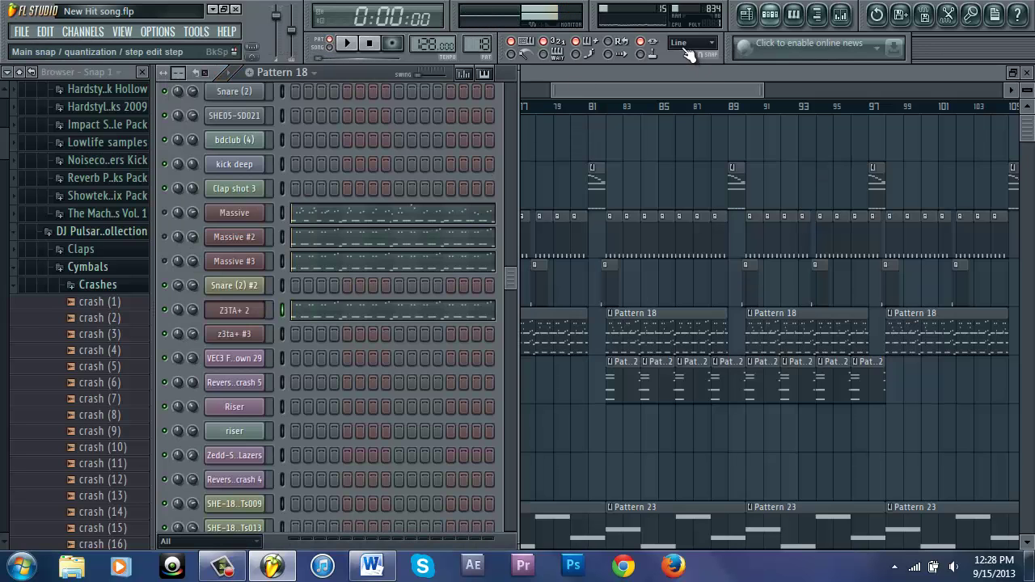
{"action": "key", "text": "F6"}
{"action": "scroll", "coordinate": [469, 331], "scroll_direction": "down", "scroll_amount": 2}
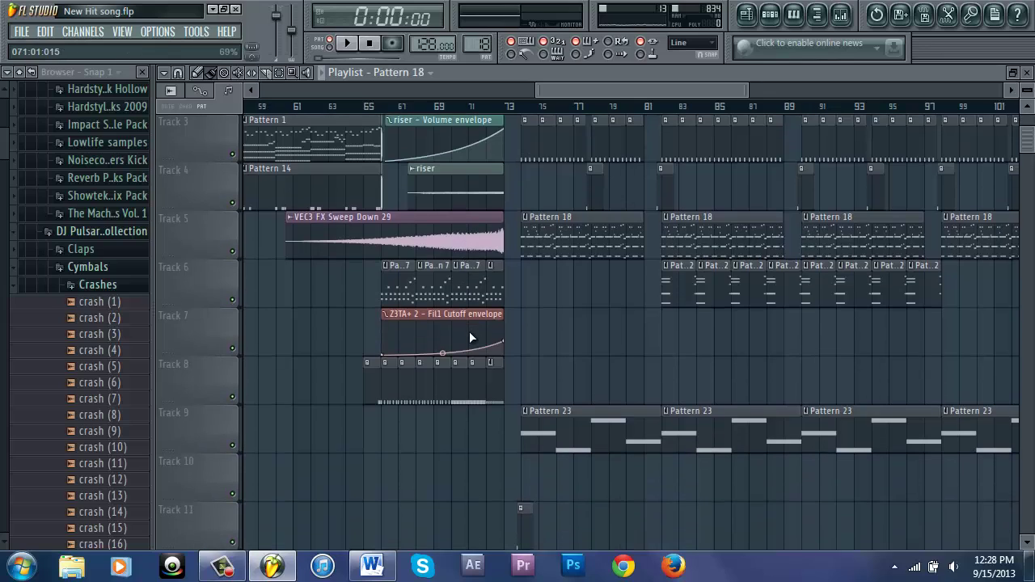
{"action": "right_click", "coordinate": [472, 322]}
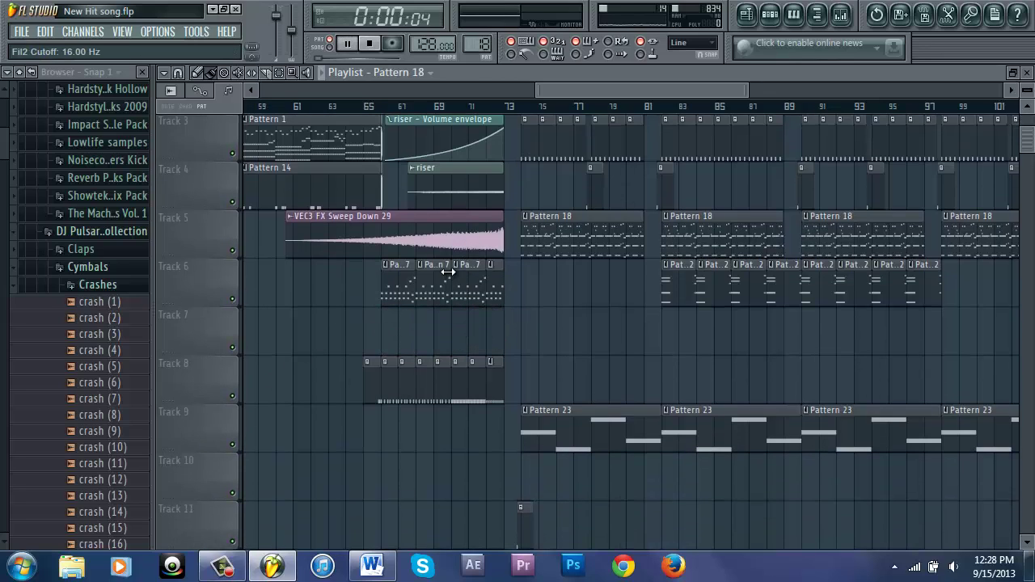
- While Pattern 18 plays, check the Z3TA+ 2 mixer track and open the channel's notes in the piano roll
{"action": "key", "text": "F6"}
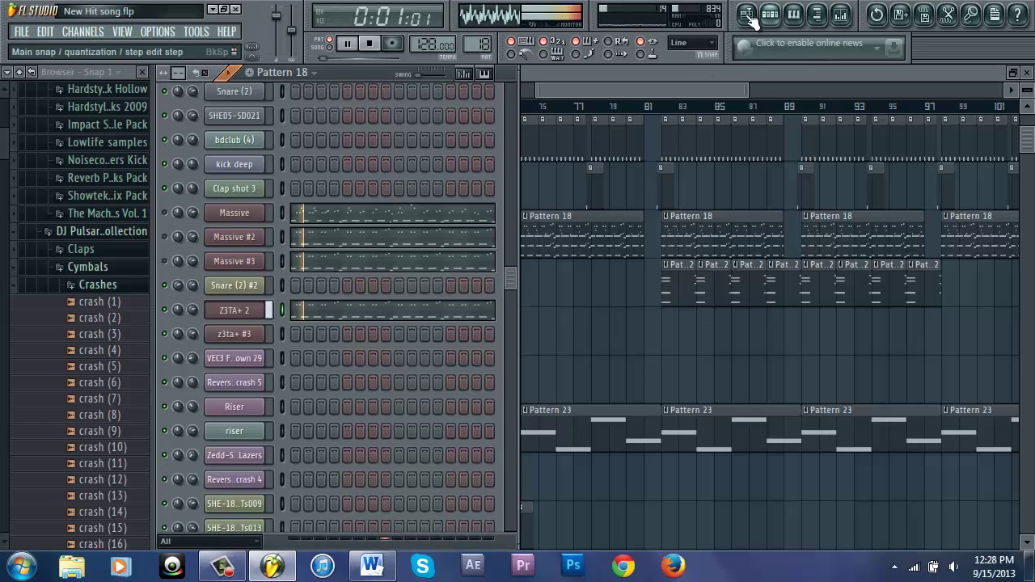
{"action": "left_click", "coordinate": [843, 27]}
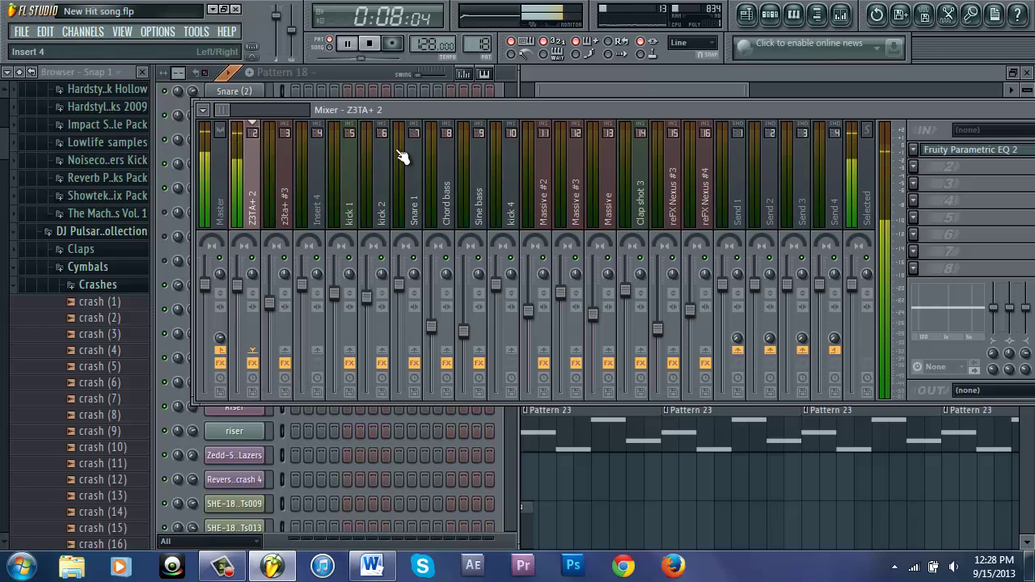
{"action": "key", "text": "F6"}
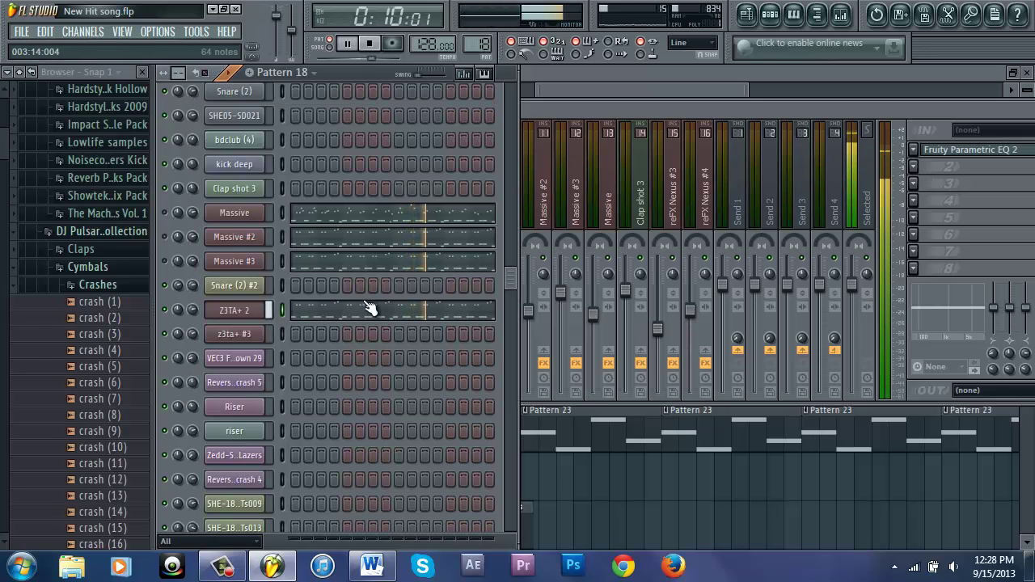
{"action": "left_click", "coordinate": [373, 313]}
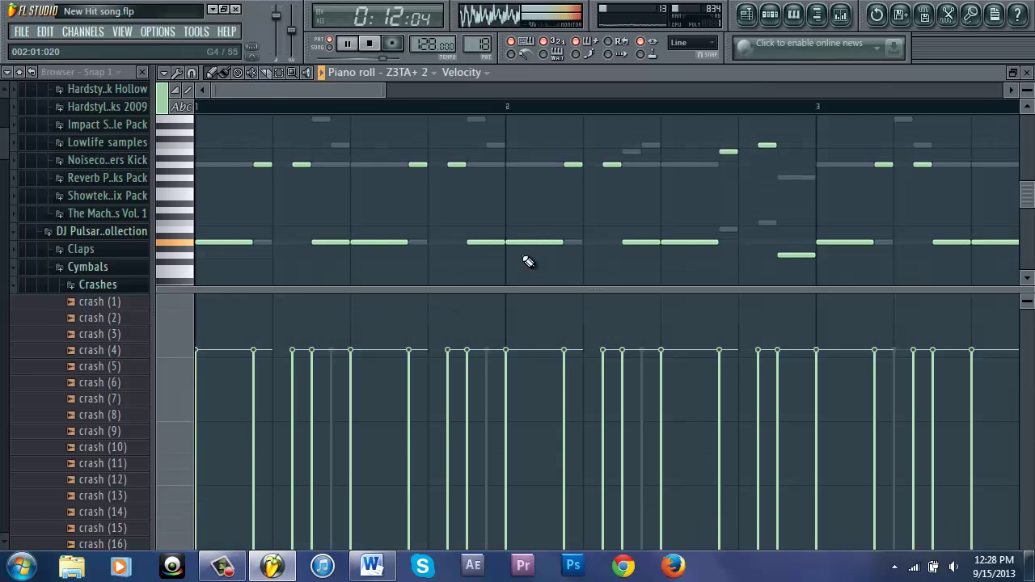
- Shorten the three two-step A4 notes in bars 1 and 2 of the Z3TA+ 2 part to one step each
{"action": "key", "text": "space"}
{"action": "scroll", "coordinate": [393, 131], "scroll_direction": "up", "scroll_amount": 2}
{"action": "key", "text": "space"}
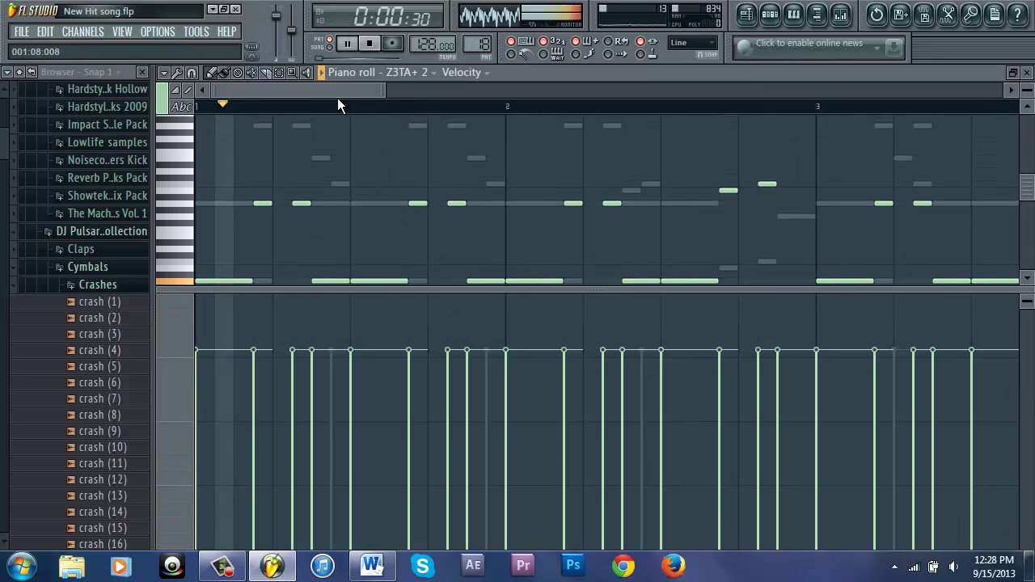
{"action": "scroll", "coordinate": [342, 202], "scroll_direction": "down", "scroll_amount": 2}
{"action": "key", "text": "space"}
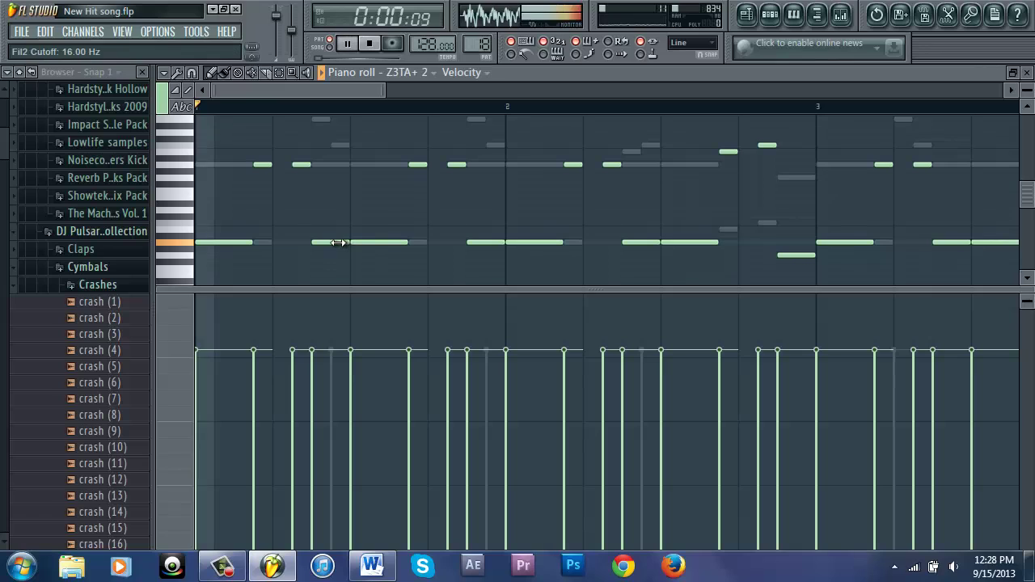
{"action": "key", "text": "space"}
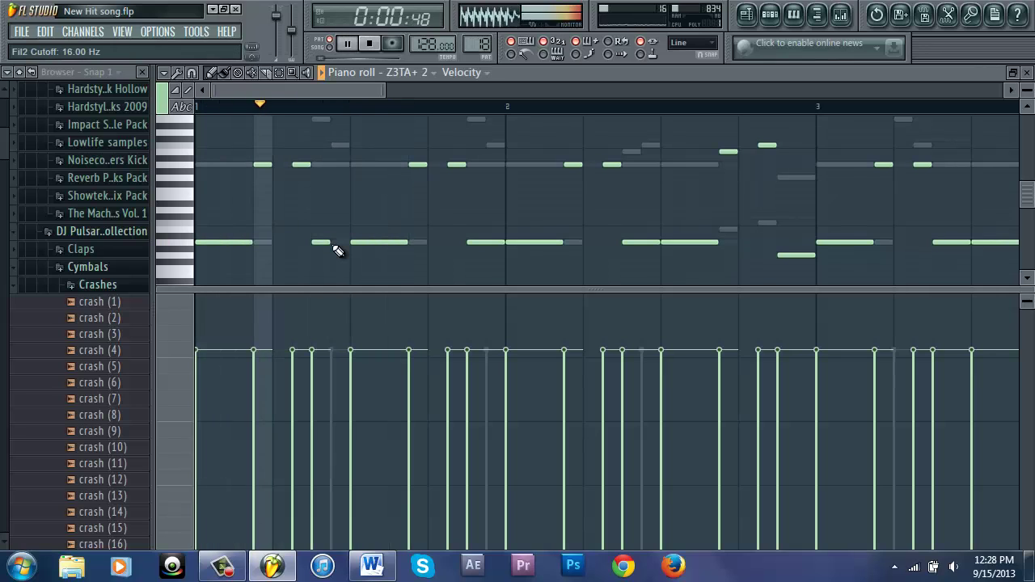
{"action": "key", "text": "space"}
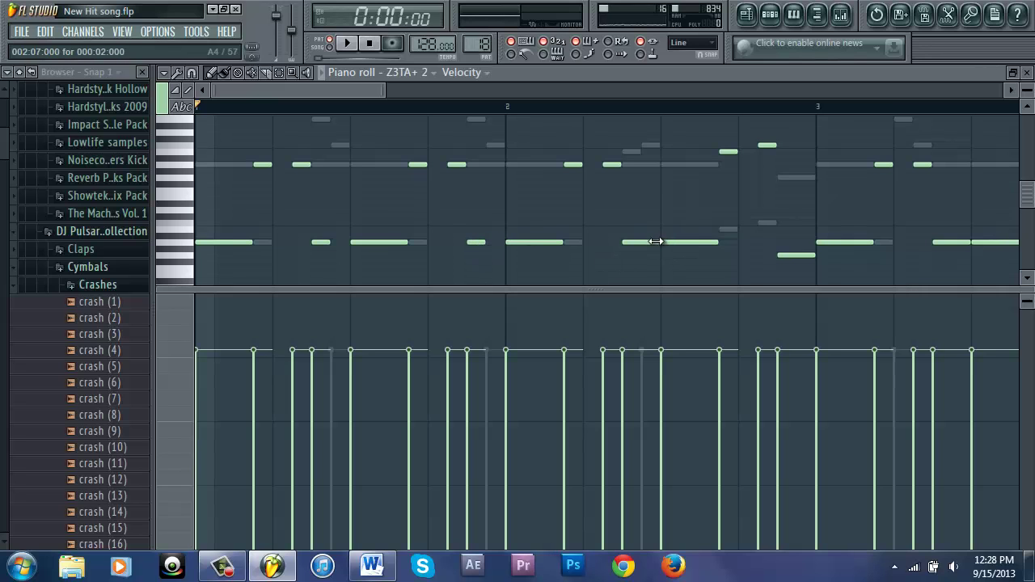
{"action": "key", "text": "space"}
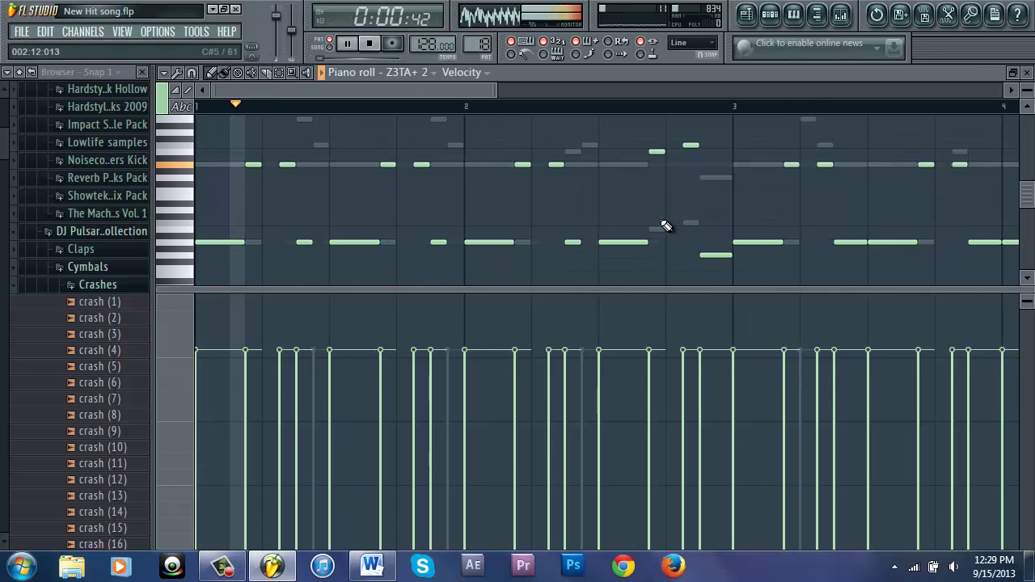
- In bar 3, shorten the A4 note at step 7 to one step and extend the A4 note at step 9 to three steps
{"action": "scroll", "coordinate": [668, 227], "scroll_direction": "down", "scroll_amount": 3}
{"action": "scroll", "coordinate": [486, 259], "scroll_direction": "up", "scroll_amount": 2}
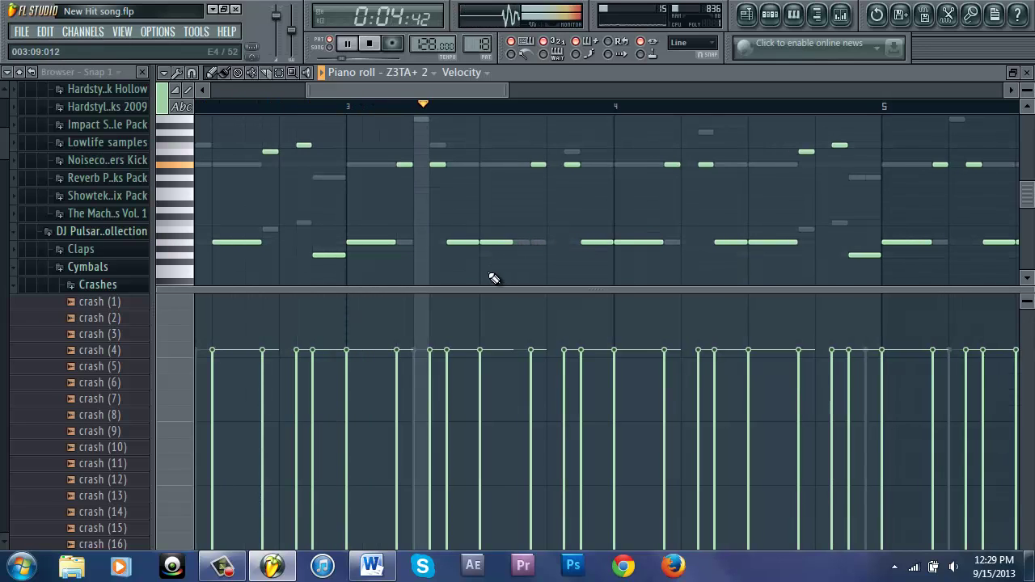
{"action": "key", "text": "space"}
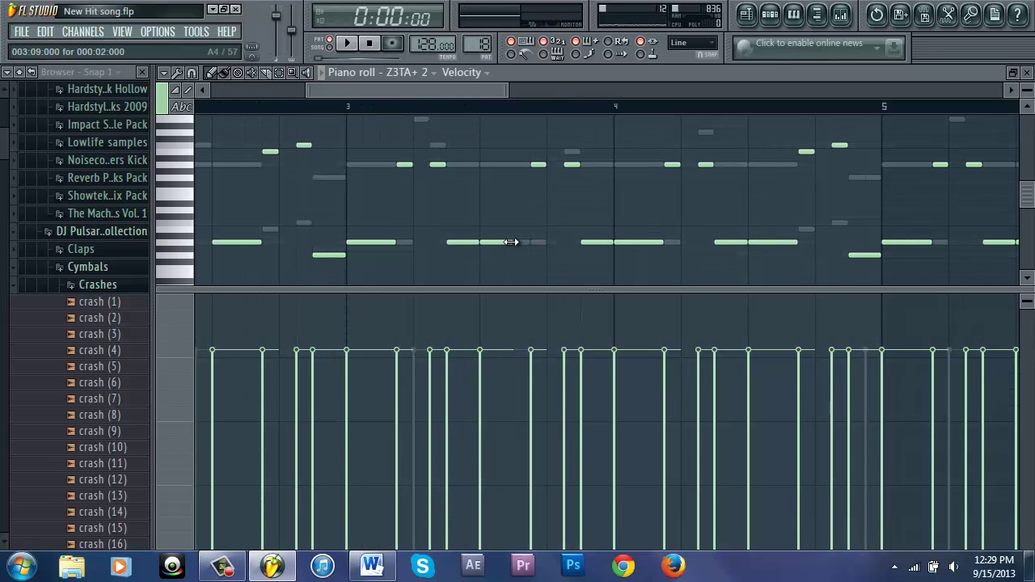
{"action": "left_click_drag", "start_coordinate": [498, 244], "coordinate": [516, 243]}
{"action": "key", "text": "space"}
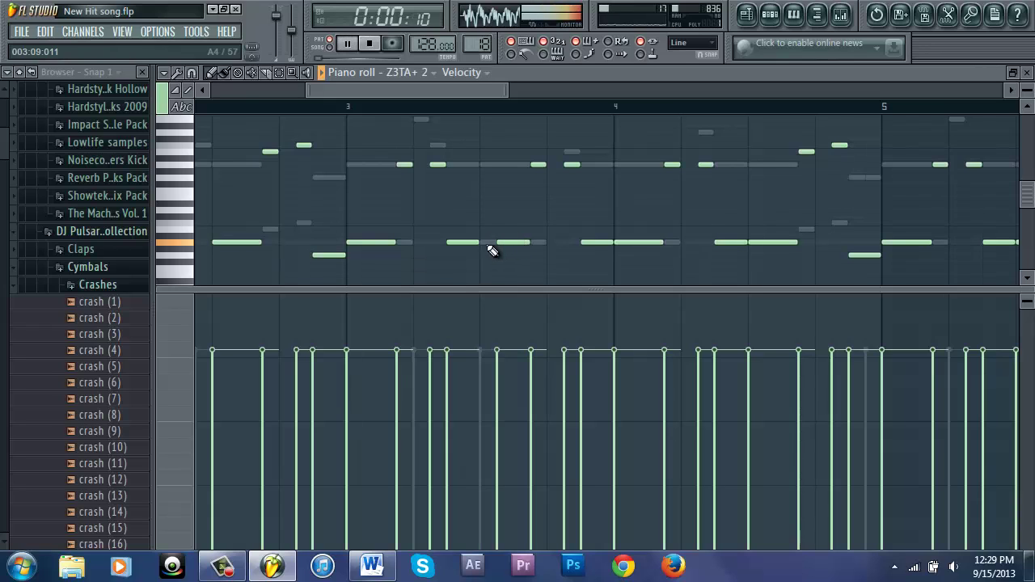
{"action": "left_click", "coordinate": [488, 240]}
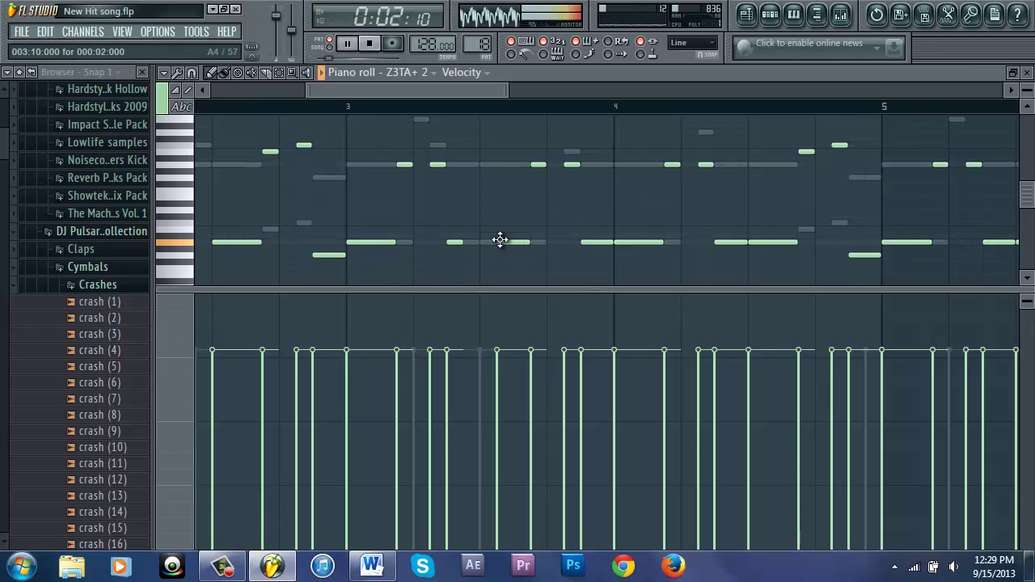
{"action": "left_click_drag", "start_coordinate": [500, 241], "coordinate": [492, 240]}
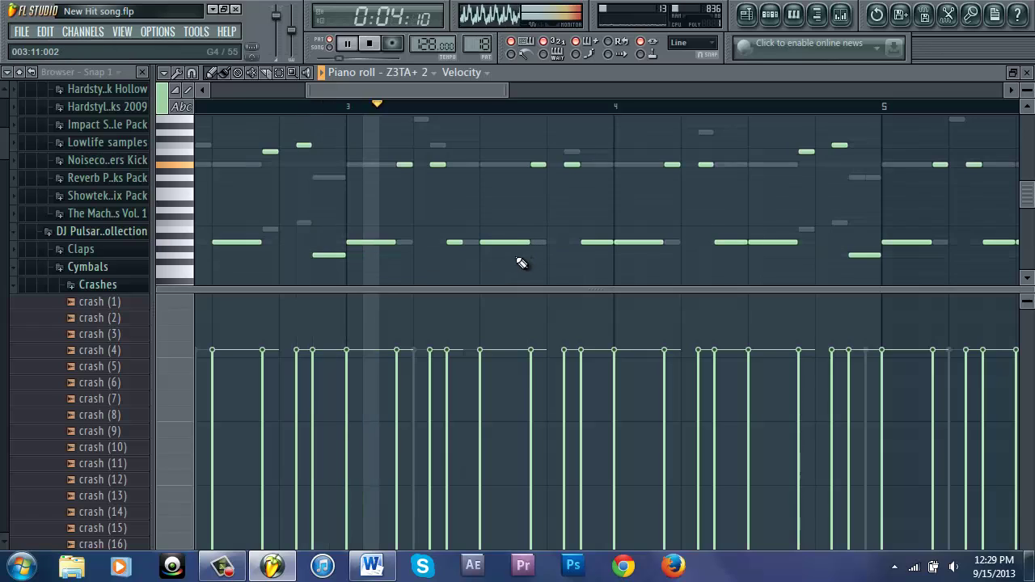
- Shorten the two-step A4 notes at the end of bar 3 and in mid-bar 4 to one step, checking by playback
{"action": "key", "text": "space"}
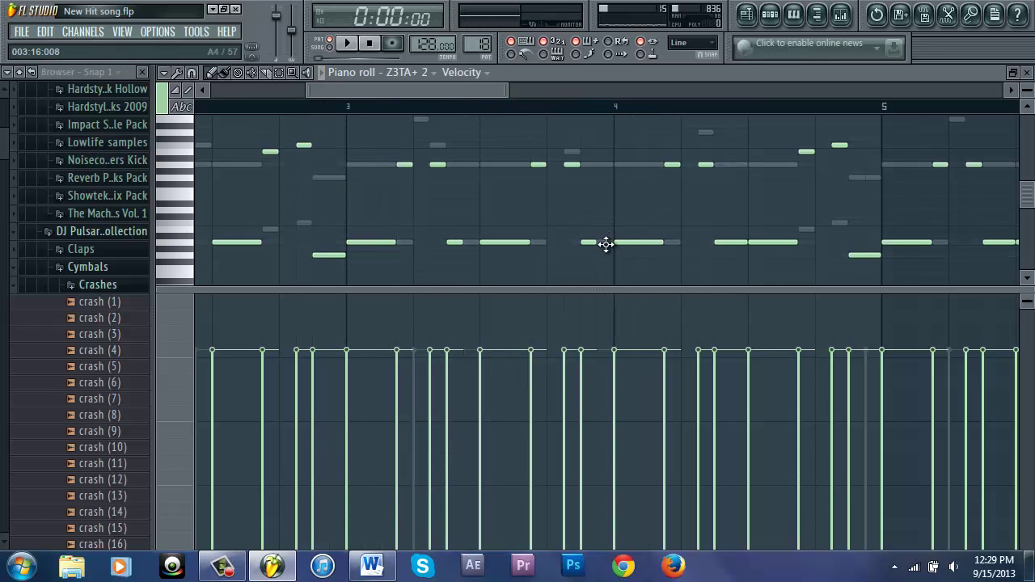
{"action": "key", "text": "space"}
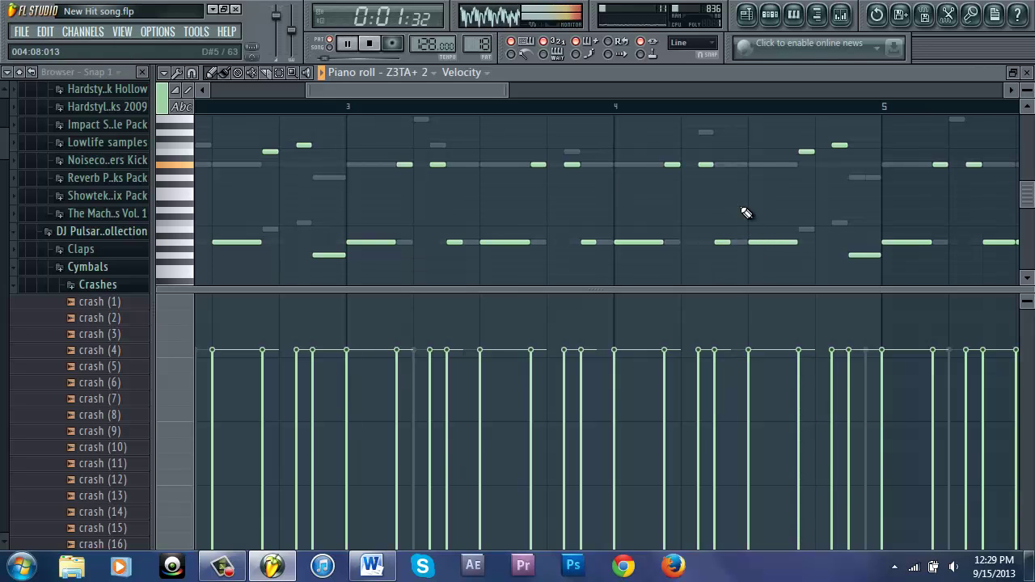
{"action": "left_click_drag", "start_coordinate": [508, 89], "coordinate": [601, 110]}
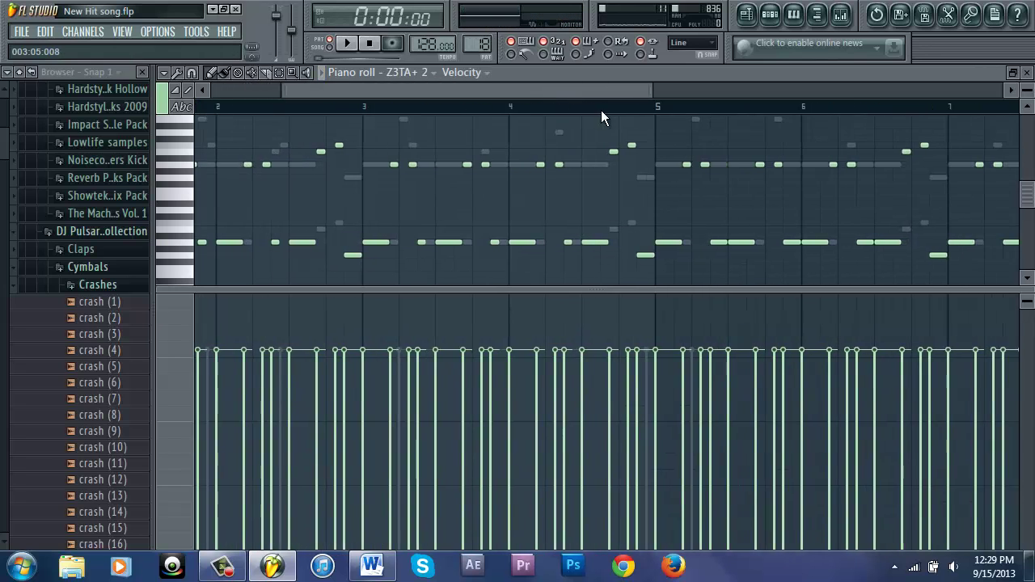
- During playback, shorten the three two-step A4 notes in bars 5 and 6 of the Z3TA+ 2 part to one step each
{"action": "key", "text": "space"}
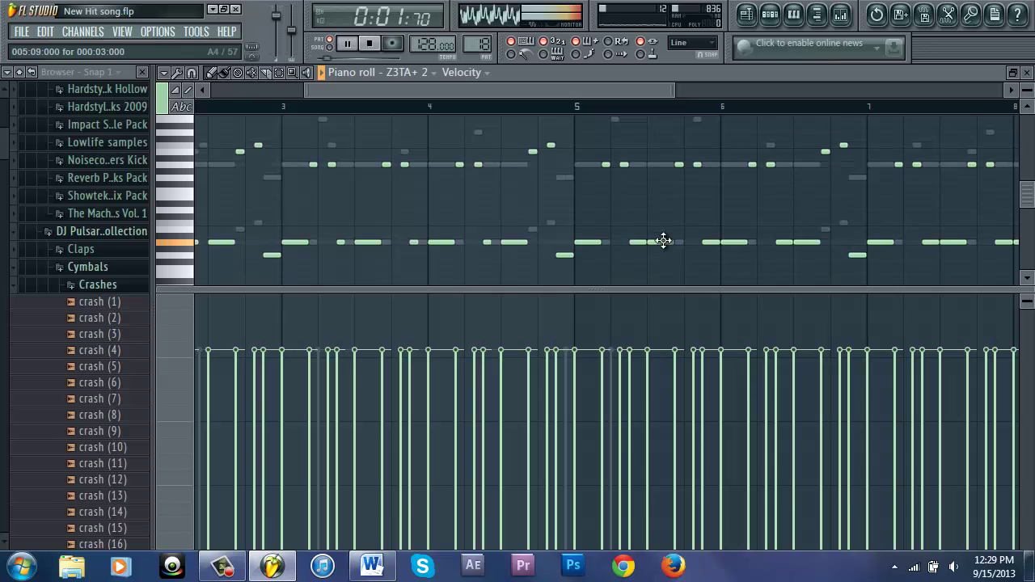
{"action": "scroll", "coordinate": [667, 243], "scroll_direction": "up", "scroll_amount": 3, "text": "ctrl"}
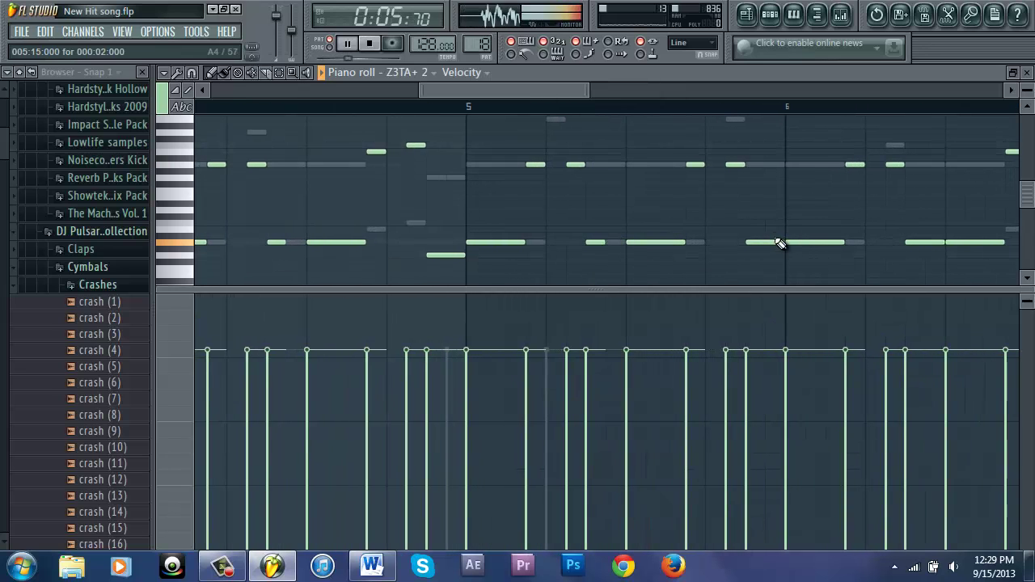
{"action": "scroll", "coordinate": [779, 244], "scroll_direction": "down", "scroll_amount": 3, "text": "ctrl"}
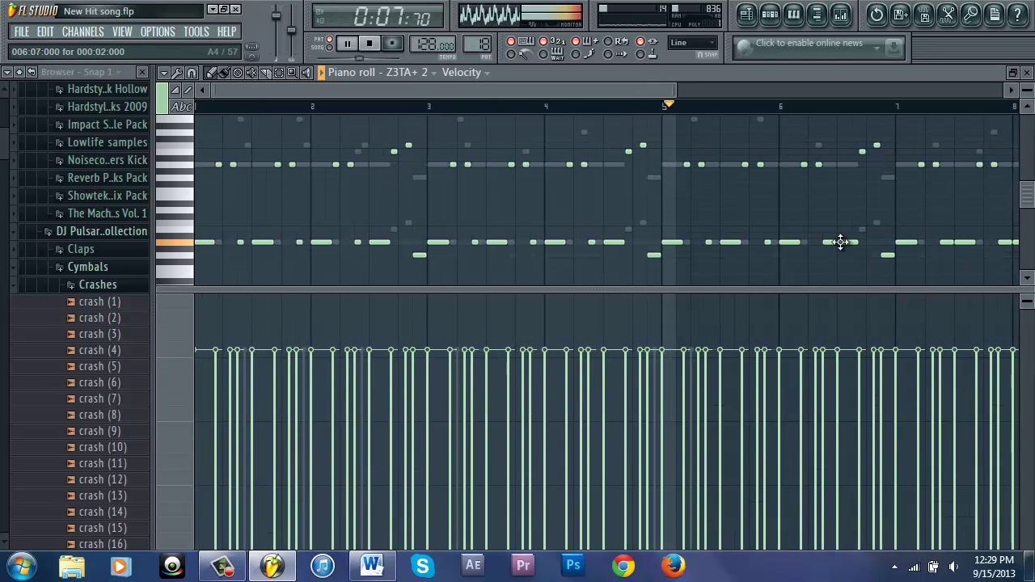
{"action": "scroll", "coordinate": [841, 242], "scroll_direction": "up", "scroll_amount": 2, "text": "ctrl"}
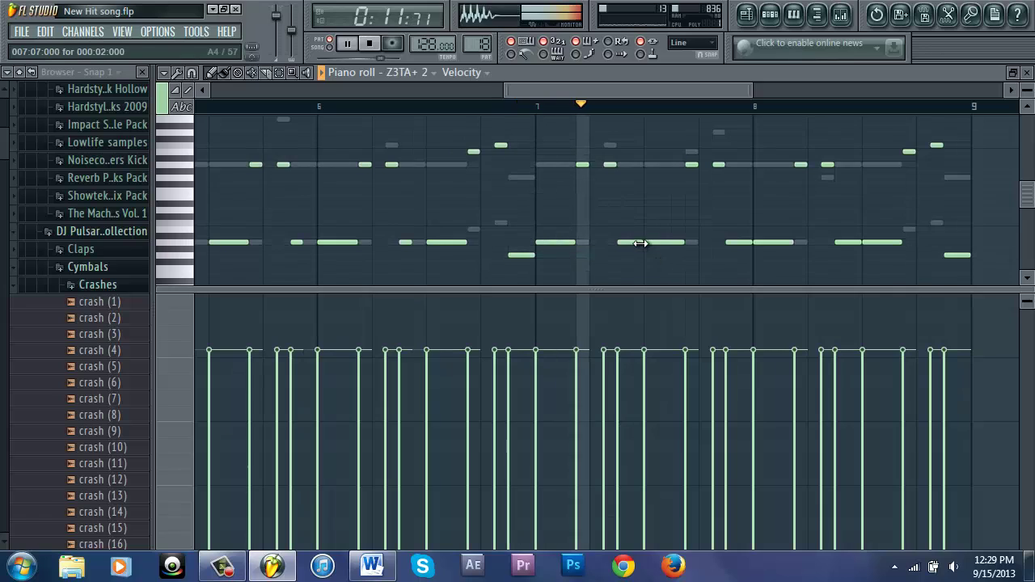
- Shorten the three two-step A4 notes in bars 7 and 8 of the Z3TA+ 2 part to one step each and stop playback
{"action": "left_click_drag", "start_coordinate": [641, 243], "coordinate": [633, 241]}
{"action": "left_click_drag", "start_coordinate": [752, 242], "coordinate": [738, 243]}
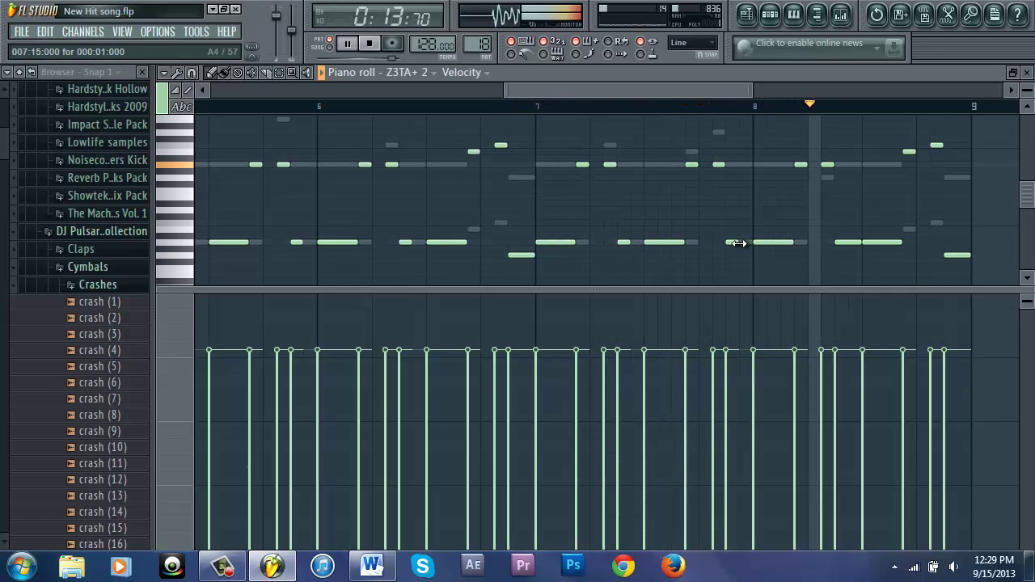
{"action": "left_click_drag", "start_coordinate": [860, 243], "coordinate": [848, 243]}
{"action": "key", "text": "space"}
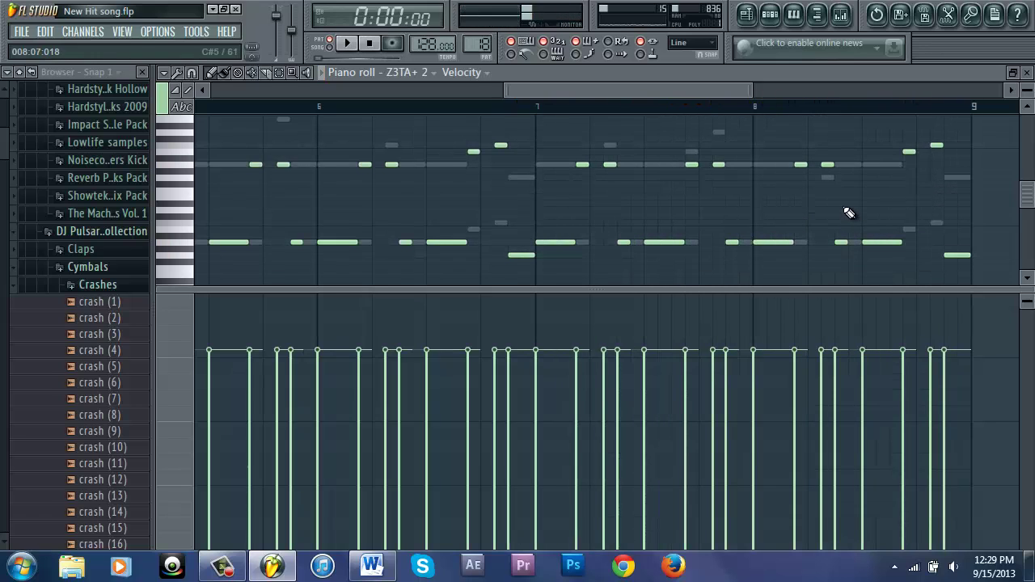
- Play the Massive #3 channel alone, open its synth and look through the OSC1 wavetable choices, keeping Square-Saw I
{"action": "key", "text": "F6"}
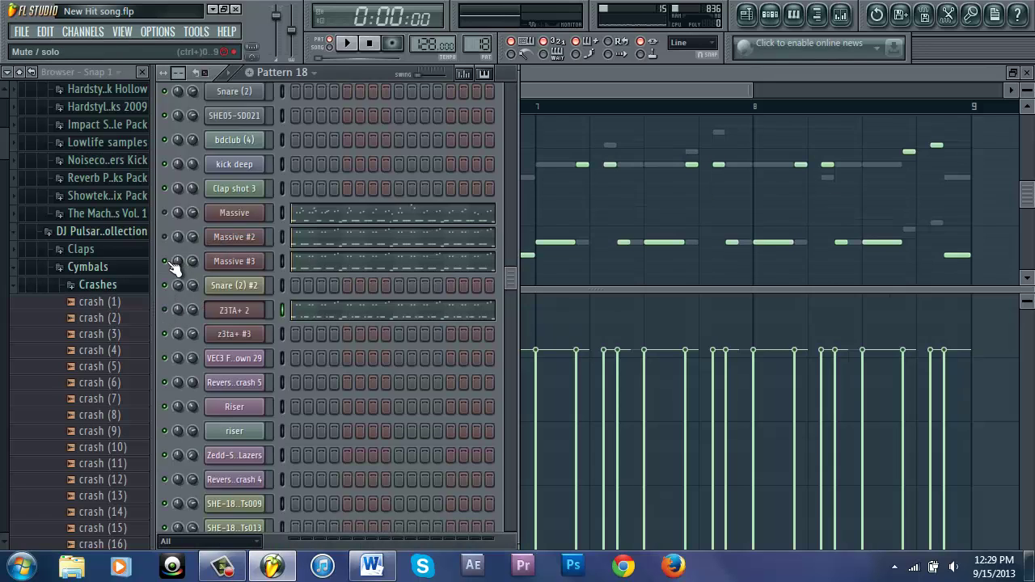
{"action": "key", "text": "space"}
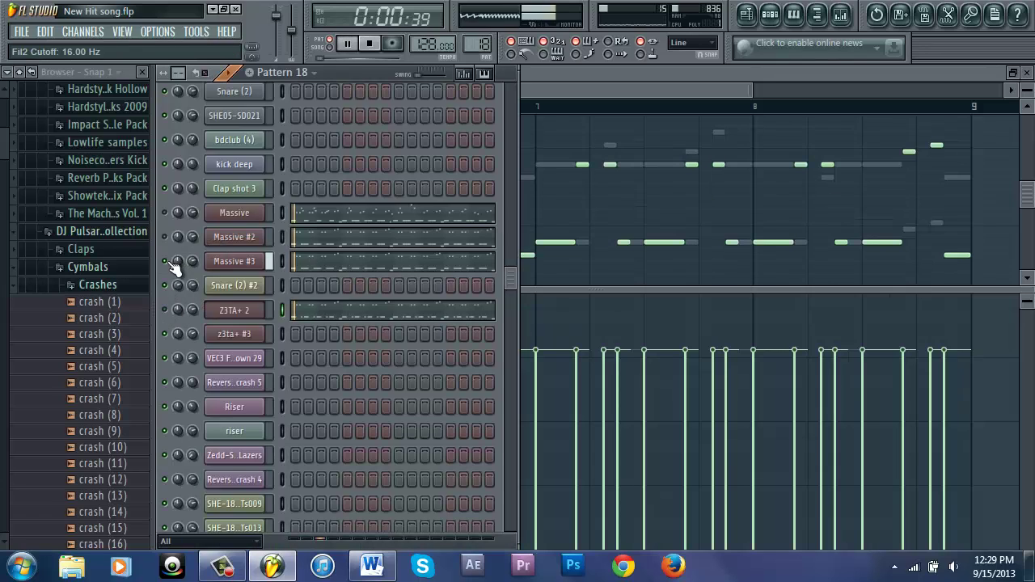
{"action": "left_click", "coordinate": [261, 261]}
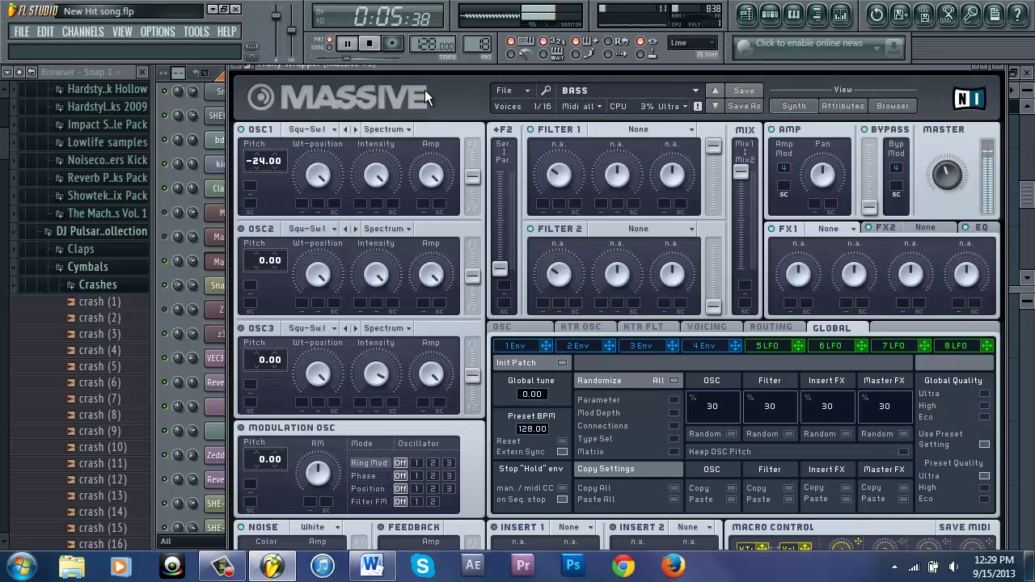
{"action": "key", "text": "space"}
{"action": "left_click", "coordinate": [322, 129]}
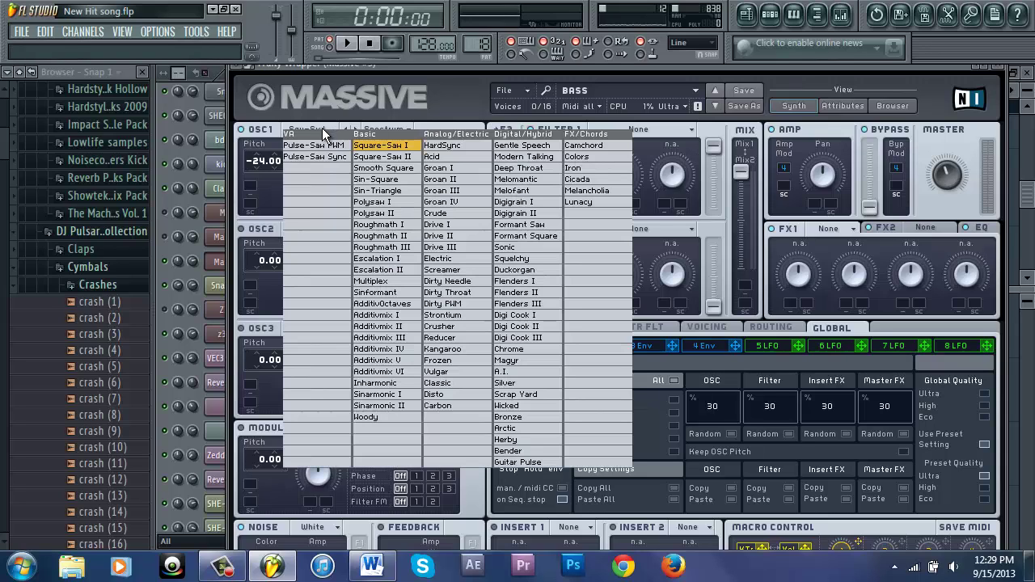
{"action": "left_click", "coordinate": [308, 126]}
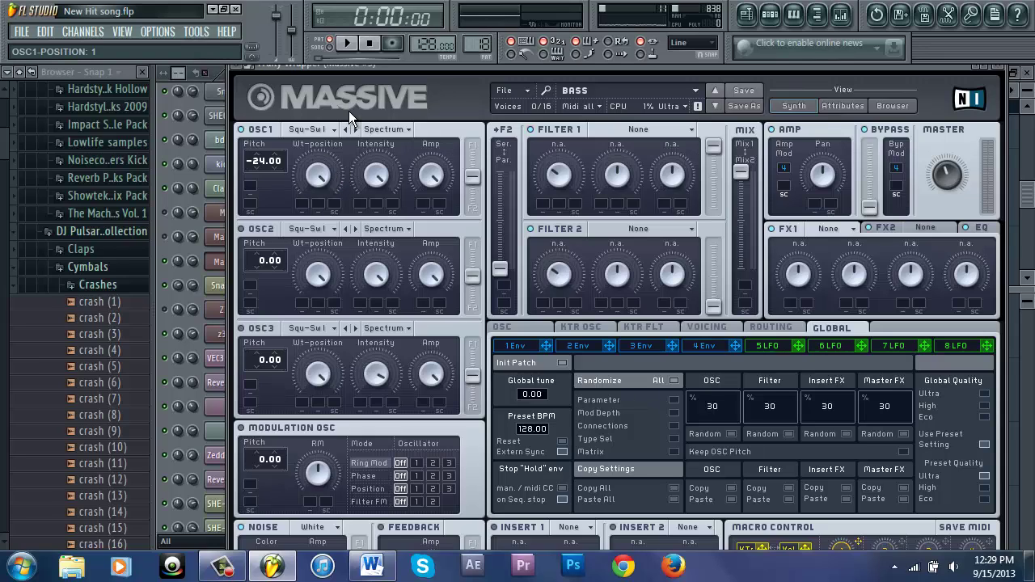
- While the pattern plays, set the OSC1 pitch in Massive #3 to -36.00 and bring the synth window fully into view
{"action": "key", "text": "space"}
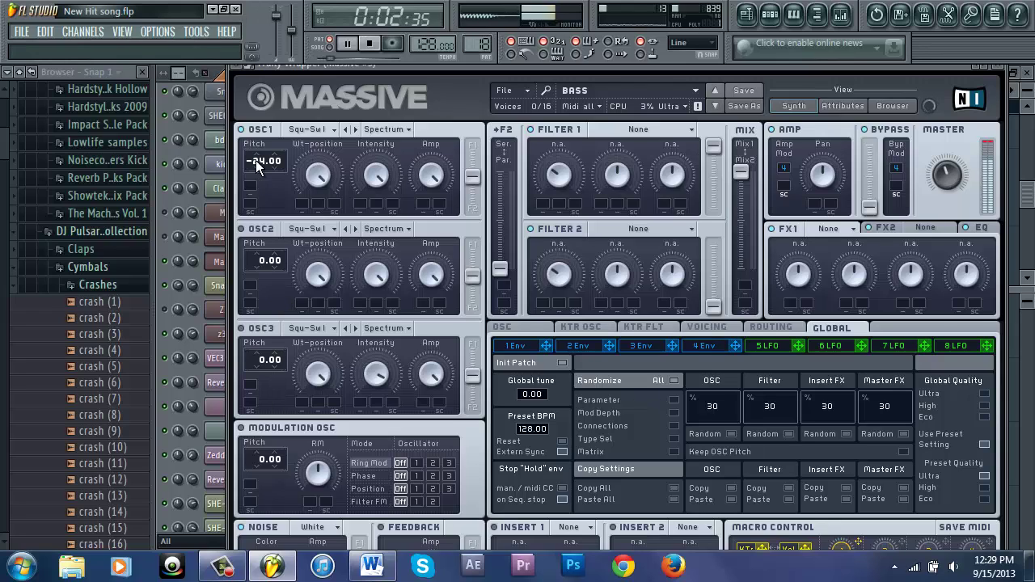
{"action": "left_click_drag", "start_coordinate": [256, 160], "coordinate": [255, 212]}
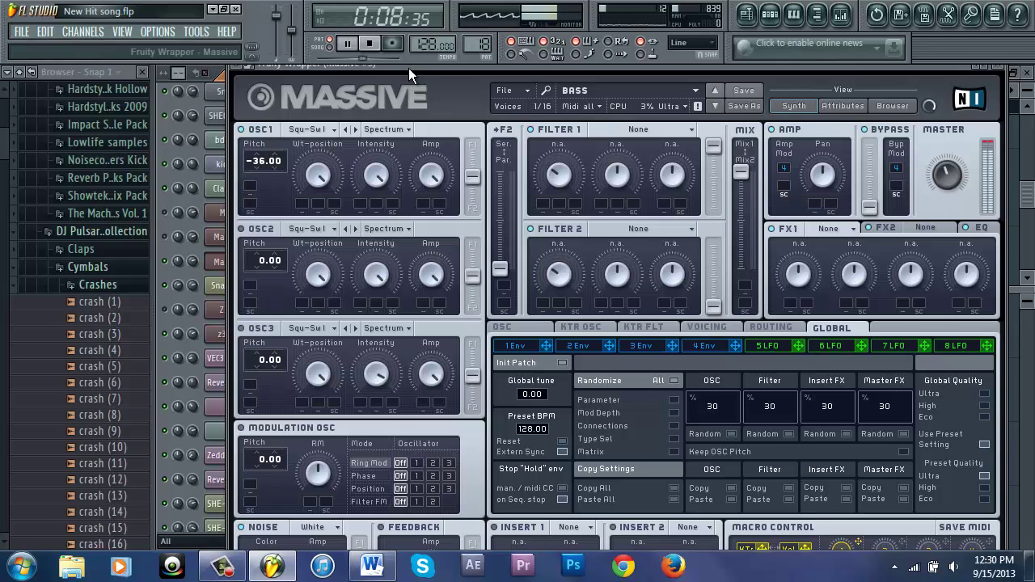
{"action": "left_click_drag", "start_coordinate": [408, 68], "coordinate": [408, 82]}
{"action": "key", "text": "F6"}
{"action": "key", "text": "F6"}
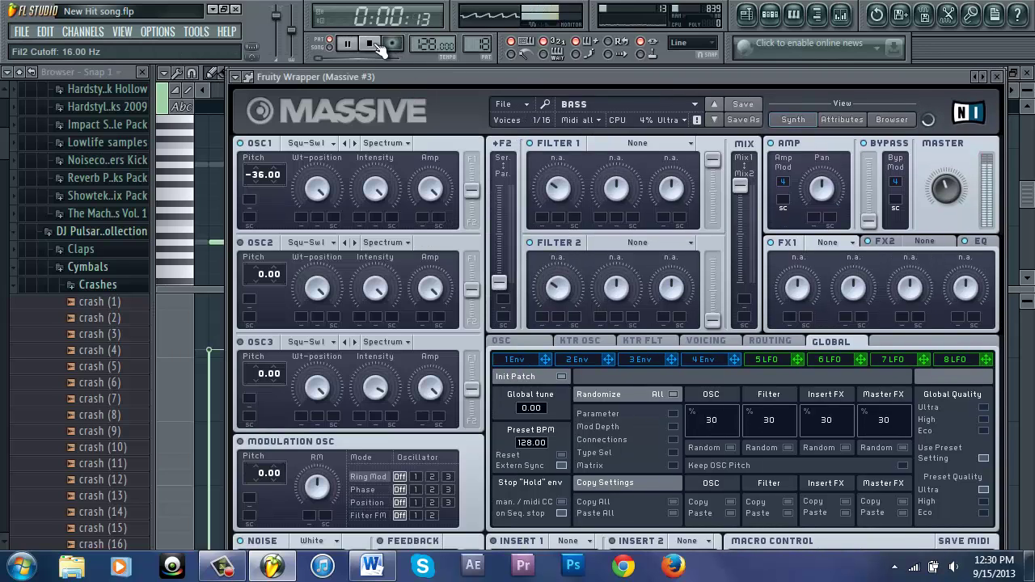
{"action": "left_click", "coordinate": [375, 46]}
- Listen to the Massive #2 channel alone and look at its notes in the piano roll
{"action": "key", "text": "F6"}
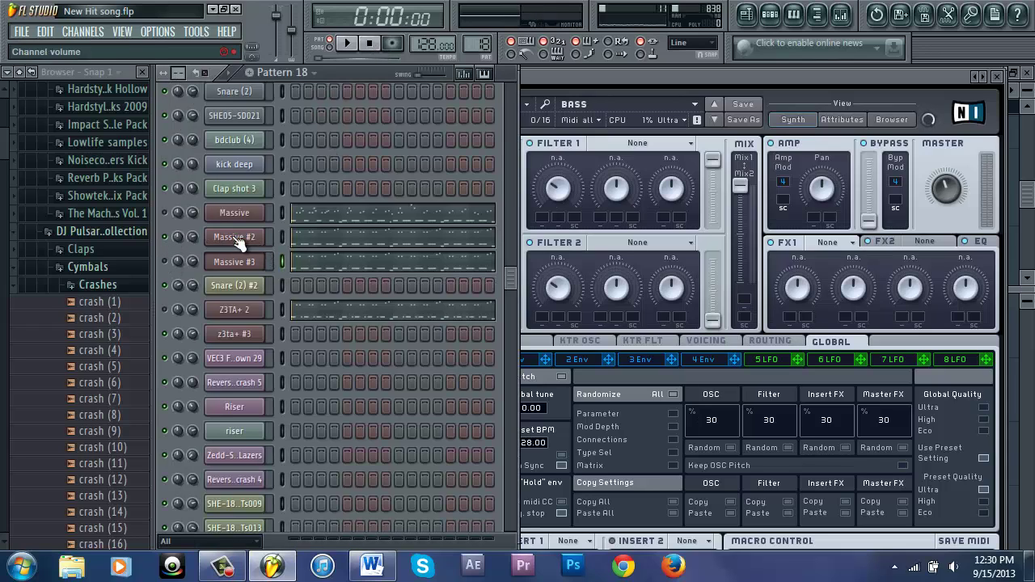
{"action": "key", "text": "space"}
{"action": "key", "text": "F6"}
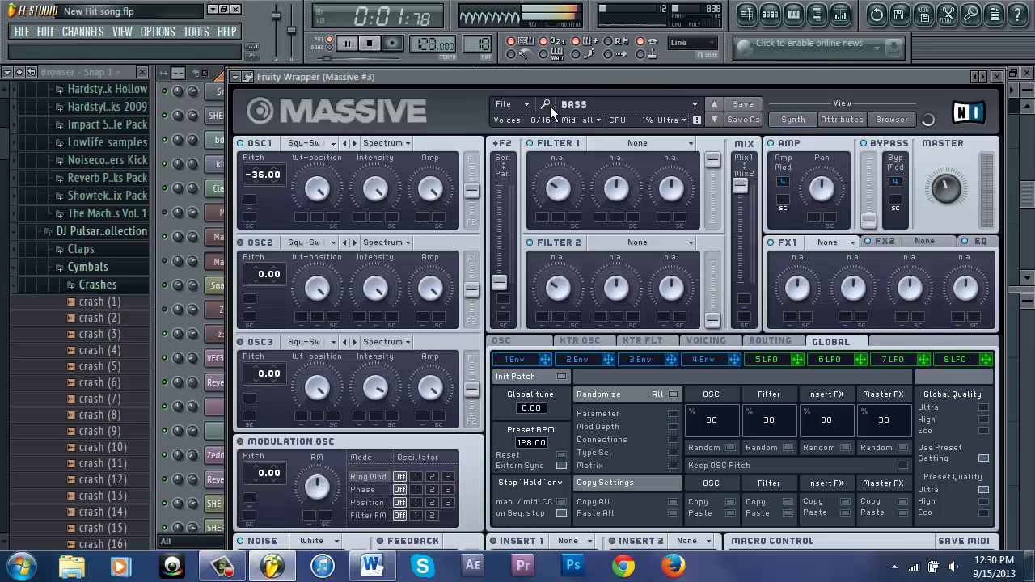
{"action": "key", "text": "space"}
{"action": "key", "text": "F6"}
{"action": "left_click", "coordinate": [332, 239]}
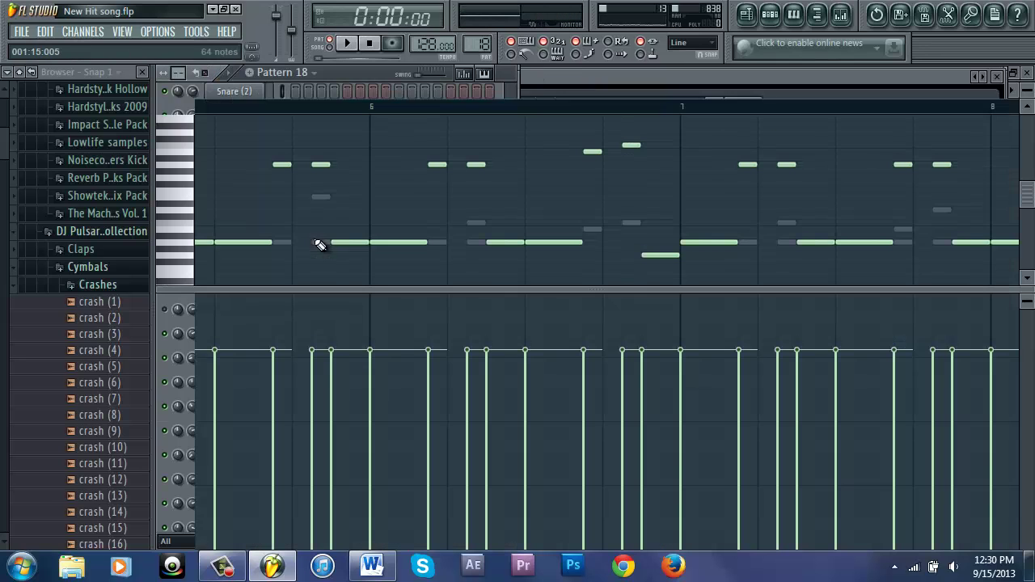
{"action": "key", "text": "space"}
{"action": "key", "text": "F6"}
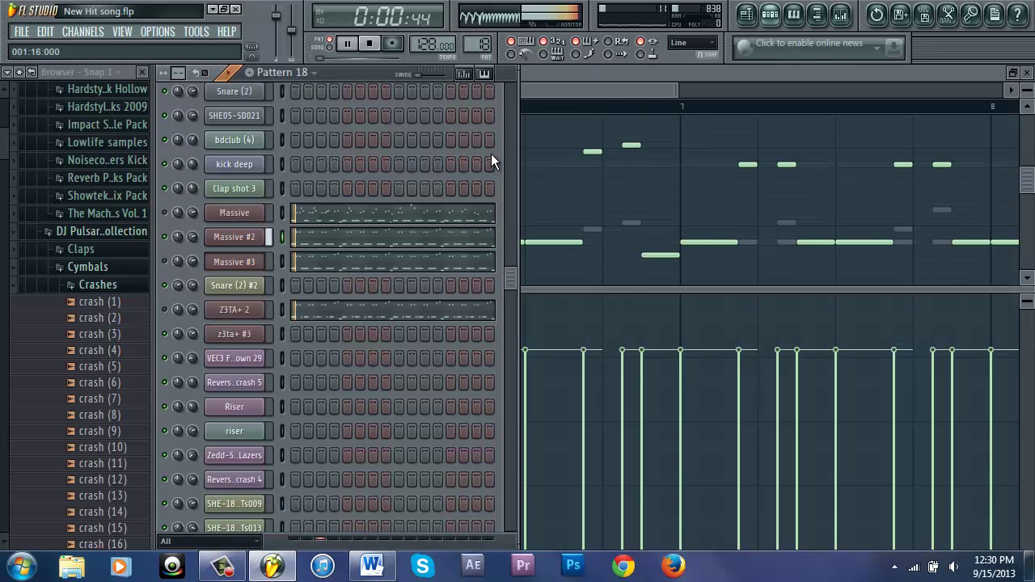
- Open the Massive #2 synth, review its ZEDDBASS patch and OSC1 wavetable choices, keeping Square-Saw I, and close it
{"action": "left_click", "coordinate": [247, 237]}
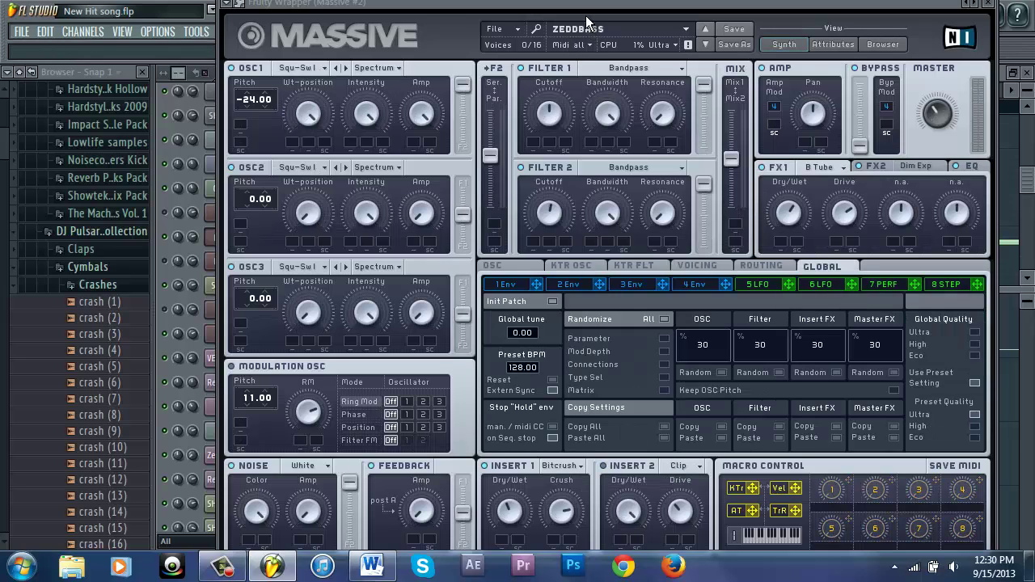
{"action": "left_click_drag", "start_coordinate": [557, 1], "coordinate": [556, 13]}
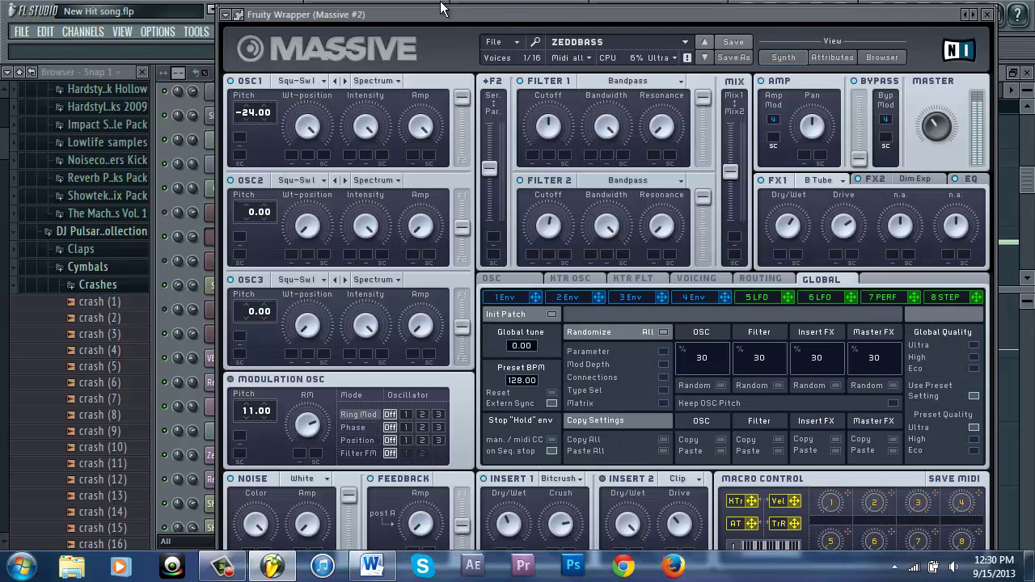
{"action": "left_click_drag", "start_coordinate": [798, 18], "coordinate": [699, 99]}
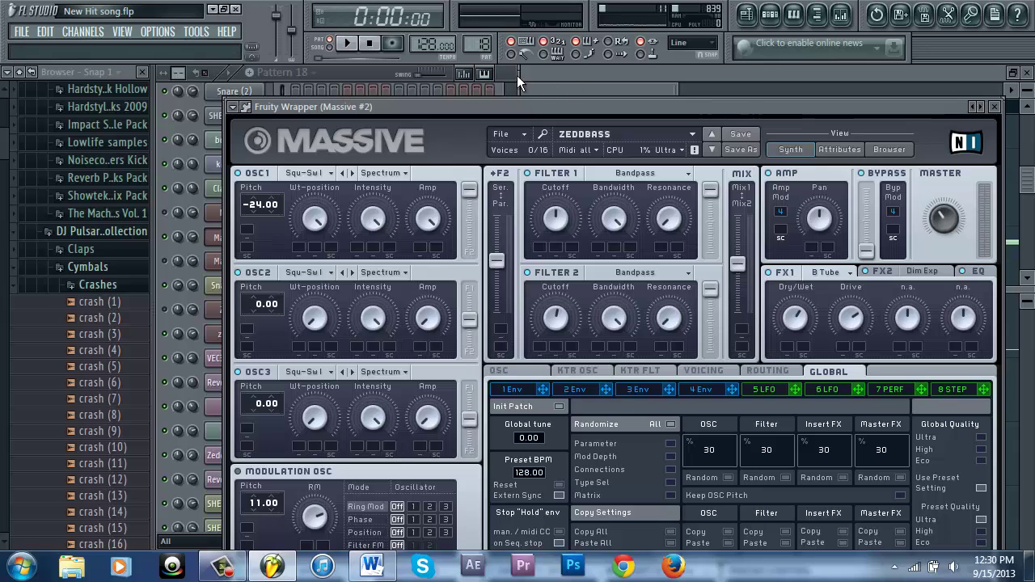
{"action": "left_click", "coordinate": [353, 75]}
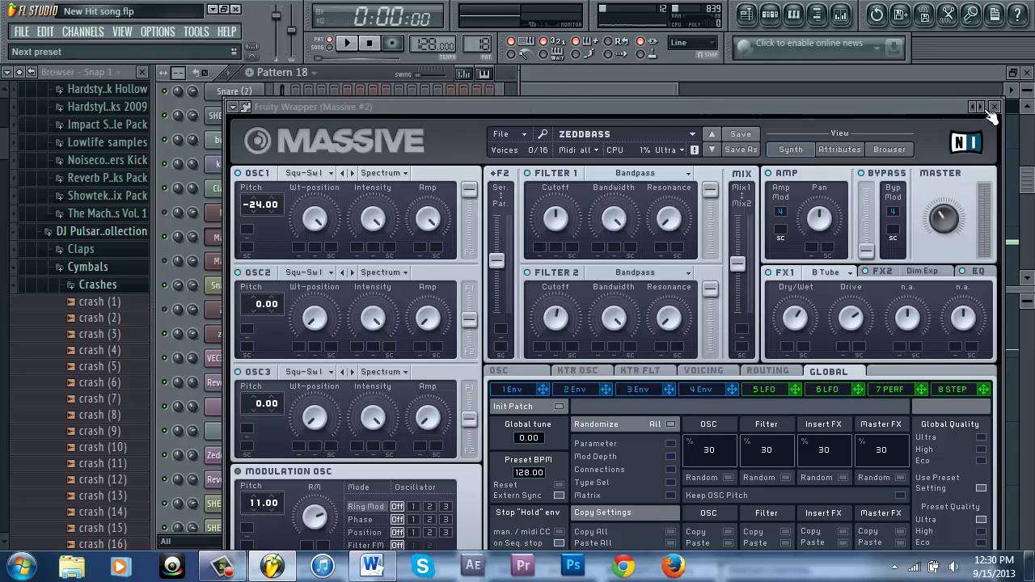
{"action": "left_click", "coordinate": [315, 174]}
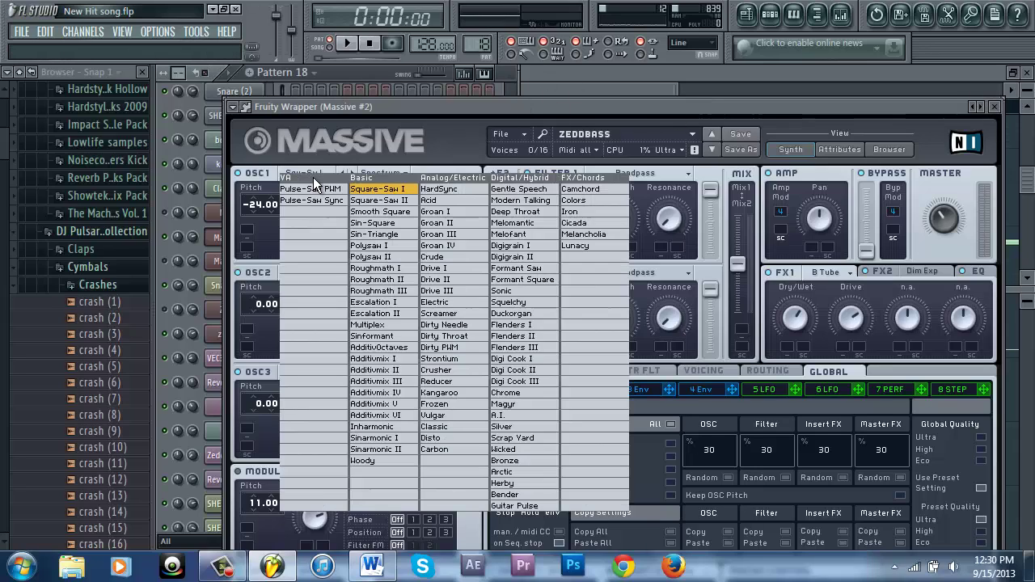
{"action": "left_click", "coordinate": [434, 141]}
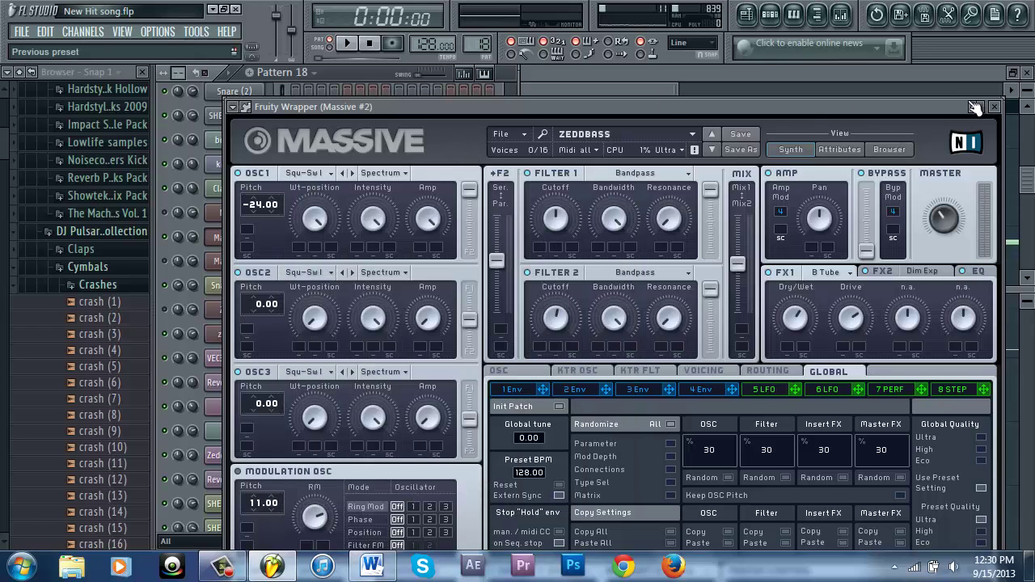
{"action": "left_click", "coordinate": [996, 110]}
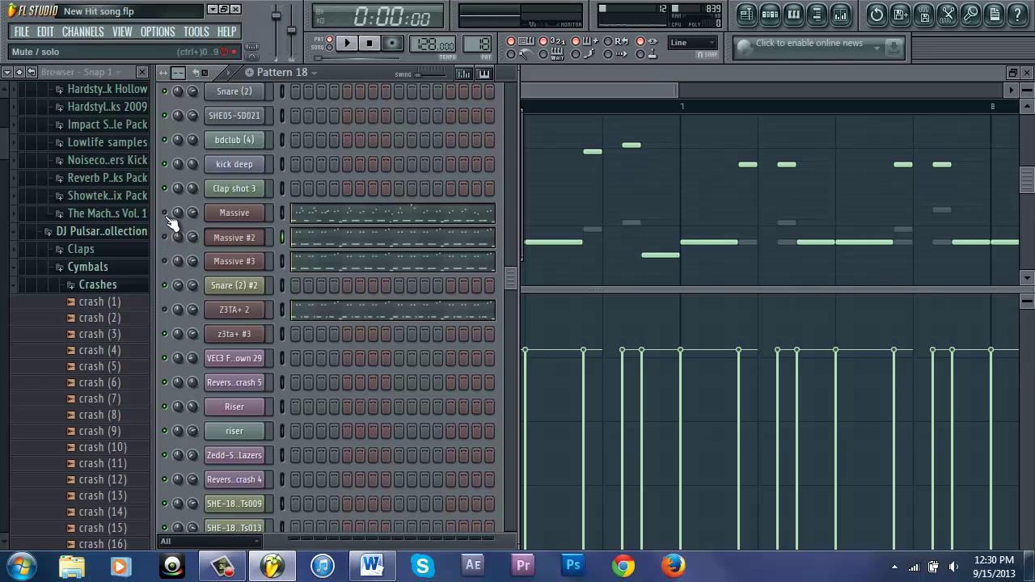
- Play the first Massive channel alone and open its synth to view the BASS 2 patch
{"action": "key", "text": "space"}
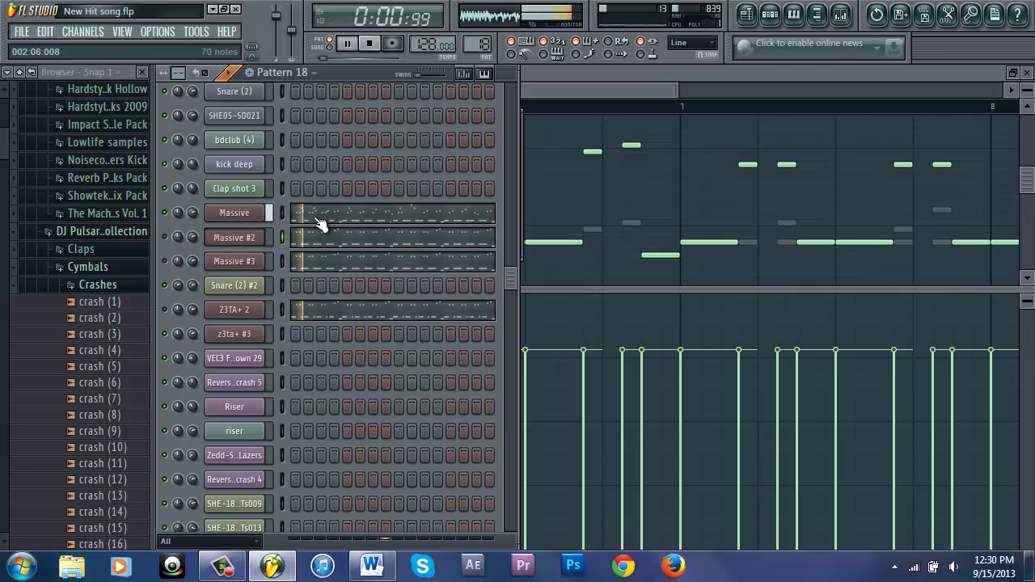
{"action": "left_click", "coordinate": [246, 213]}
{"action": "left_click_drag", "start_coordinate": [520, 190], "coordinate": [569, 338]}
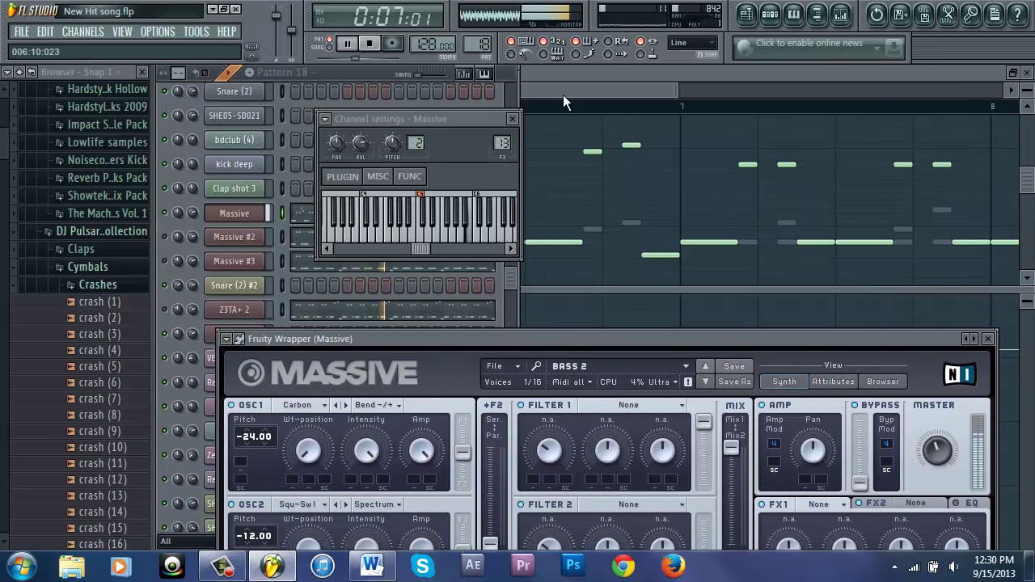
- Open the first Massive channel's notes in the piano roll and examine the melody from bar 1 onward with repeated playback
{"action": "left_click", "coordinate": [301, 214]}
{"action": "key", "text": "space"}
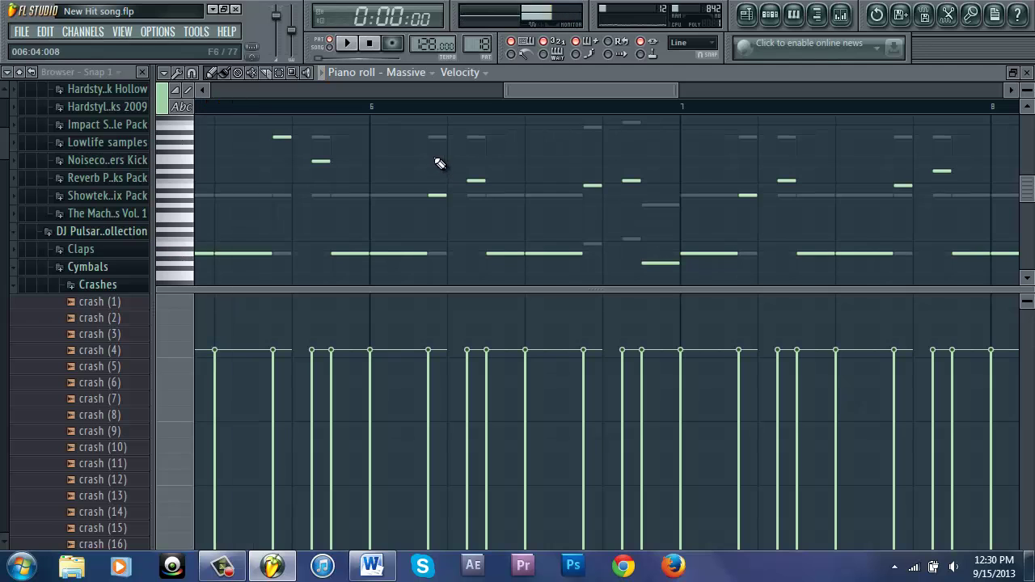
{"action": "scroll", "coordinate": [364, 162], "scroll_direction": "left", "scroll_amount": 10}
{"action": "key", "text": "space"}
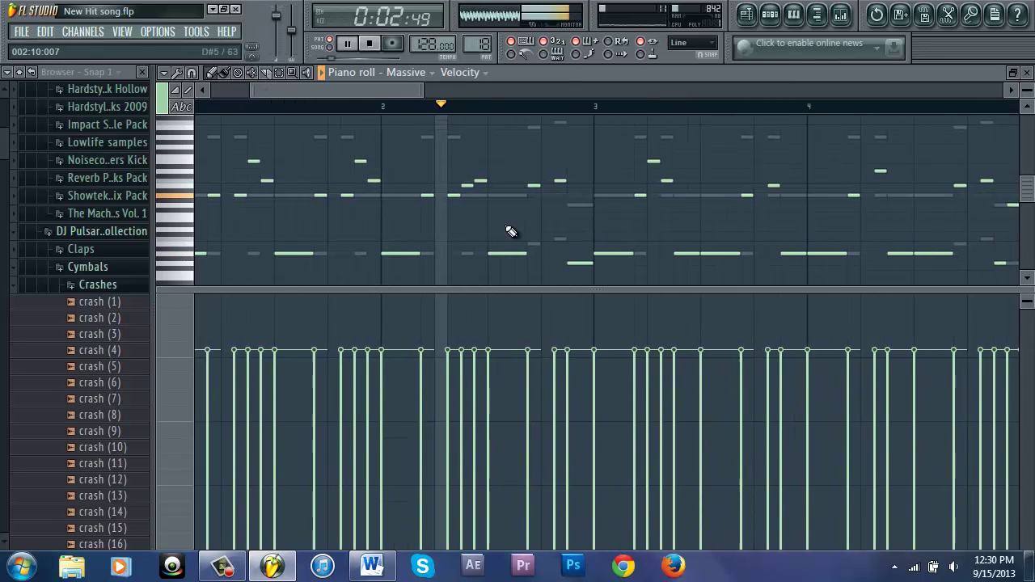
{"action": "scroll", "coordinate": [366, 95], "scroll_direction": "up", "scroll_amount": 5}
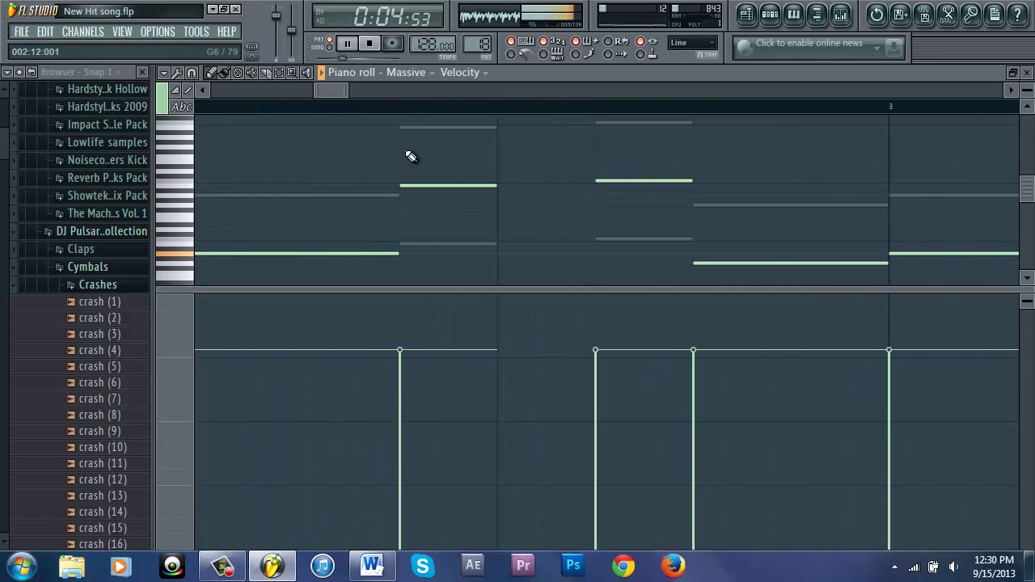
{"action": "scroll", "coordinate": [411, 156], "scroll_direction": "down", "scroll_amount": 5}
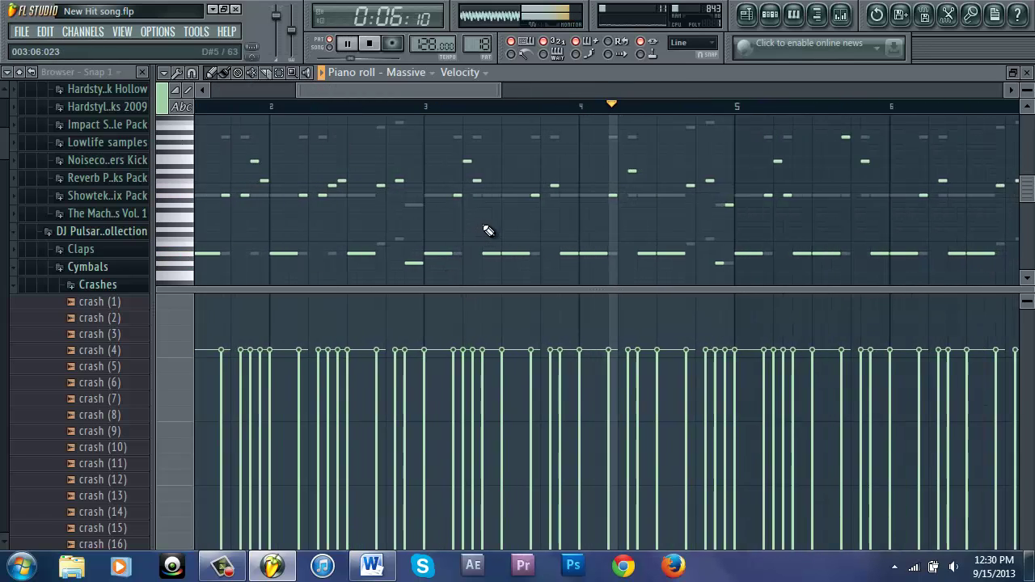
{"action": "scroll", "coordinate": [453, 222], "scroll_direction": "up", "scroll_amount": 5}
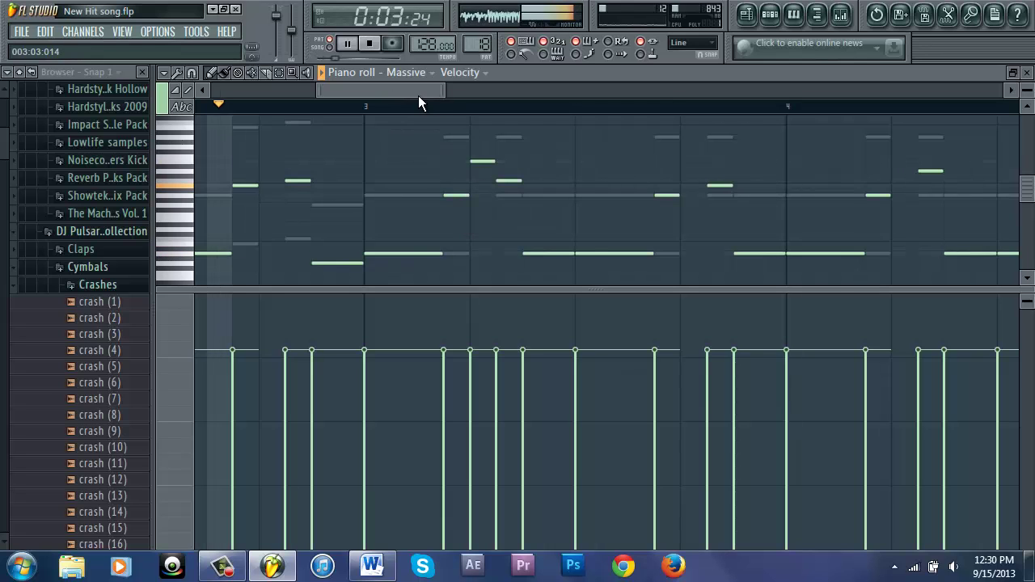
{"action": "key", "text": "space"}
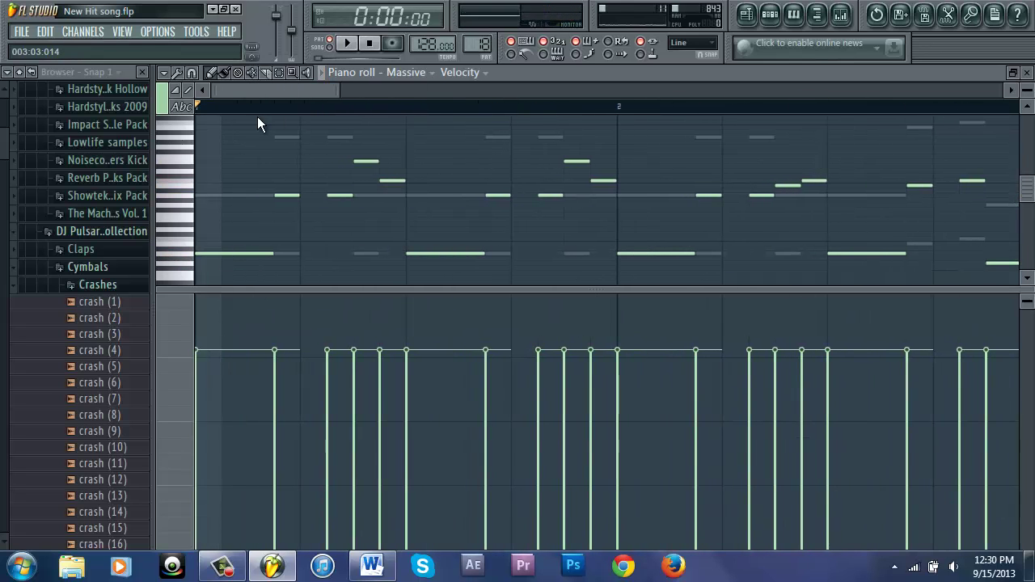
{"action": "key", "text": "space"}
{"action": "key", "text": "space"}
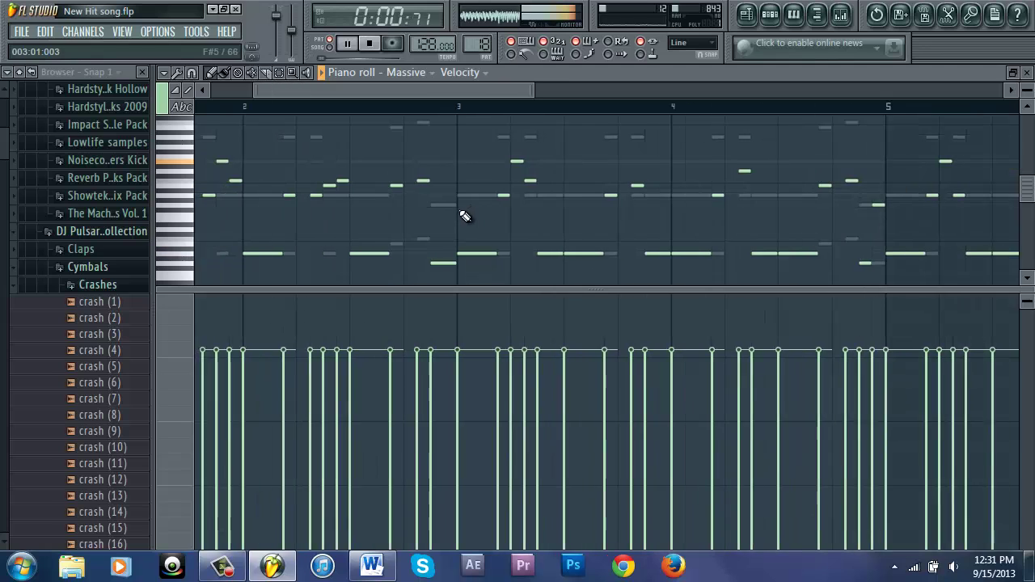
{"action": "key", "text": "space"}
{"action": "scroll", "coordinate": [387, 105], "scroll_direction": "down", "scroll_amount": 3}
{"action": "scroll", "coordinate": [376, 106], "scroll_direction": "up", "scroll_amount": 1}
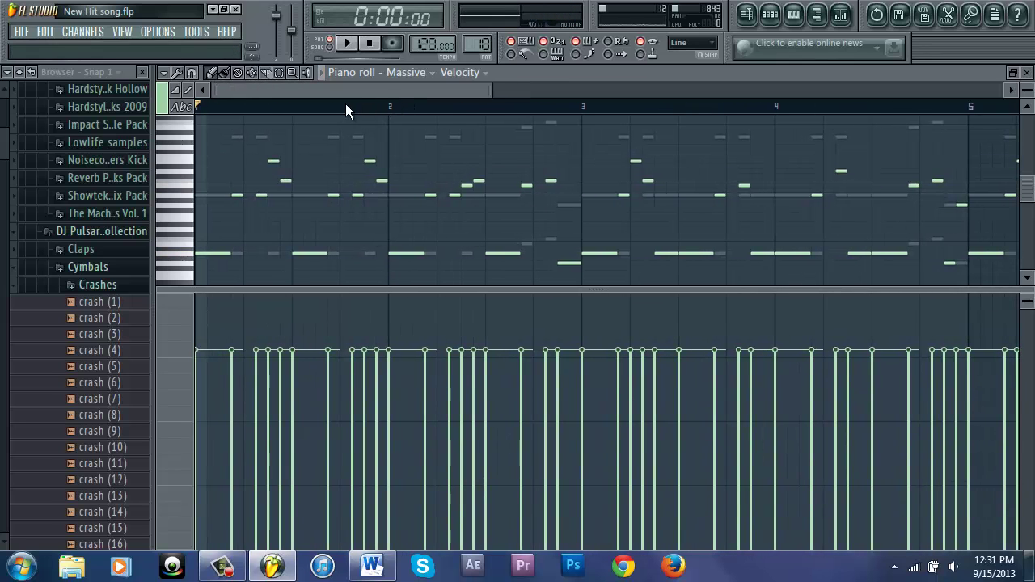
- Play the Massive melody and, in bar 3, delete the note at step 5 and replace the step 6 note with an A5
{"action": "key", "text": "space"}
{"action": "scroll", "coordinate": [659, 216], "scroll_direction": "up", "scroll_amount": 2}
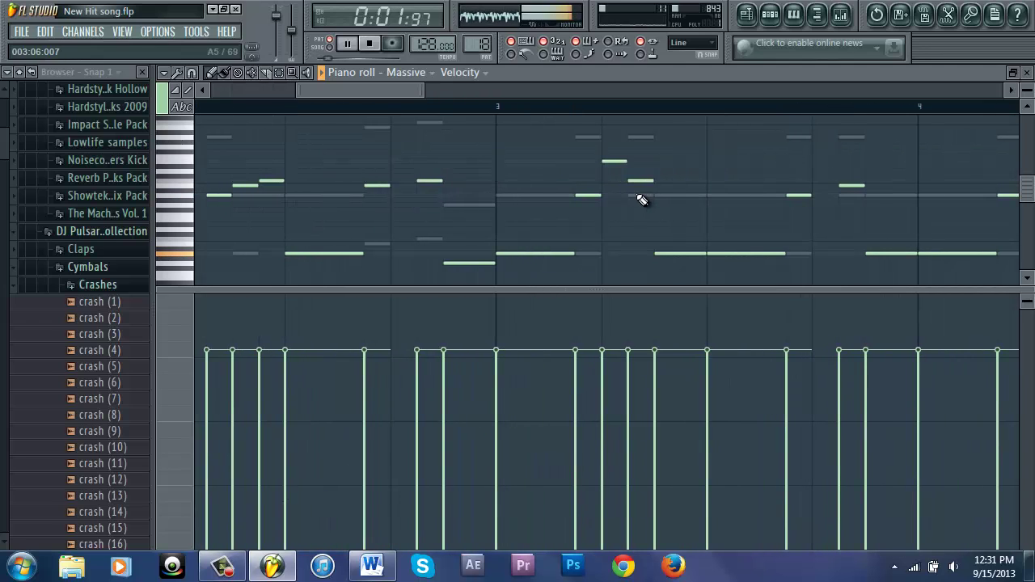
{"action": "left_click_drag", "start_coordinate": [633, 176], "coordinate": [647, 189]}
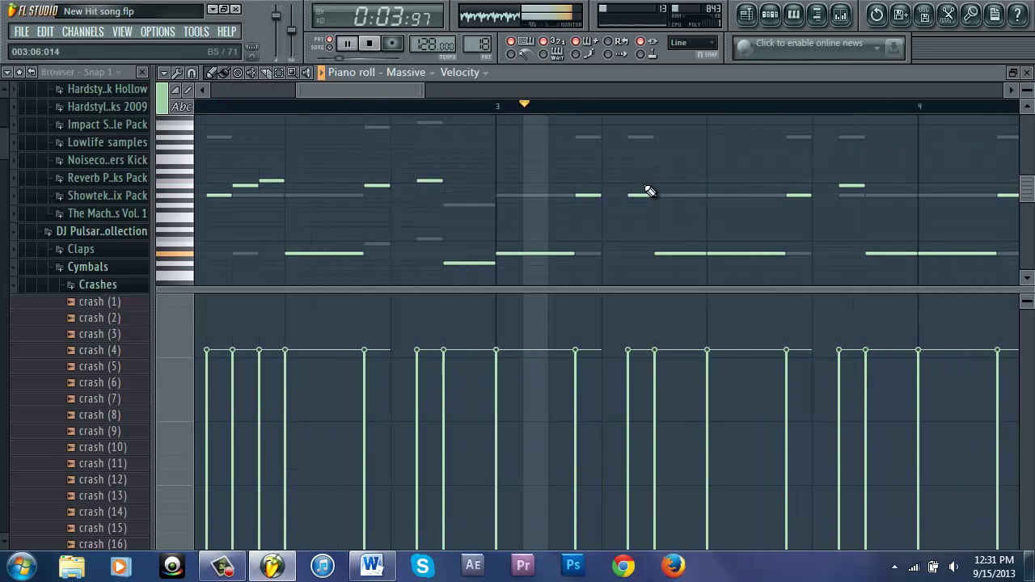
{"action": "key", "text": "space"}
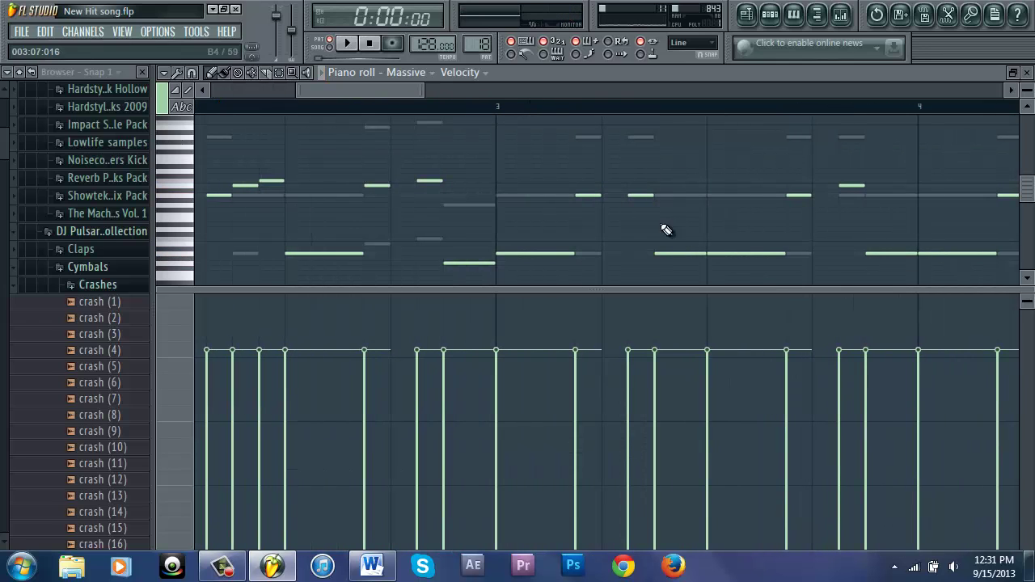
- Place higher melody notes at steps 7 and 8 of bar 3, delete the low note at step 7, and play from step 6
{"action": "left_click", "coordinate": [656, 140]}
{"action": "left_click_drag", "start_coordinate": [656, 141], "coordinate": [656, 132]}
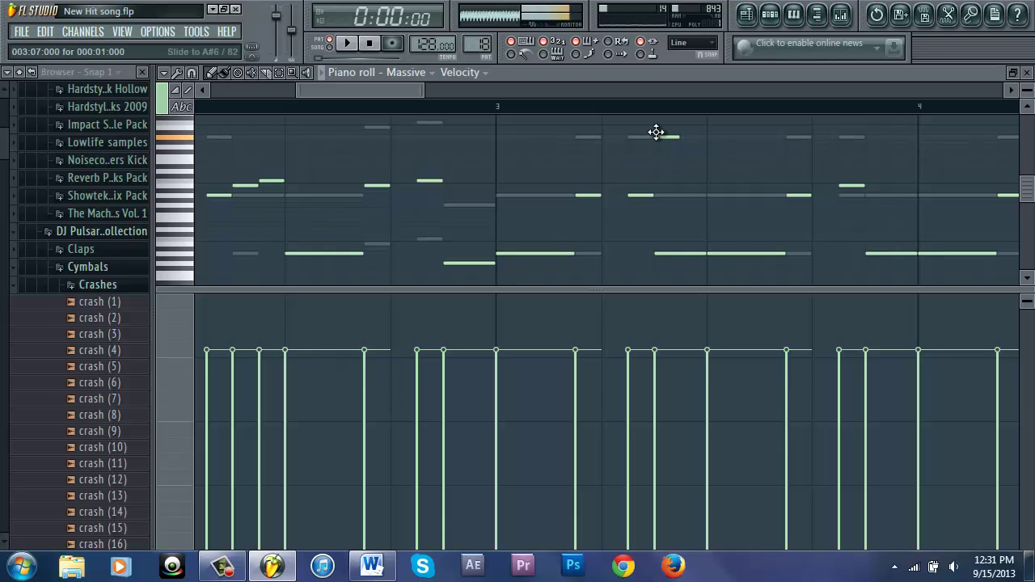
{"action": "left_click", "coordinate": [685, 171]}
{"action": "left_click_drag", "start_coordinate": [685, 170], "coordinate": [687, 170]}
{"action": "key", "text": "space"}
{"action": "right_click", "coordinate": [683, 254]}
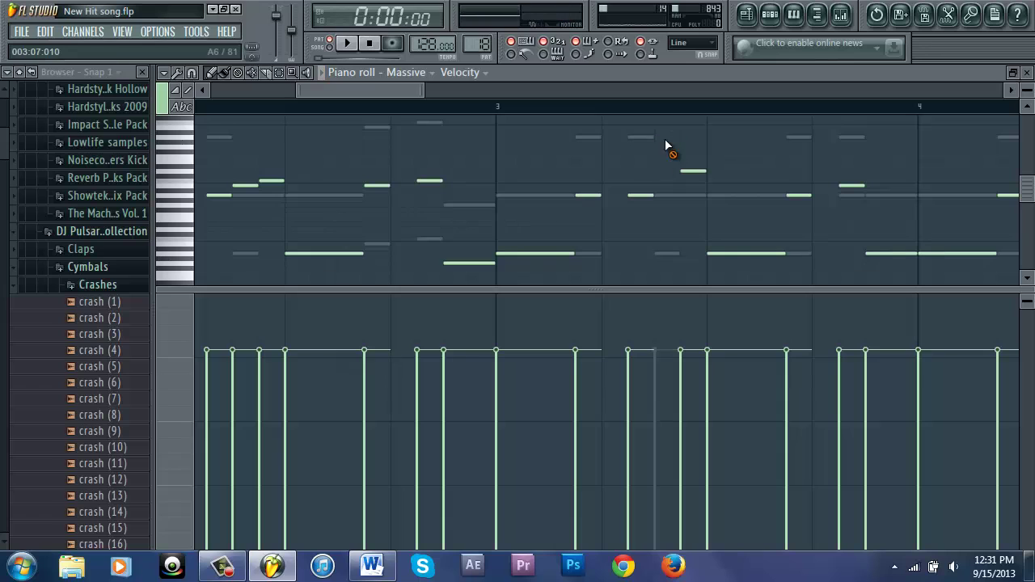
{"action": "key", "text": "space"}
{"action": "left_click", "coordinate": [628, 106]}
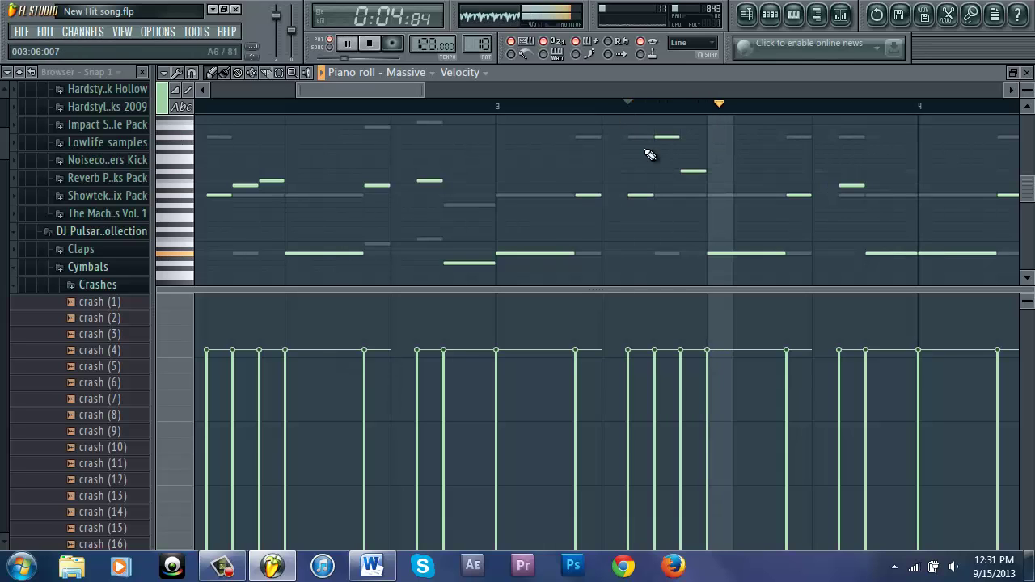
- In bar 5, replace the A5 note at step 4 with one at step 5 and add an E6 note at step 6
{"action": "scroll", "coordinate": [748, 207], "scroll_direction": "down", "scroll_amount": 3}
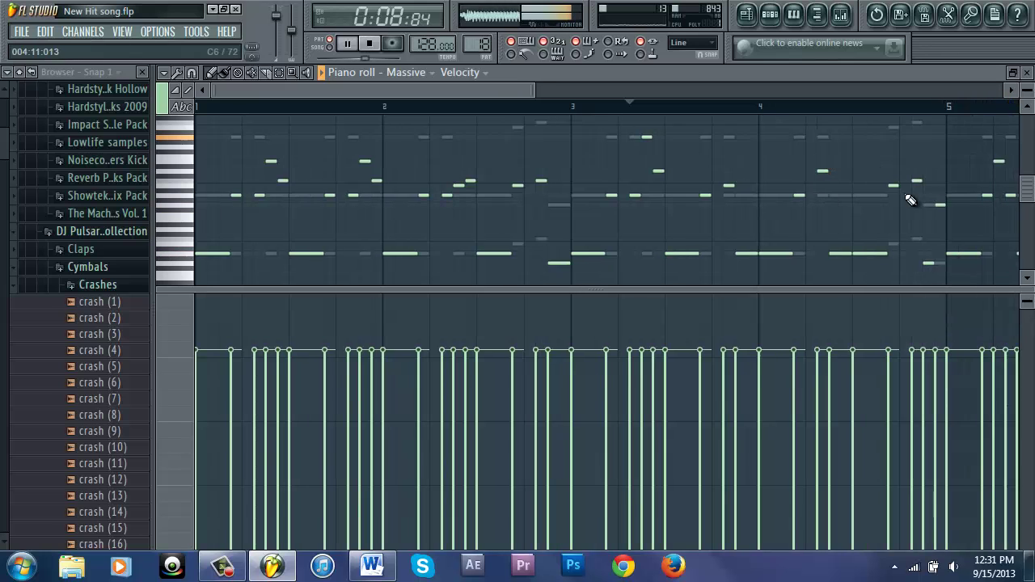
{"action": "scroll", "coordinate": [890, 260], "scroll_direction": "up", "scroll_amount": 3}
{"action": "key", "text": "space"}
{"action": "scroll", "coordinate": [889, 260], "scroll_direction": "up", "scroll_amount": 2}
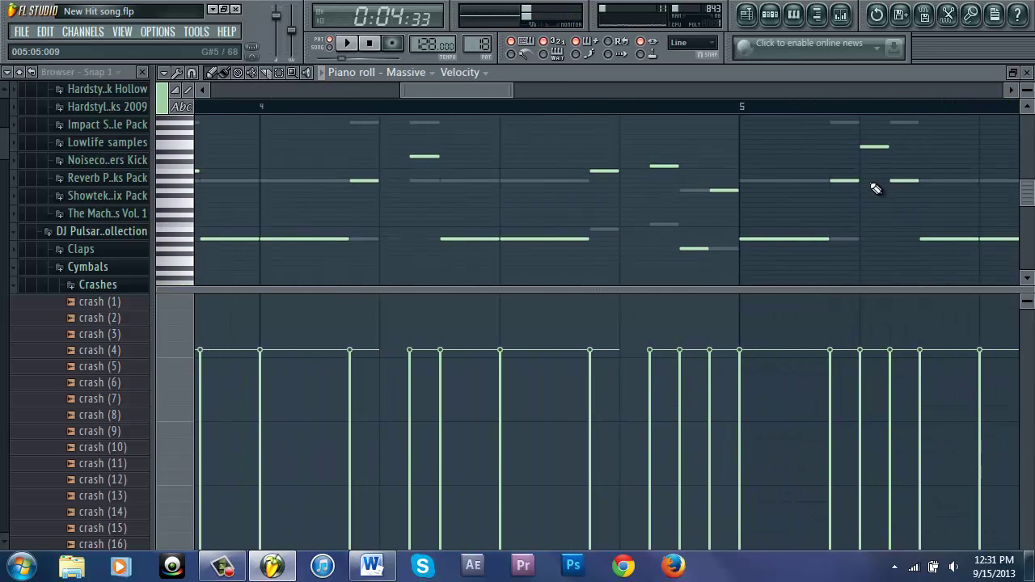
{"action": "left_click", "coordinate": [874, 180]}
{"action": "right_click", "coordinate": [849, 178]}
{"action": "left_click", "coordinate": [899, 146]}
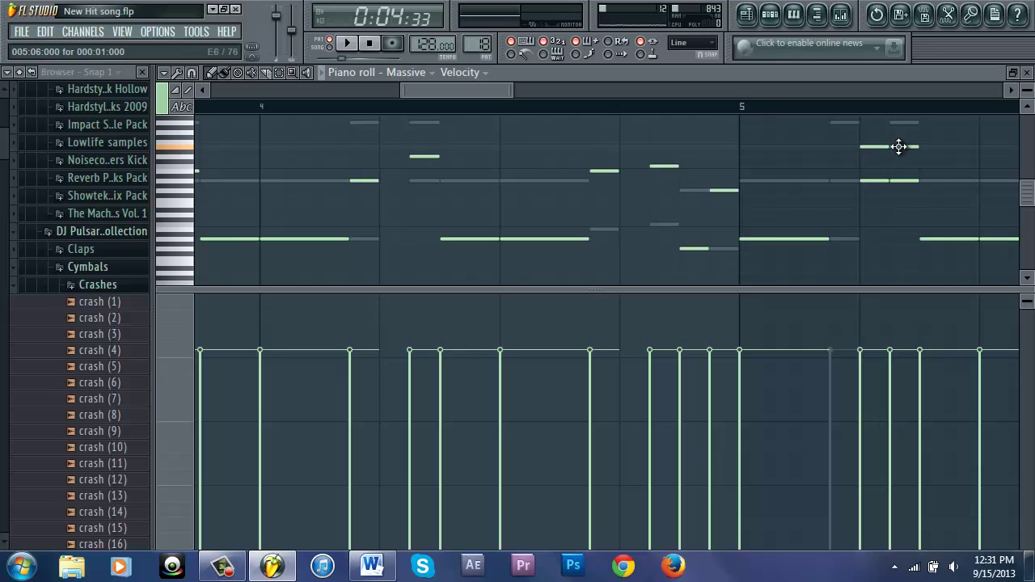
- Add an A6 note at step 7 of bar 5, delete the low note beneath it, and play the result
{"action": "scroll", "coordinate": [930, 130], "scroll_direction": "up", "scroll_amount": 1}
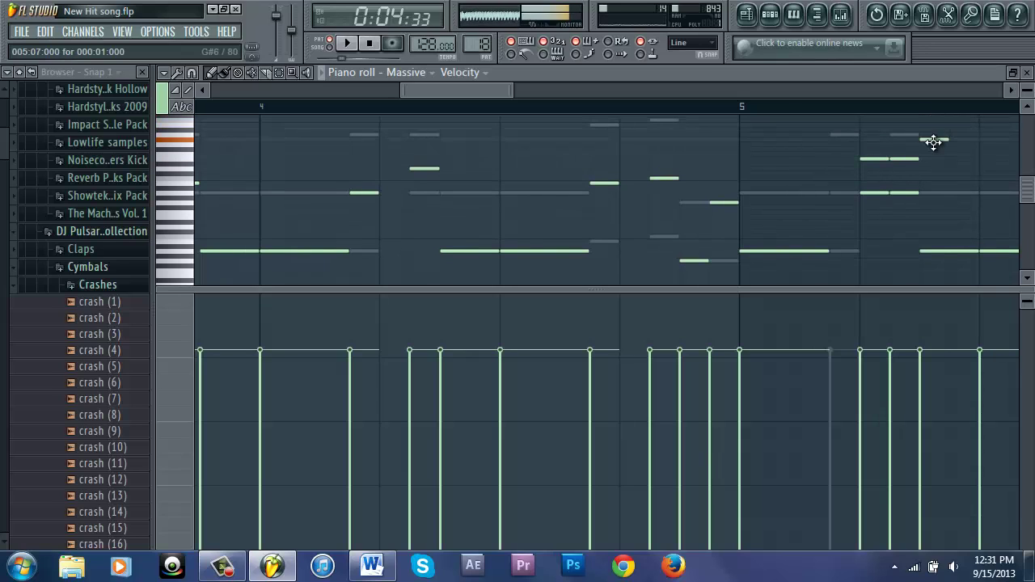
{"action": "left_click", "coordinate": [934, 133]}
{"action": "right_click", "coordinate": [942, 252]}
{"action": "key", "text": "space"}
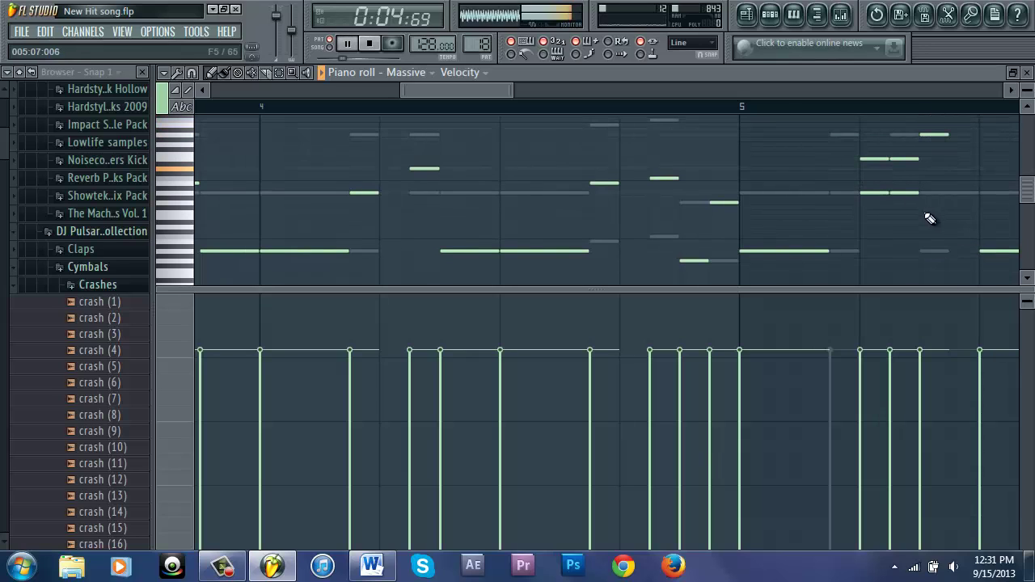
- Shift the E6 and A6 notes in bar 5 one step later and replay from the start of the bar
{"action": "left_click_drag", "start_coordinate": [947, 127], "coordinate": [893, 123]}
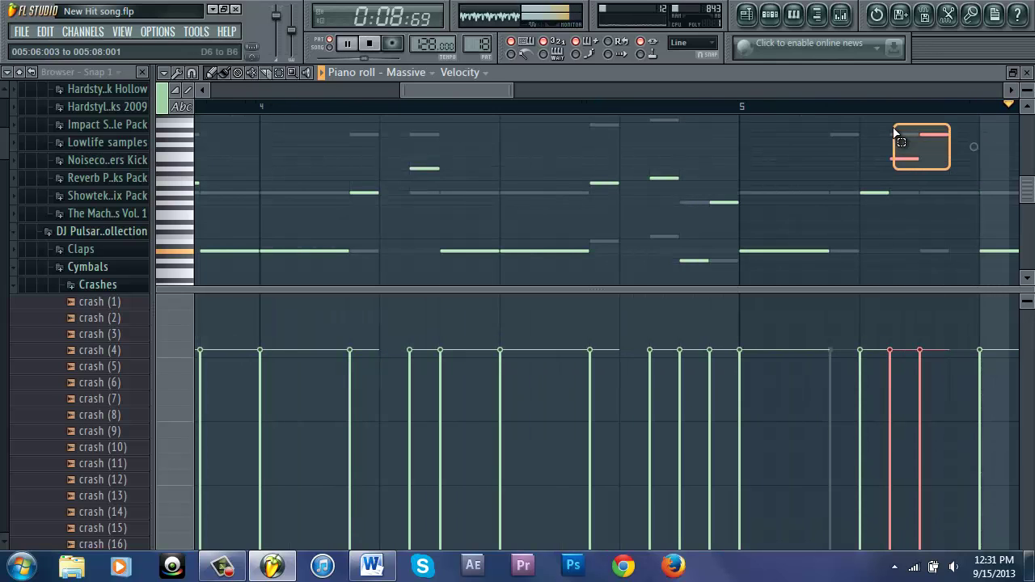
{"action": "left_click_drag", "start_coordinate": [906, 167], "coordinate": [932, 161]}
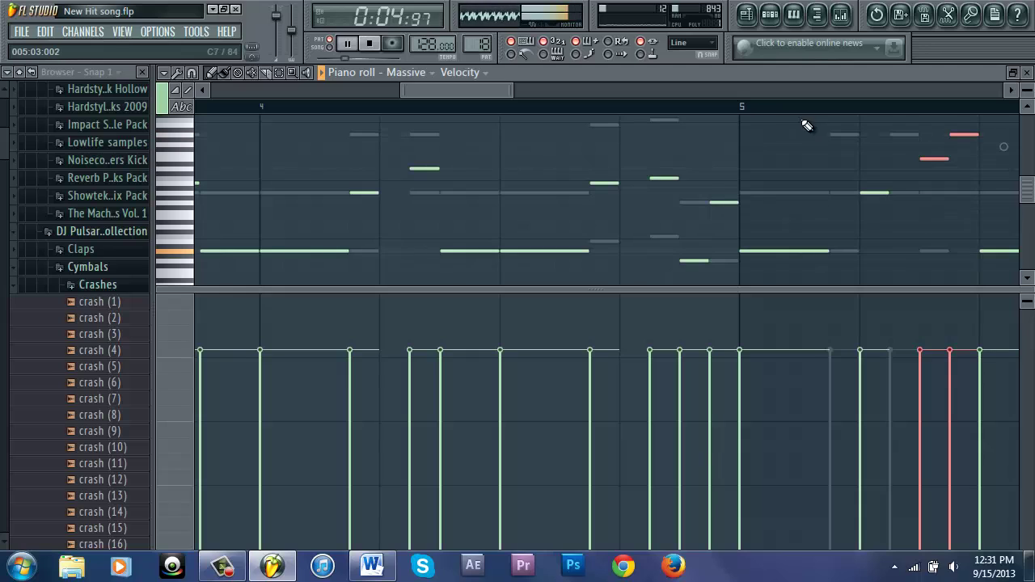
{"action": "key", "text": "space"}
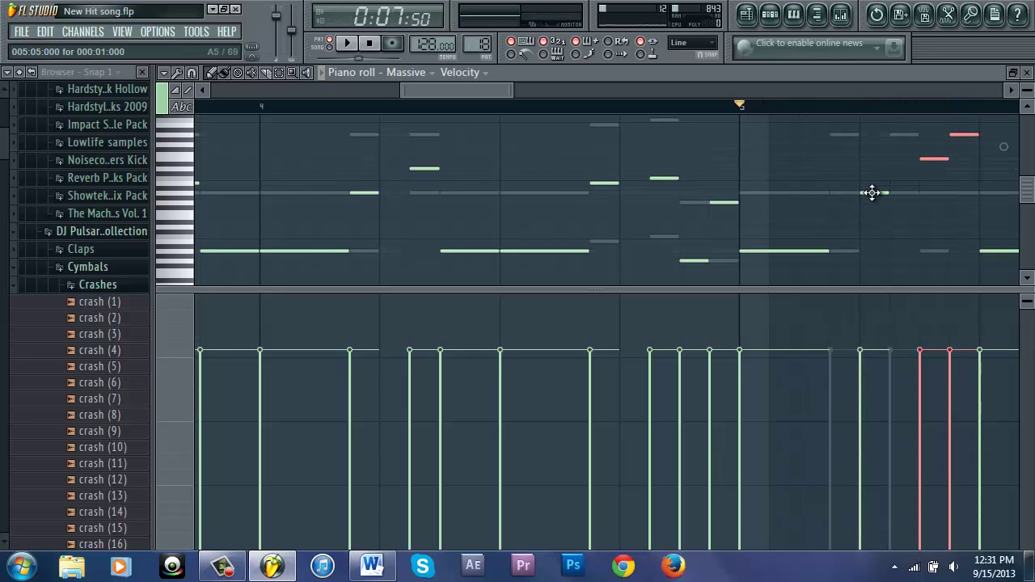
{"action": "mouse_move", "coordinate": [873, 192]}
{"action": "left_mouse_down"}
{"action": "mouse_move", "coordinate": [851, 192]}
{"action": "mouse_move", "coordinate": [869, 192]}
{"action": "left_mouse_up"}
{"action": "key", "text": "space"}
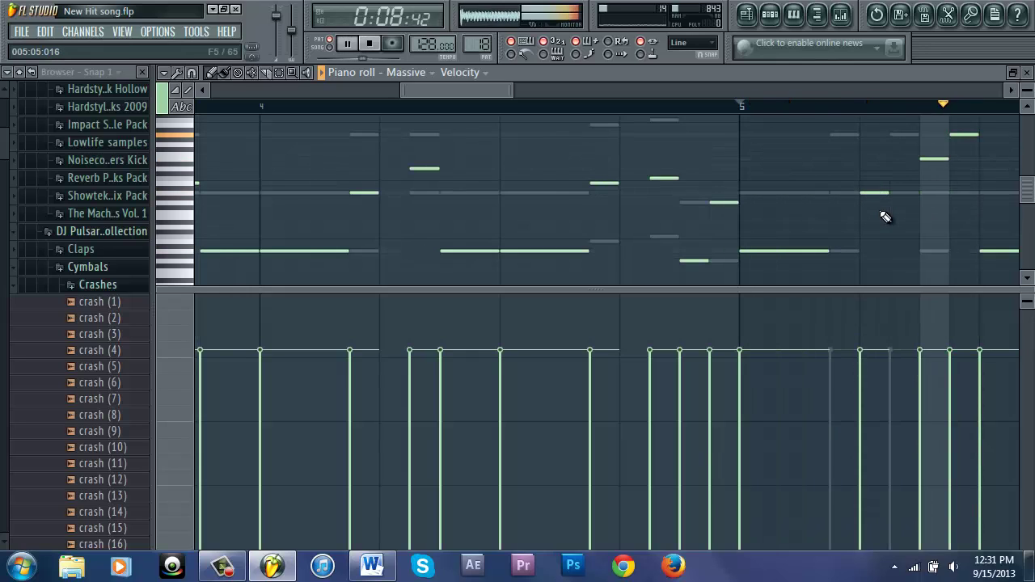
- Set the A5 notes of bar 5 at steps 4 and 6 instead of step 5 and play the bar
{"action": "scroll", "coordinate": [886, 217], "scroll_direction": "down", "scroll_amount": 3, "text": "ctrl"}
{"action": "left_click_drag", "start_coordinate": [348, 90], "coordinate": [603, 183]}
{"action": "scroll", "coordinate": [605, 186], "scroll_direction": "up", "scroll_amount": 2, "text": "ctrl"}
{"action": "key", "text": "space"}
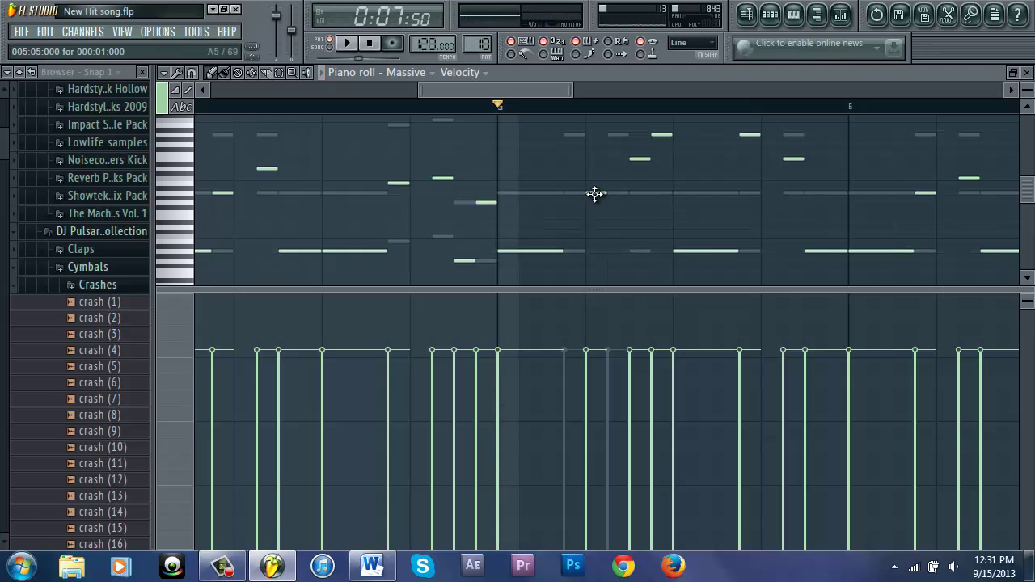
{"action": "left_click", "coordinate": [568, 193]}
{"action": "key", "text": "space"}
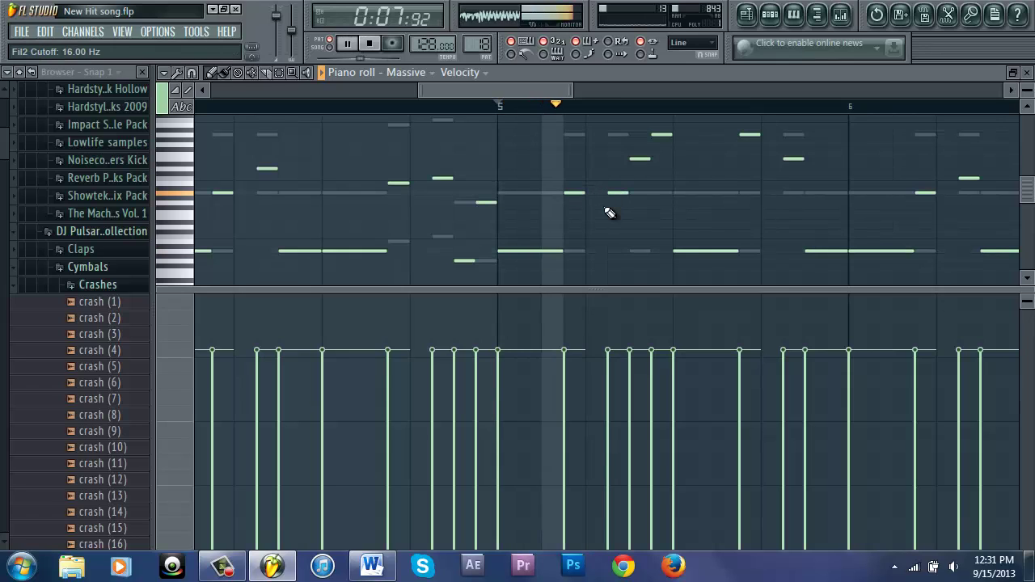
- Replace the A6 note at step 8 of bar 5 with a lower note and play from the start of the bar
{"action": "key", "text": "space"}
{"action": "left_click", "coordinate": [659, 179]}
{"action": "key", "text": "space"}
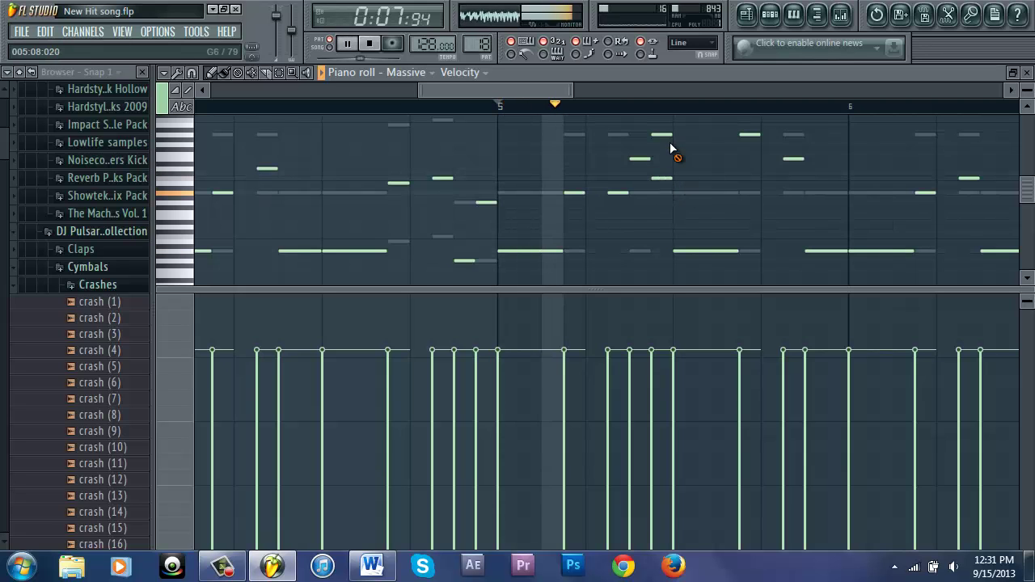
- Play through the edited Massive melody and compare its note variations from bar 1 to bar 8
{"action": "scroll", "coordinate": [751, 212], "scroll_direction": "down", "scroll_amount": 3}
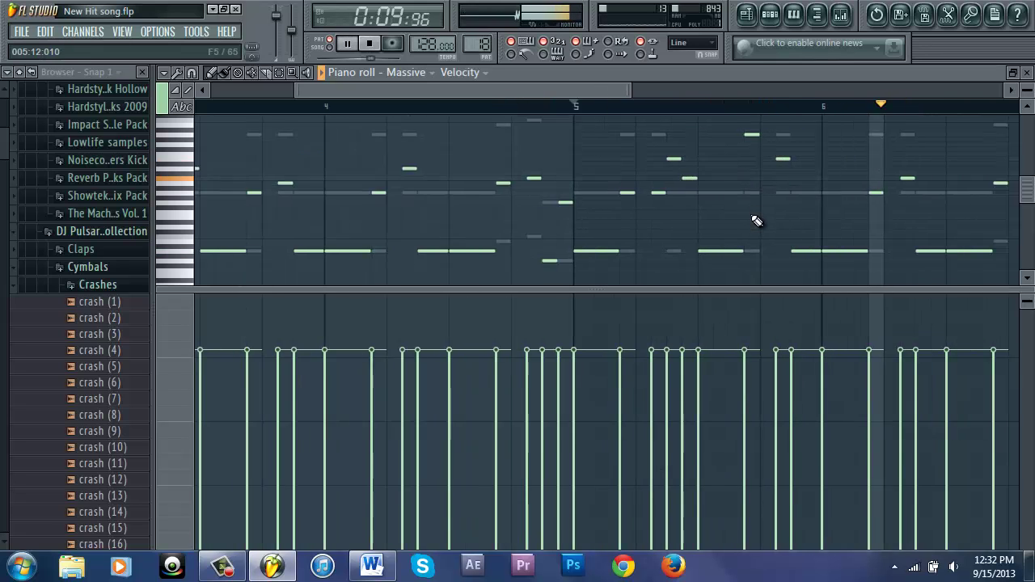
{"action": "scroll", "coordinate": [828, 232], "scroll_direction": "up", "scroll_amount": 3}
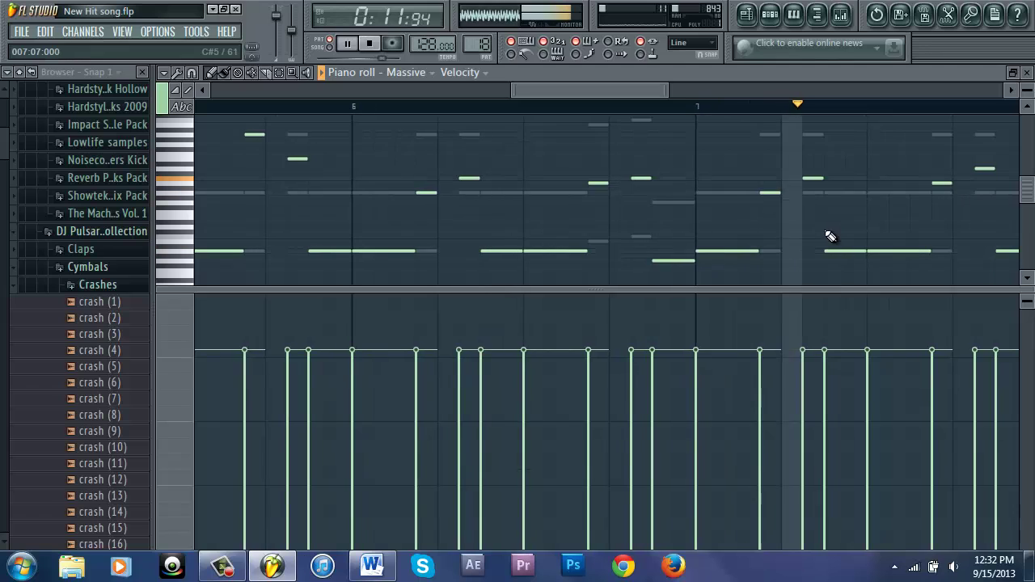
{"action": "key", "text": "space"}
{"action": "key", "text": "space"}
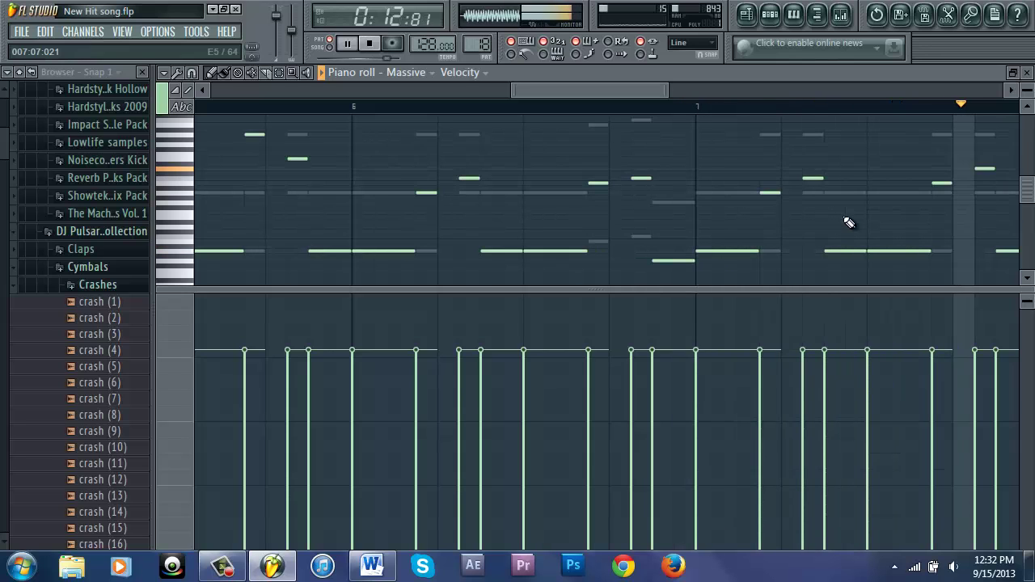
{"action": "scroll", "coordinate": [843, 223], "scroll_direction": "down", "scroll_amount": 3}
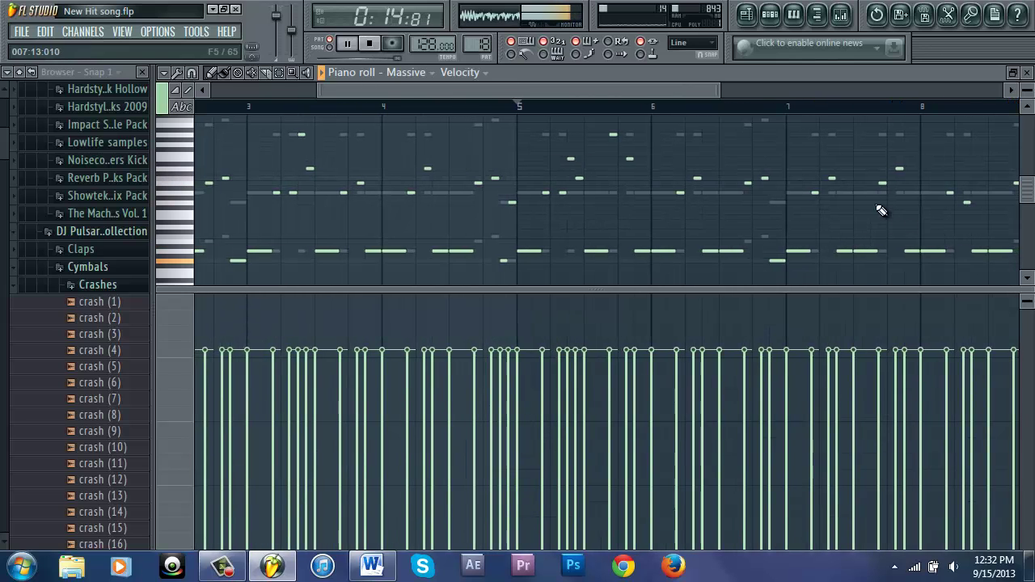
{"action": "key", "text": "space"}
{"action": "key", "text": "F6"}
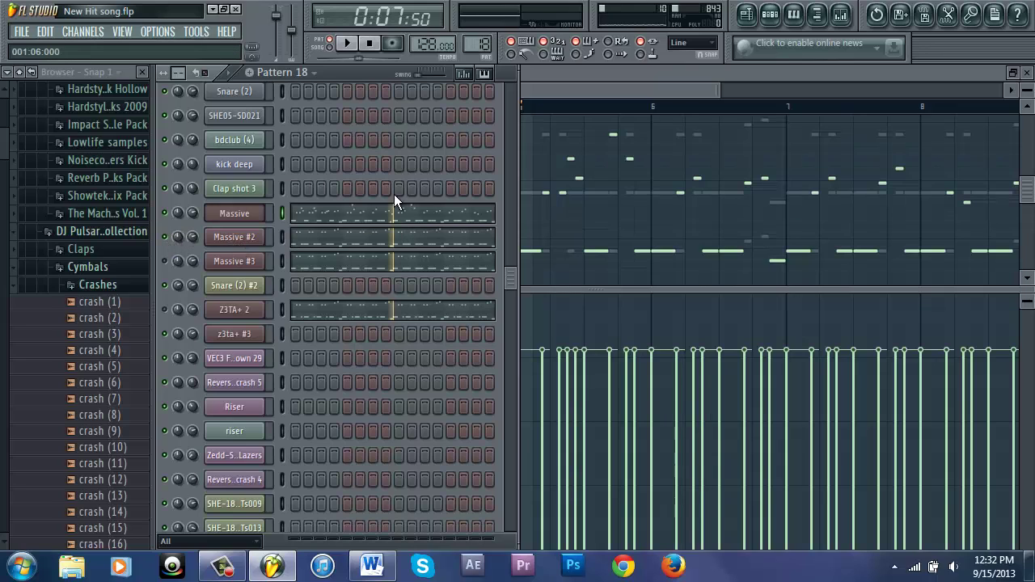
{"action": "key", "text": "F6"}
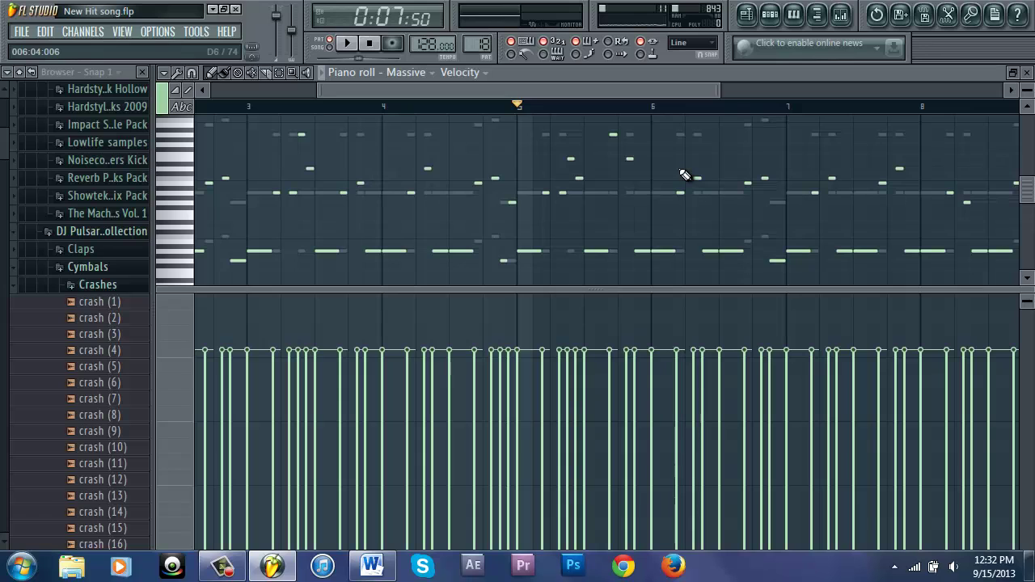
{"action": "left_click_drag", "start_coordinate": [600, 93], "coordinate": [368, 73]}
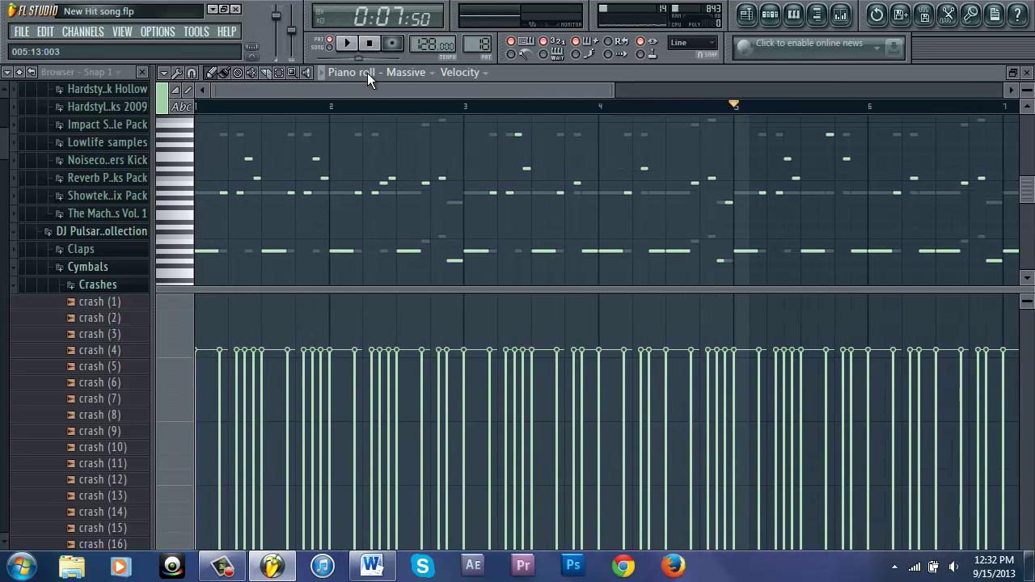
- Find the 3xOsc channel in Pattern 18 and listen to the pattern's layers playing through to the loop start
{"action": "key", "text": "F6"}
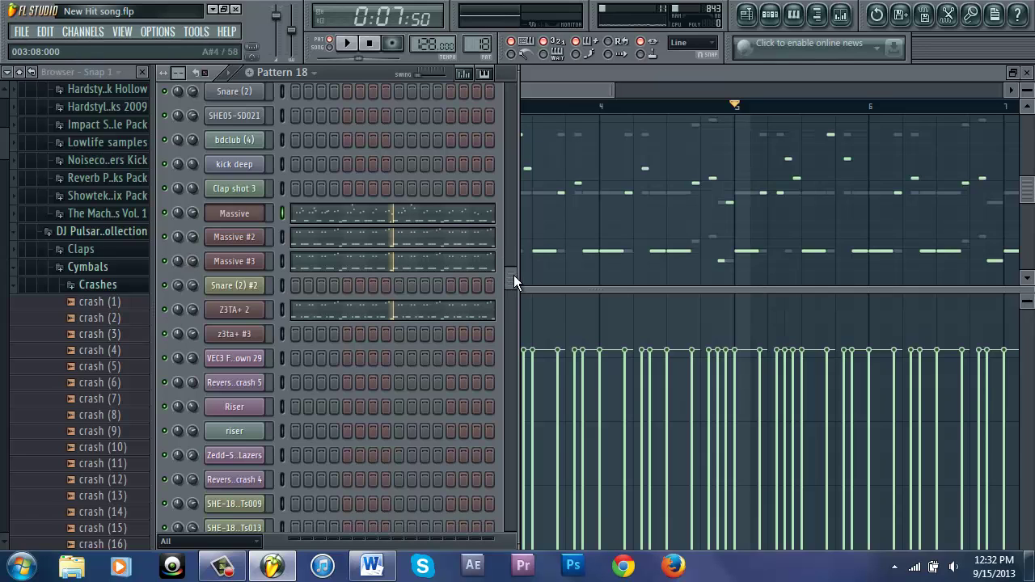
{"action": "scroll", "coordinate": [493, 440], "scroll_direction": "down", "scroll_amount": 10}
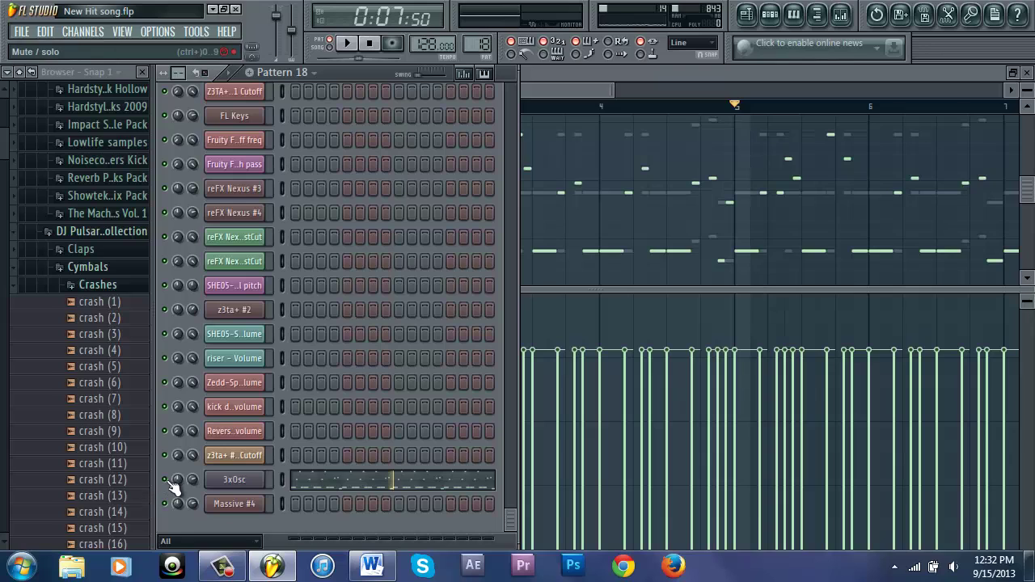
{"action": "key", "text": "space"}
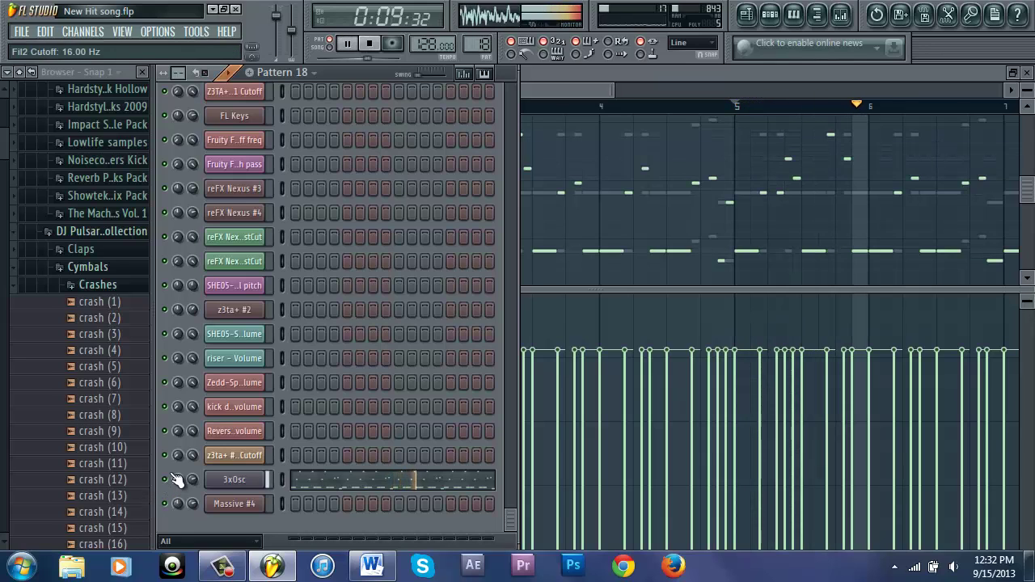
{"action": "left_click", "coordinate": [540, 88]}
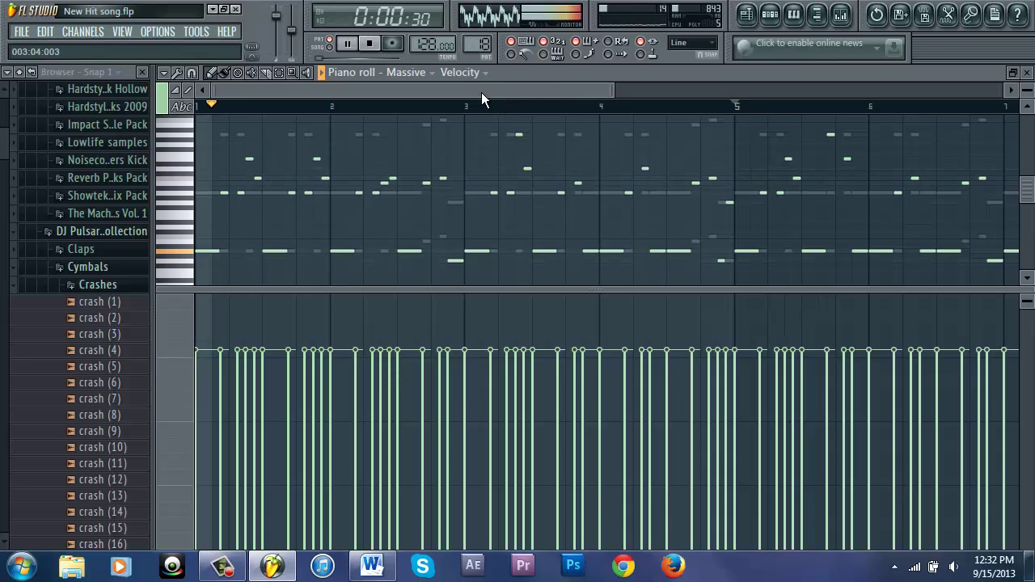
{"action": "key", "text": "space"}
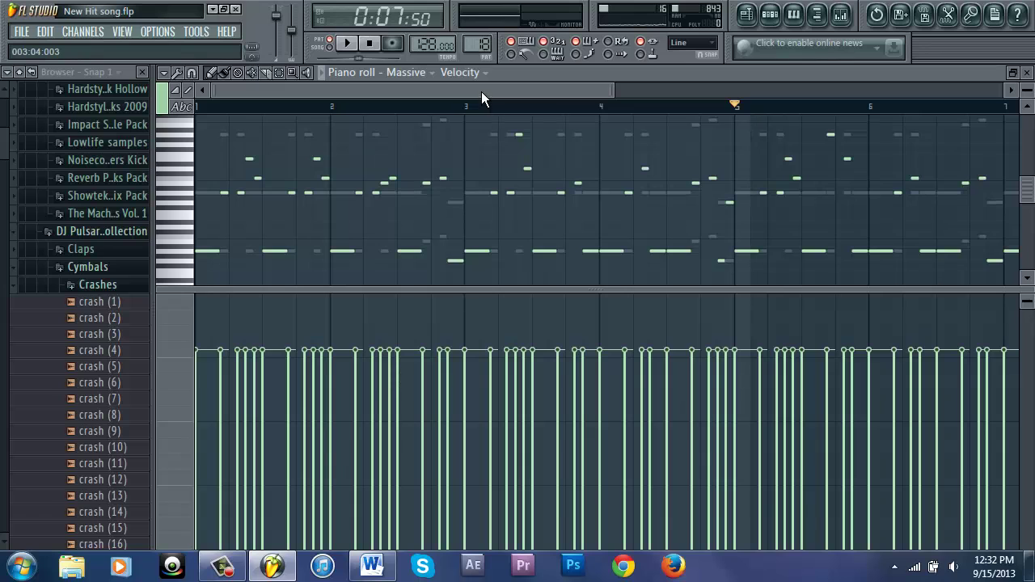
- Review the drop section in the playlist, open Pattern 23 from Track 9, and play its reFX Nexus #2 notes briefly
{"action": "key", "text": "F5"}
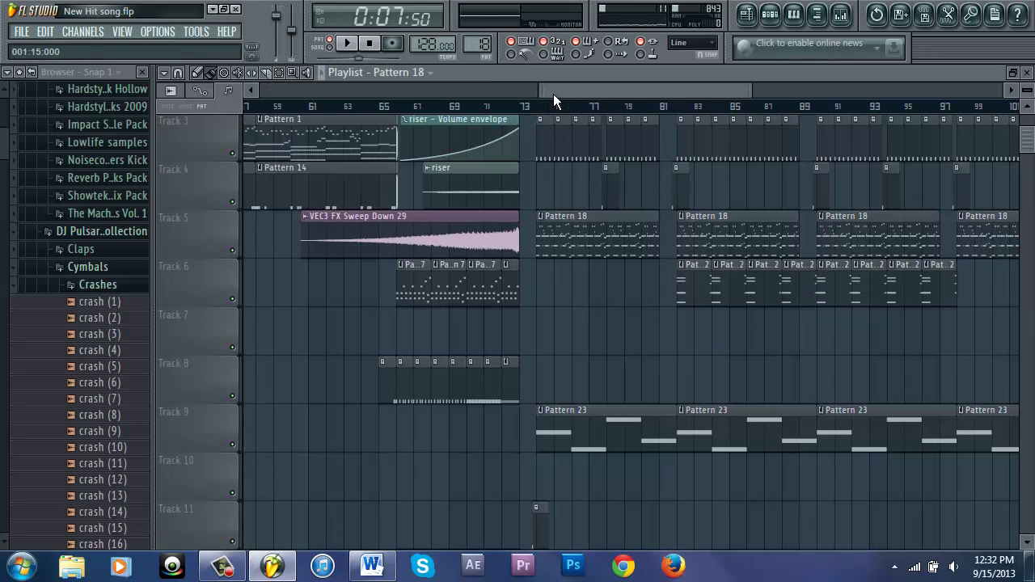
{"action": "scroll", "coordinate": [554, 95], "scroll_direction": "down", "scroll_amount": 2}
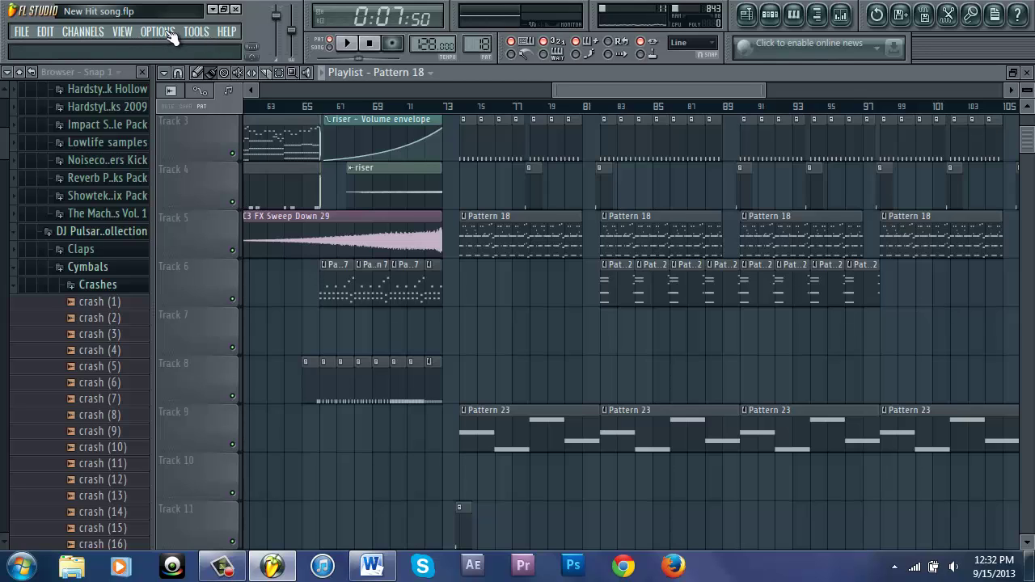
{"action": "mouse_move", "coordinate": [593, 89]}
{"action": "left_mouse_down"}
{"action": "mouse_move", "coordinate": [573, 90]}
{"action": "mouse_move", "coordinate": [602, 93]}
{"action": "left_mouse_up"}
{"action": "scroll", "coordinate": [549, 357], "scroll_direction": "down", "scroll_amount": 2}
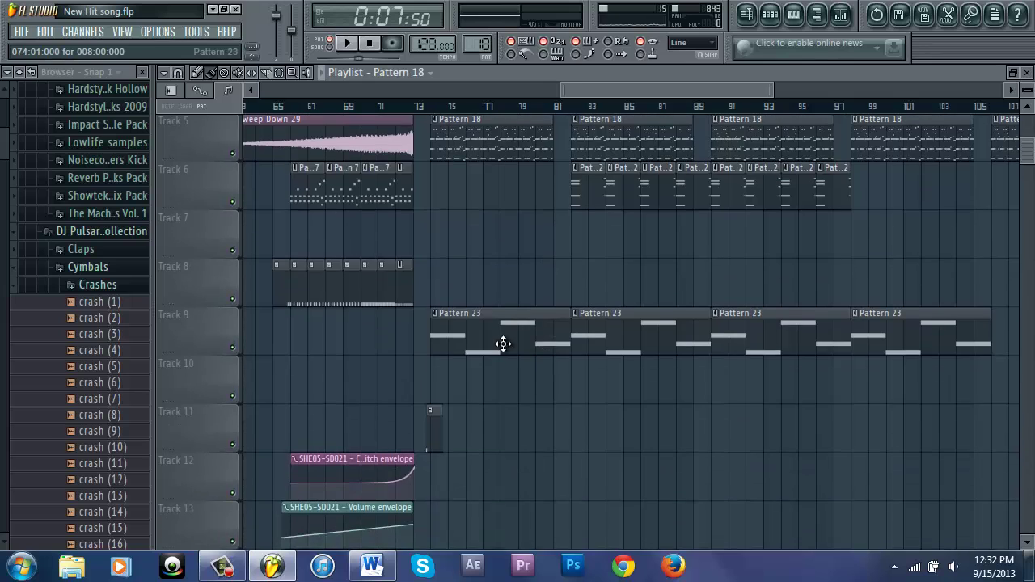
{"action": "double_click", "coordinate": [501, 343]}
{"action": "left_click", "coordinate": [346, 43]}
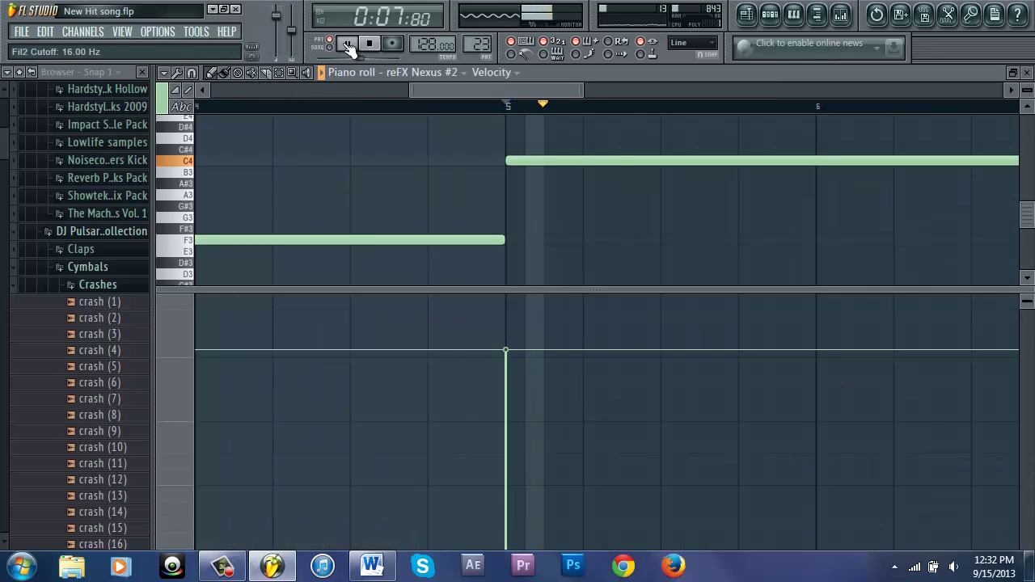
{"action": "left_click", "coordinate": [370, 43]}
- Return to the playlist and play the drop from just before bar 80 through the Pattern 13 fill at bar 81
{"action": "key", "text": "F5"}
{"action": "key", "text": "F6"}
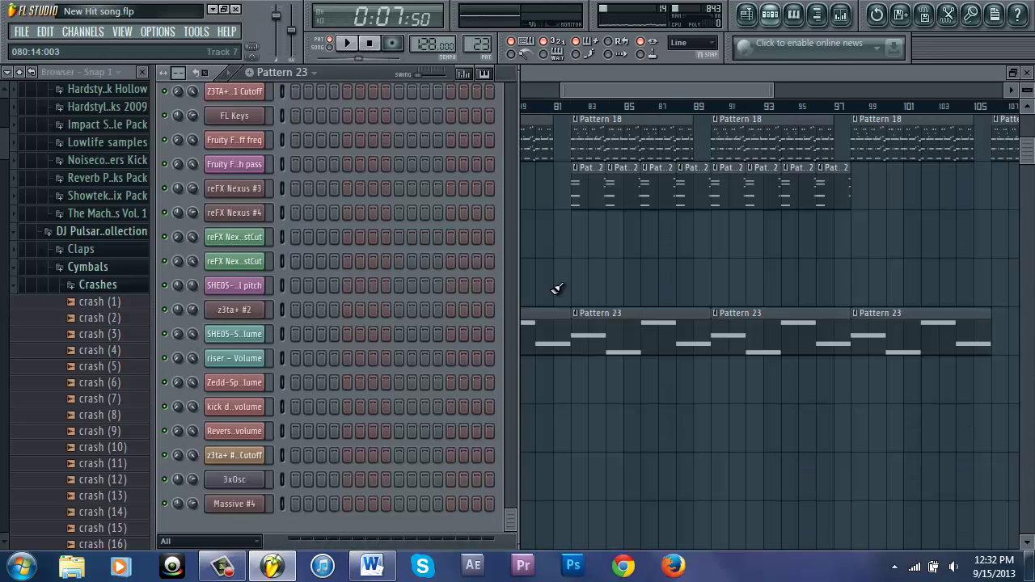
{"action": "key", "text": "F6"}
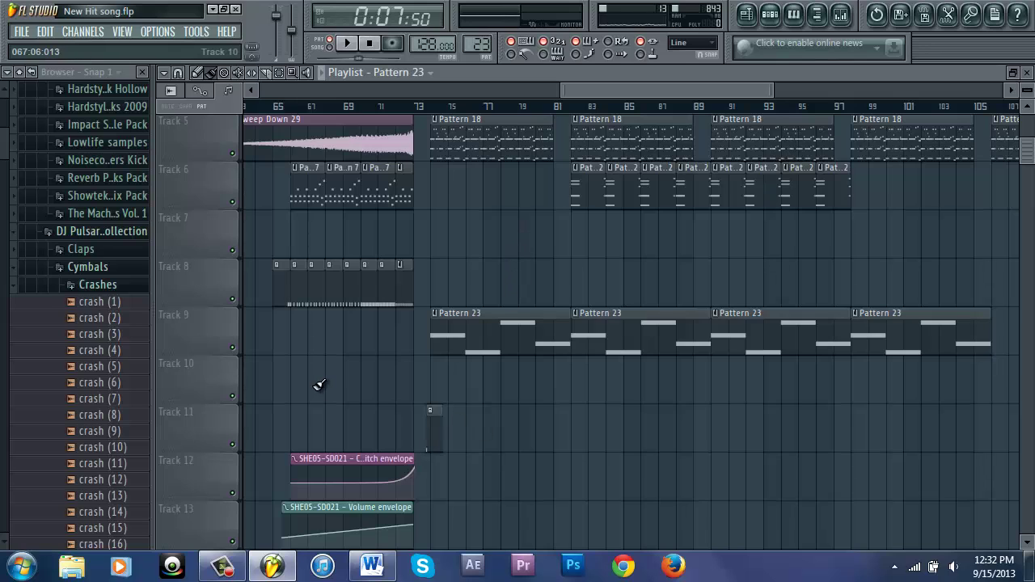
{"action": "scroll", "coordinate": [380, 356], "scroll_direction": "up", "scroll_amount": 4}
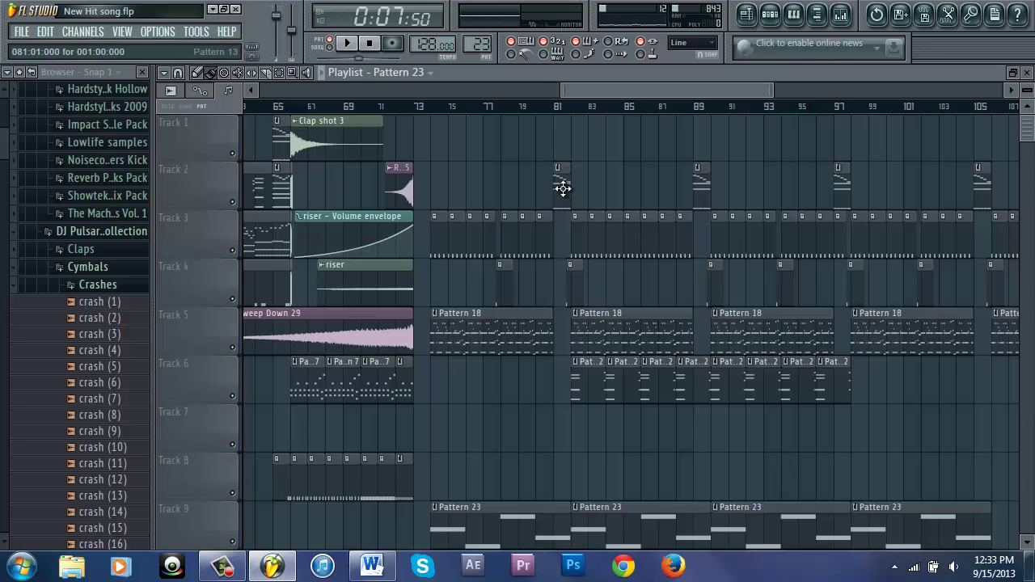
{"action": "scroll", "coordinate": [591, 237], "scroll_direction": "up", "scroll_amount": 3}
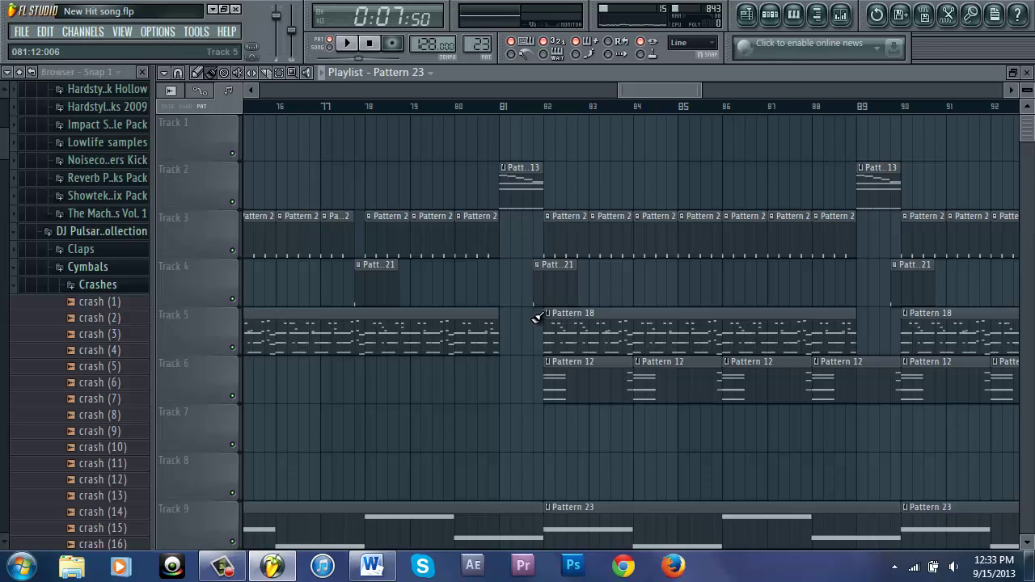
{"action": "left_click", "coordinate": [446, 109]}
{"action": "key", "text": "space"}
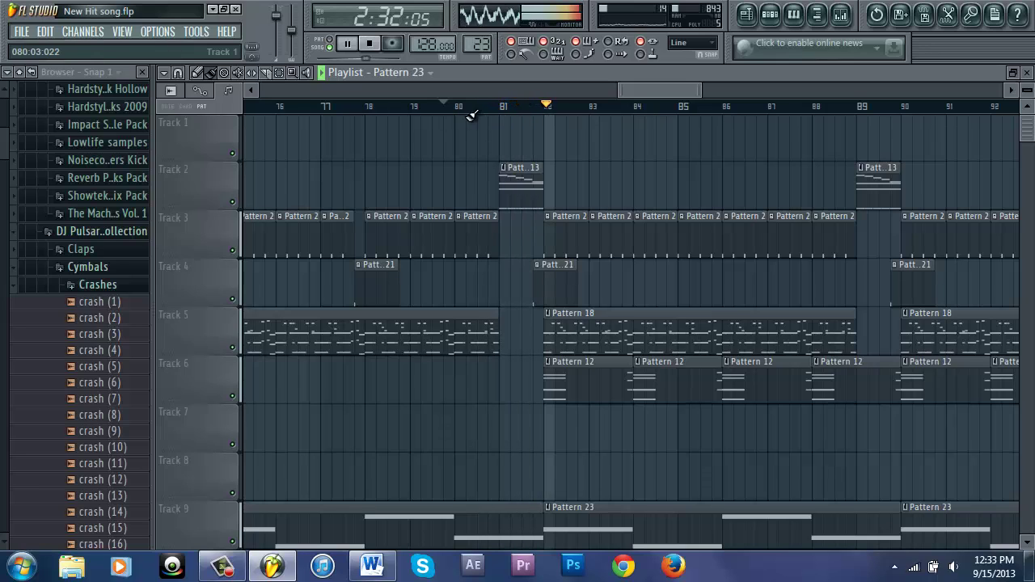
{"action": "key", "text": "space"}
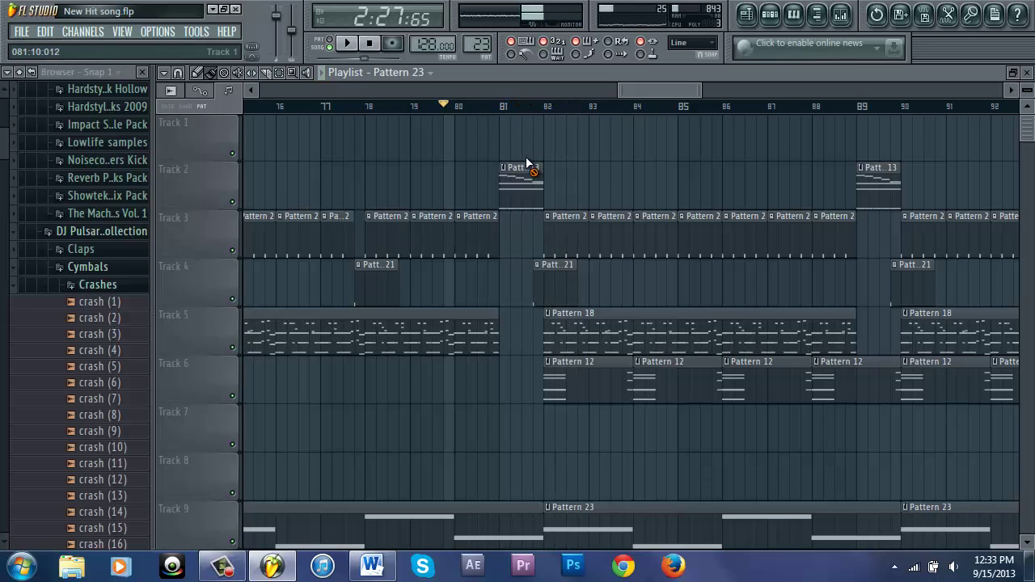
- Try a shortened Pattern 2 clip instead of Pattern 13 at bar 81 on Track 2, and listen to the transition
{"action": "right_click", "coordinate": [526, 162]}
{"action": "mouse_move", "coordinate": [498, 246]}
{"action": "left_mouse_down"}
{"action": "mouse_move", "coordinate": [529, 250]}
{"action": "mouse_move", "coordinate": [518, 248]}
{"action": "mouse_move", "coordinate": [527, 231]}
{"action": "mouse_move", "coordinate": [495, 241]}
{"action": "left_mouse_up"}
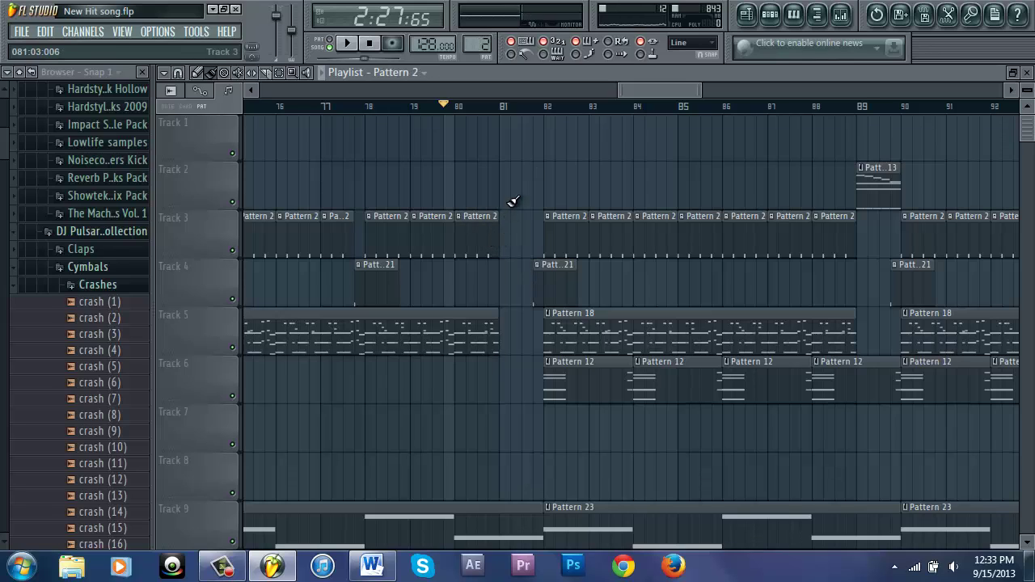
{"action": "left_click", "coordinate": [526, 188]}
{"action": "key", "text": "space"}
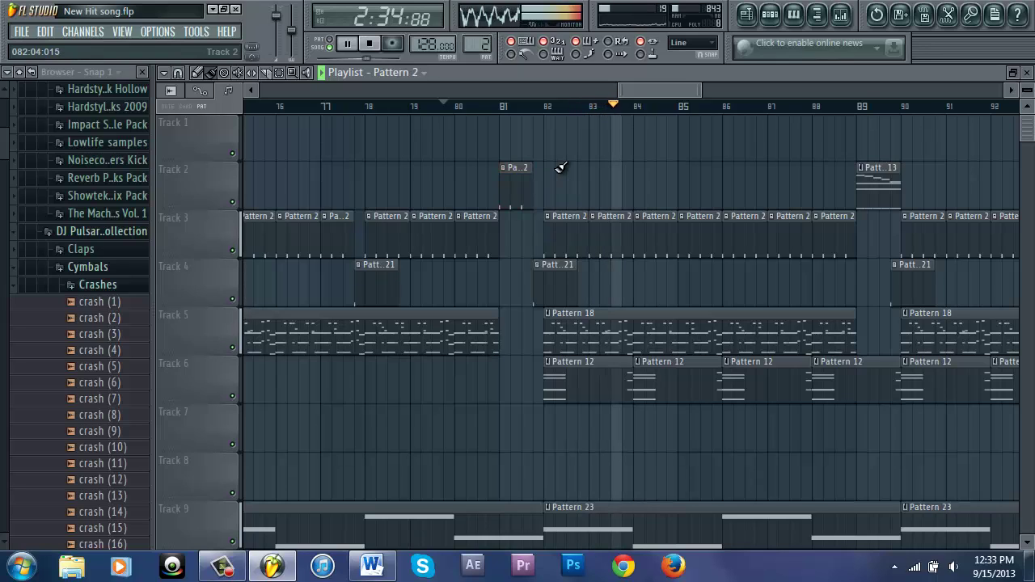
{"action": "key", "text": "space"}
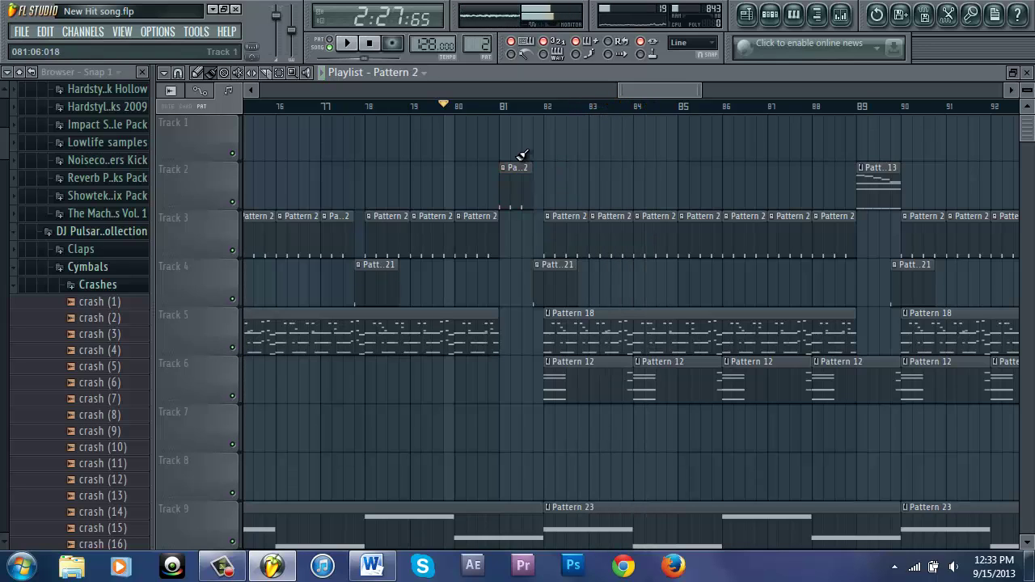
- Remove the Pattern 2 clip from Track 2 and put Pattern 13 back at bar 81
{"action": "right_click", "coordinate": [524, 166]}
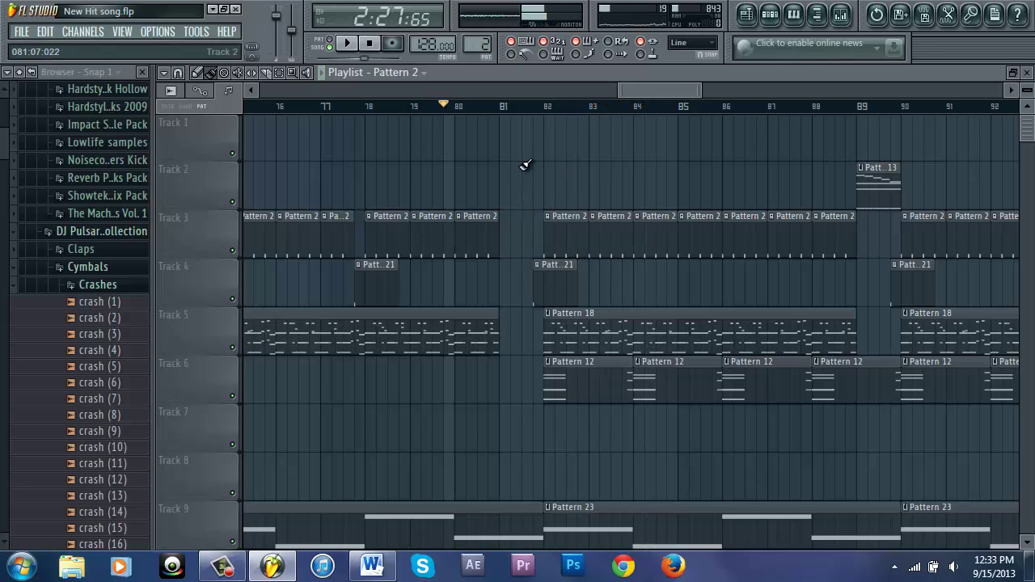
{"action": "left_click", "coordinate": [881, 180]}
{"action": "left_click", "coordinate": [509, 184]}
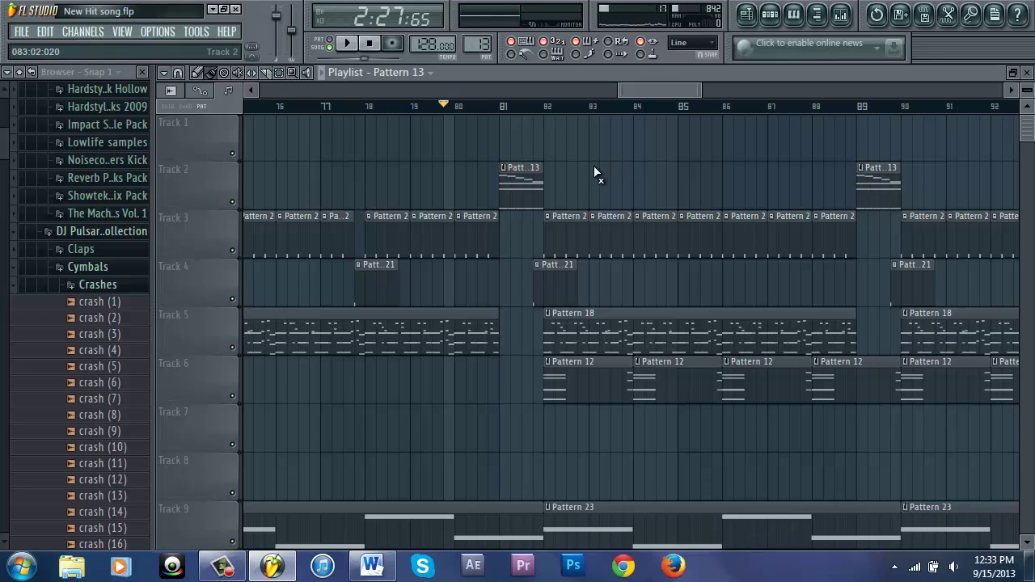
- Review the whole arrangement in the playlist and focus on the buildup and start of the drop
{"action": "scroll", "coordinate": [600, 165], "scroll_direction": "down", "scroll_amount": 5}
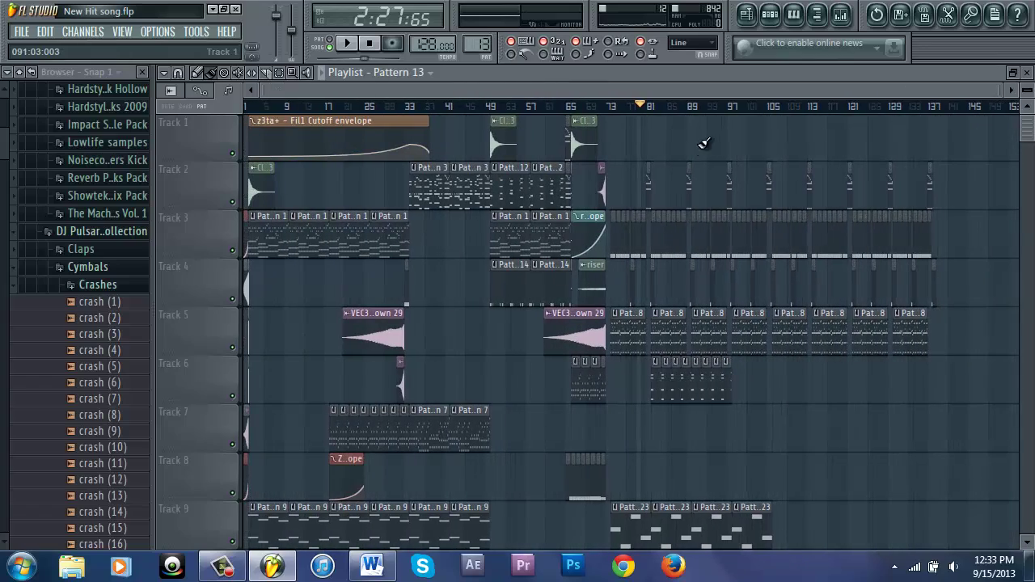
{"action": "scroll", "coordinate": [701, 350], "scroll_direction": "up", "scroll_amount": 4}
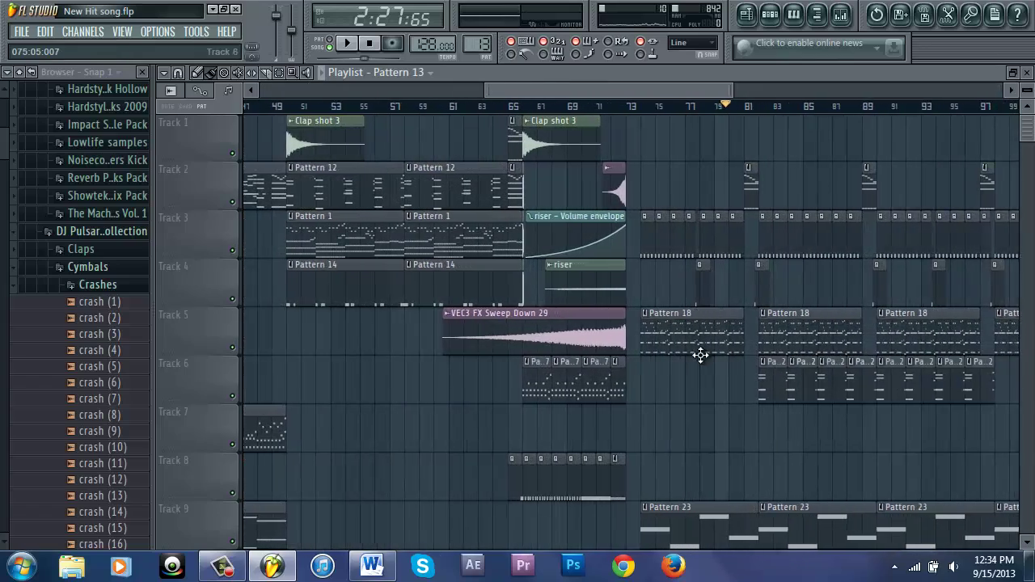